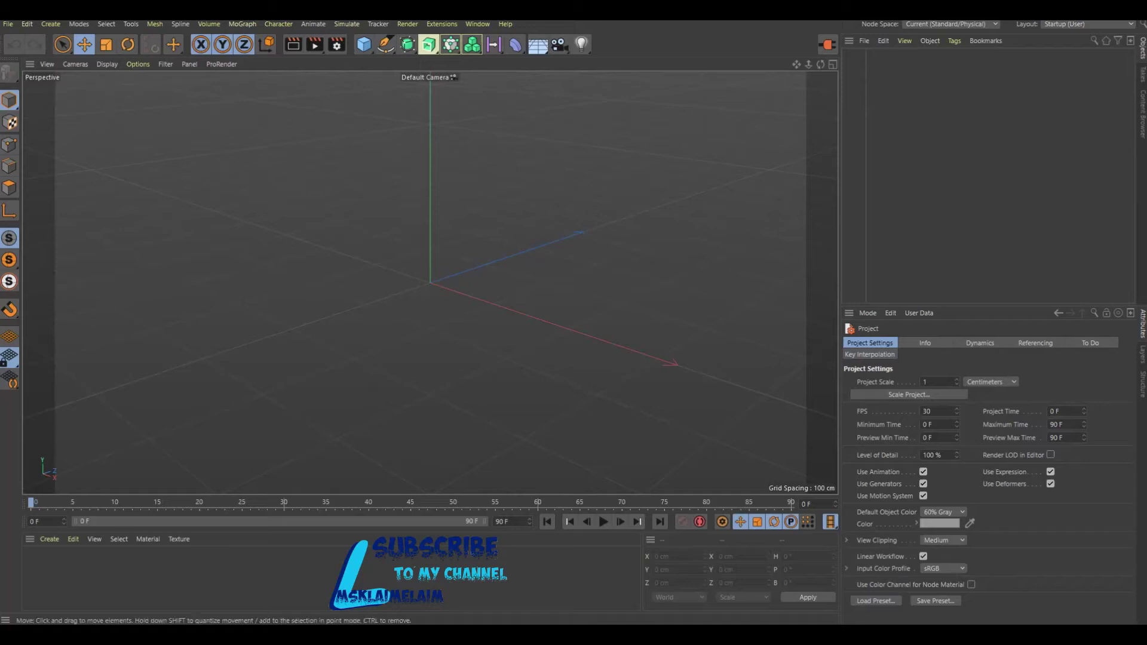
- Add a Bucky-type Platonic solid, make it editable, and enter Polygon mode with Live Selection
{"action": "left_click", "coordinate": [364, 43]}
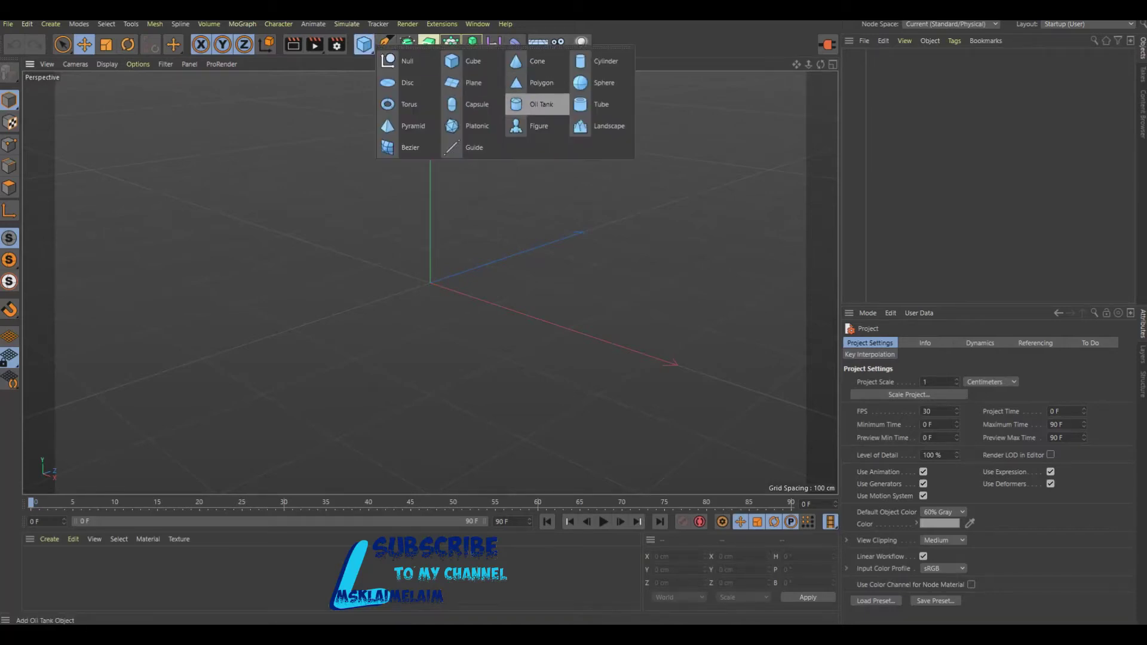
{"action": "left_click", "coordinate": [472, 125]}
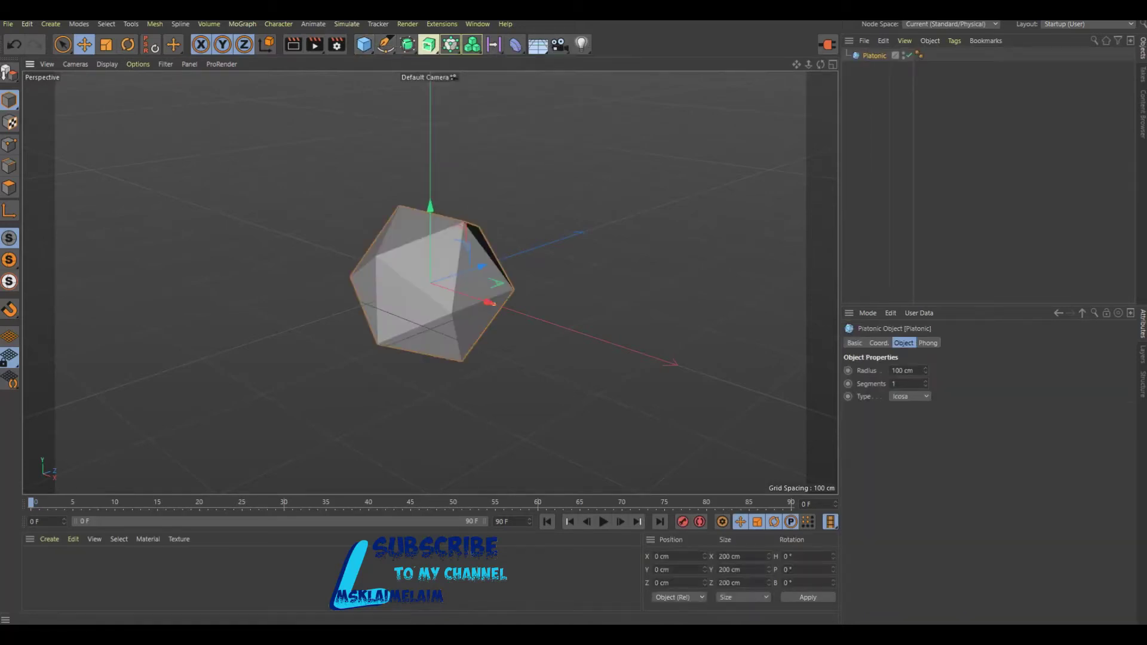
{"action": "left_click", "coordinate": [910, 475]}
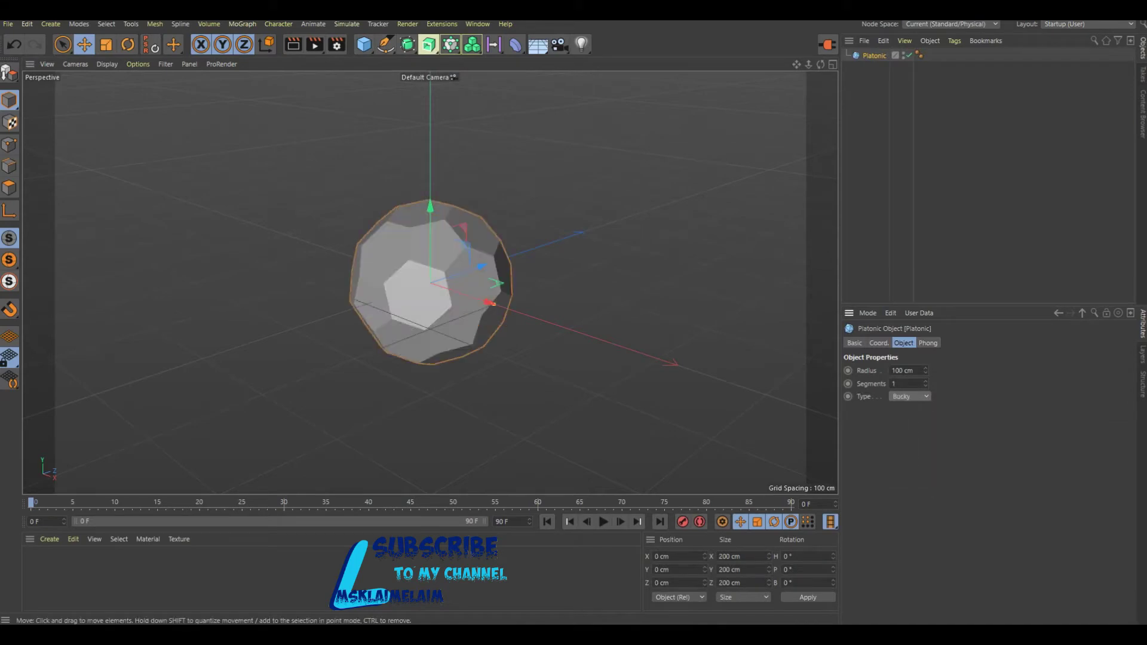
{"action": "left_click", "coordinate": [9, 71]}
{"action": "left_click", "coordinate": [9, 187]}
{"action": "scroll", "coordinate": [431, 275], "scroll_direction": "up", "scroll_amount": 2}
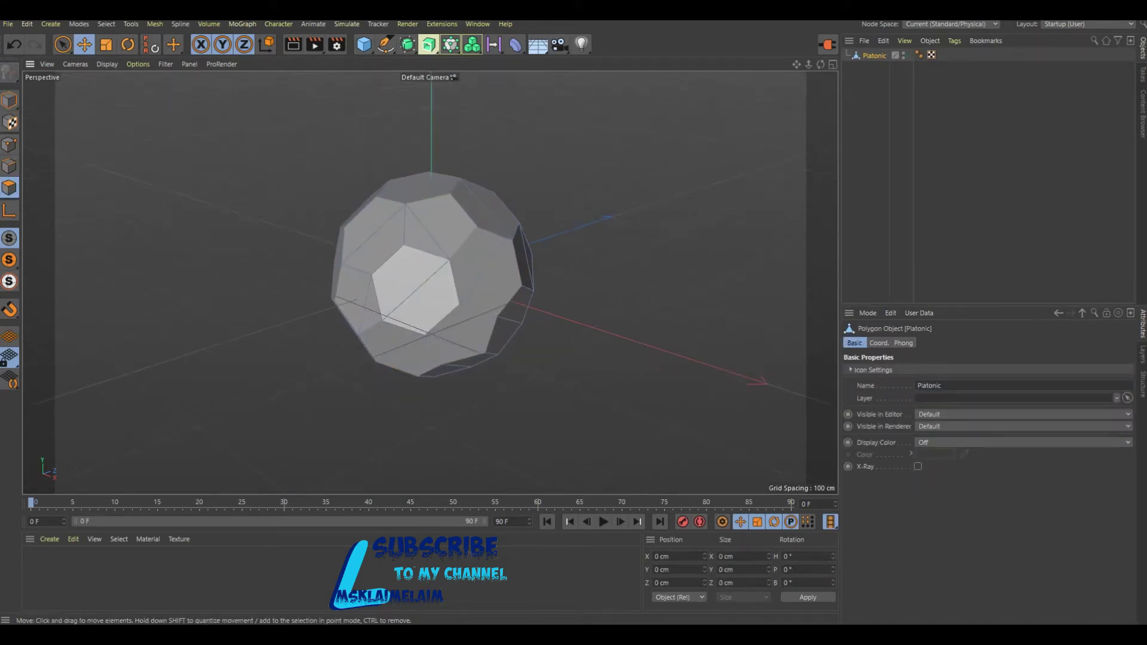
{"action": "left_click", "coordinate": [62, 44]}
- Shift-select about twelve scattered pentagon faces around the buckyball, orbiting between picks
{"action": "left_click", "coordinate": [407, 282]}
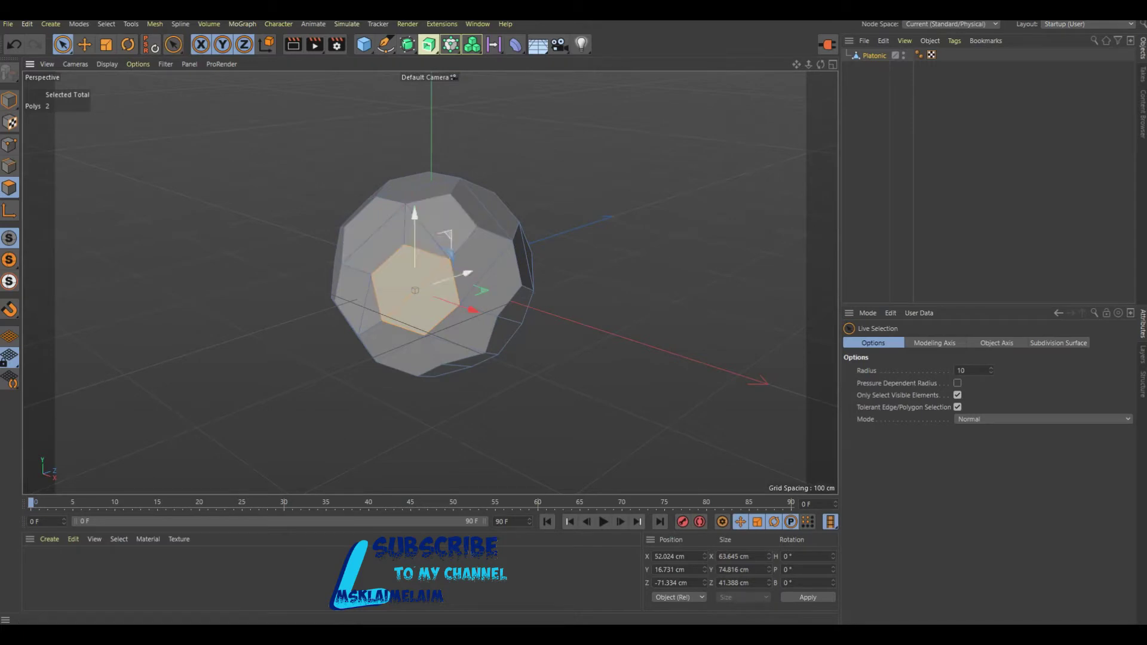
{"action": "left_click", "coordinate": [486, 204], "text": "shift"}
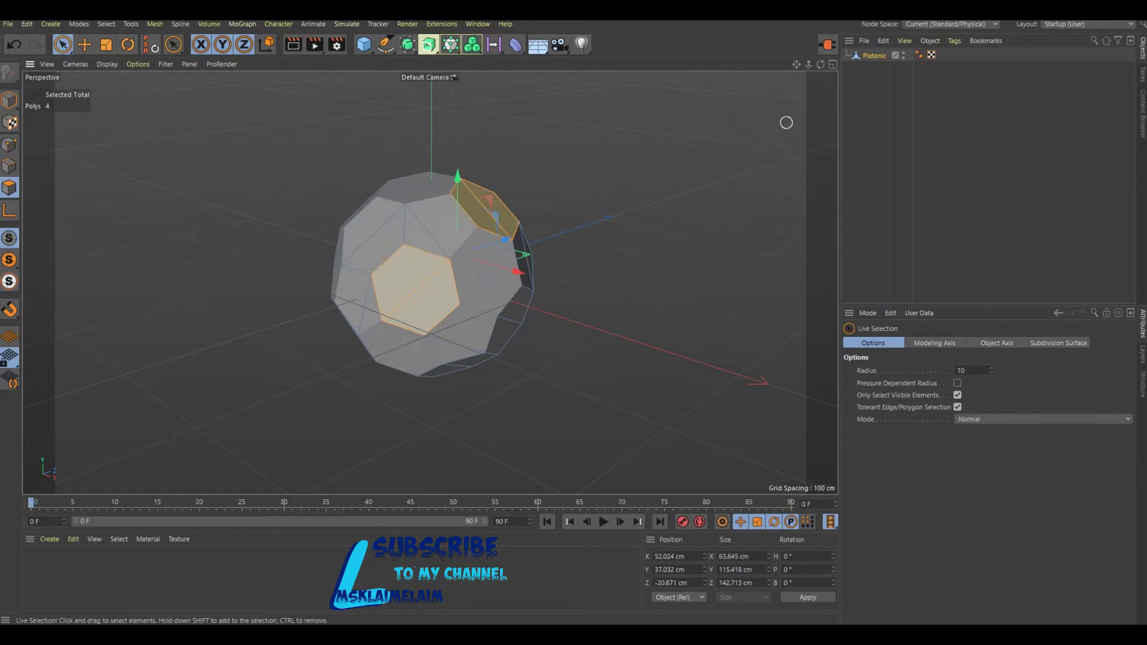
{"action": "left_click_drag", "start_coordinate": [820, 68], "coordinate": [430, 283]}
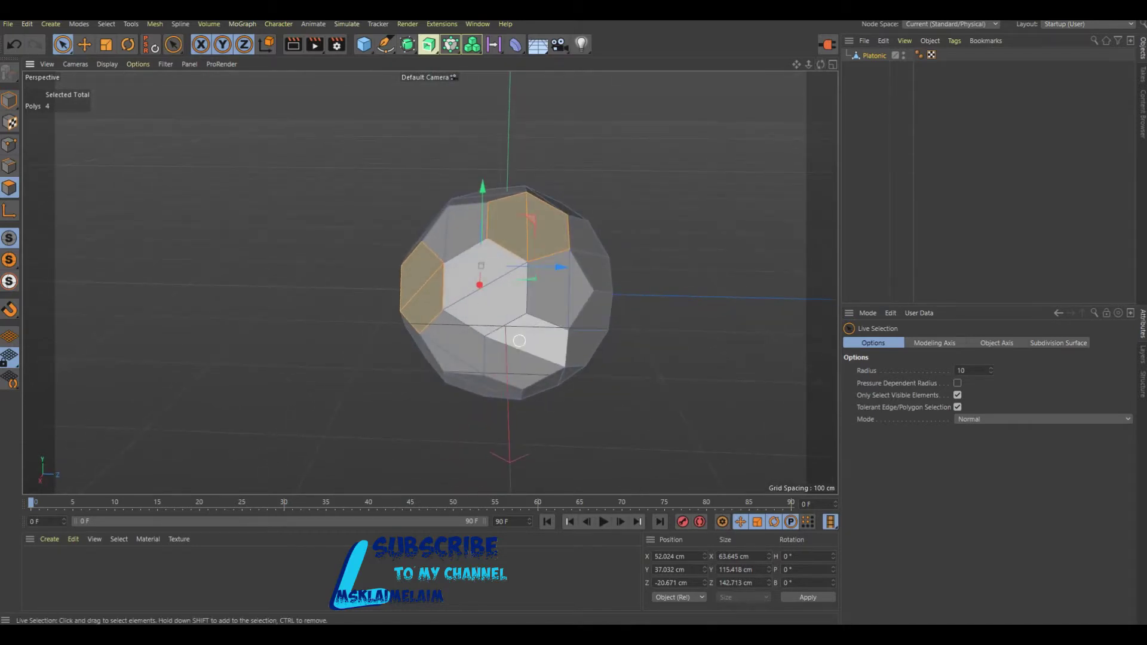
{"action": "left_click", "coordinate": [530, 341], "text": "shift"}
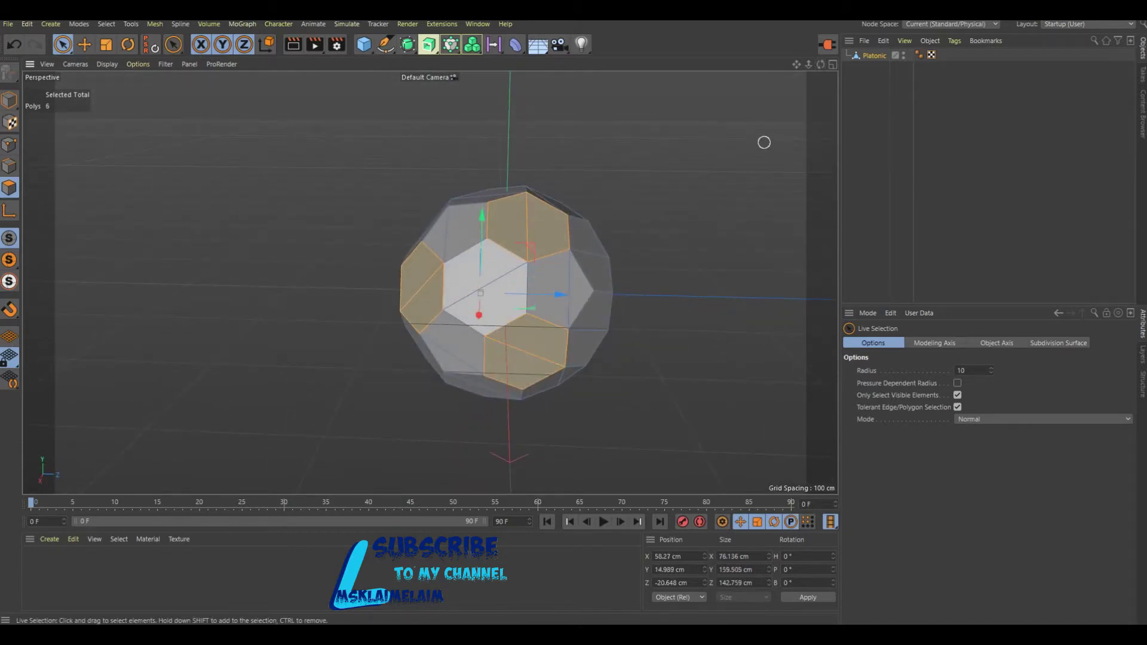
{"action": "left_click_drag", "start_coordinate": [820, 64], "coordinate": [429, 282]}
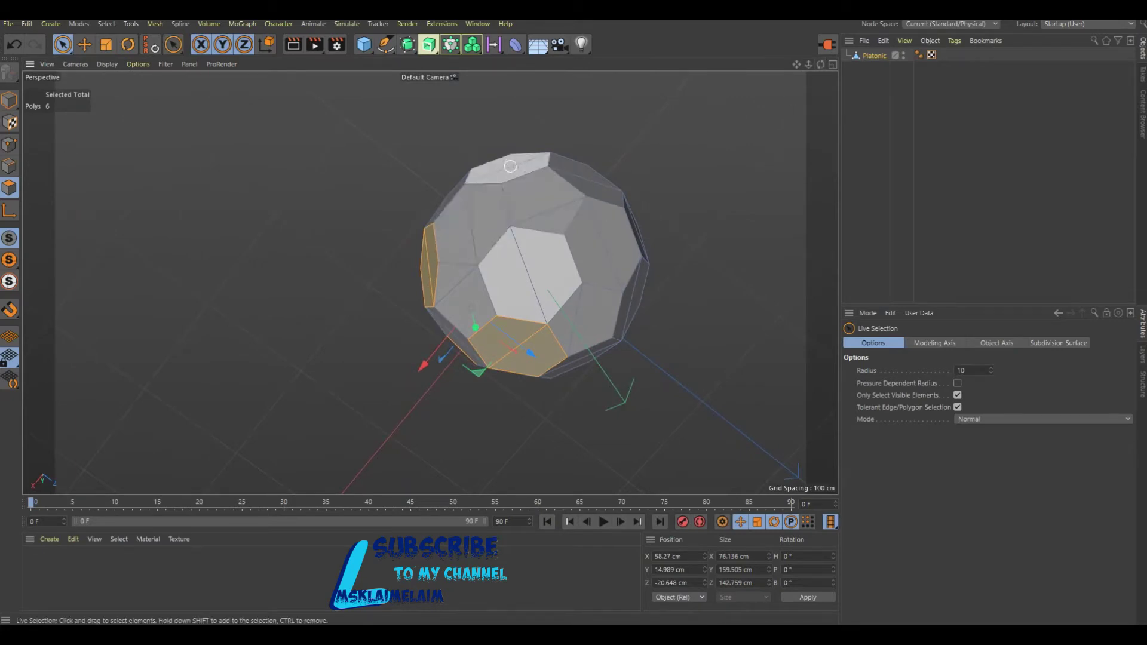
{"action": "left_click_drag", "start_coordinate": [821, 64], "coordinate": [821, 64]}
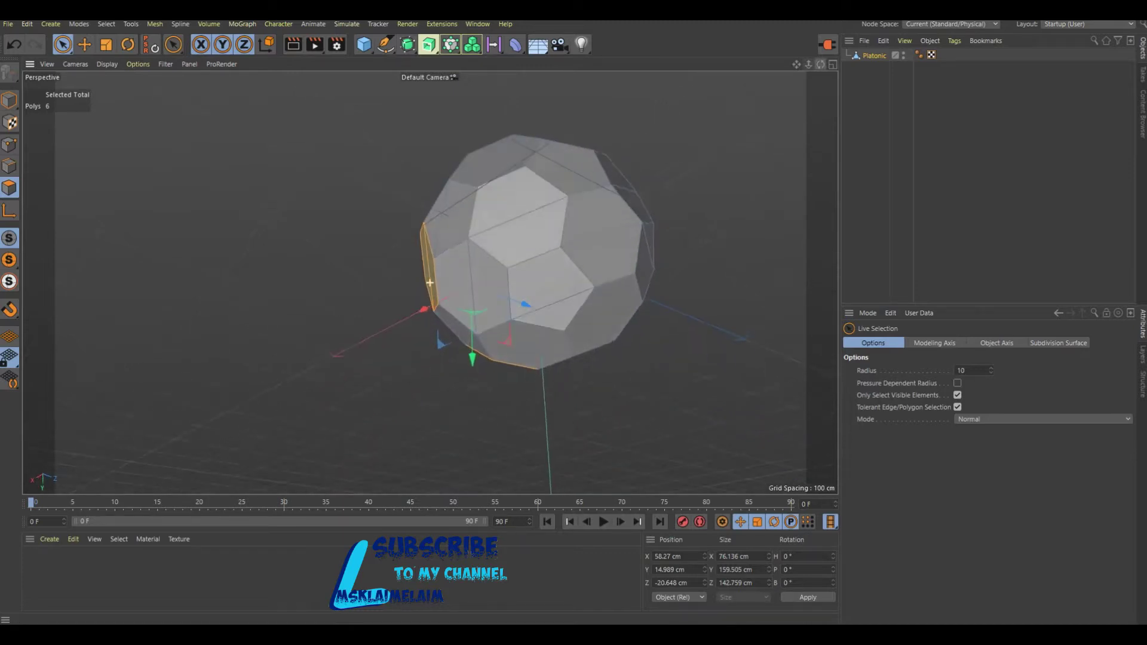
{"action": "left_click", "coordinate": [594, 192], "text": "shift"}
{"action": "left_click", "coordinate": [529, 338], "text": "shift"}
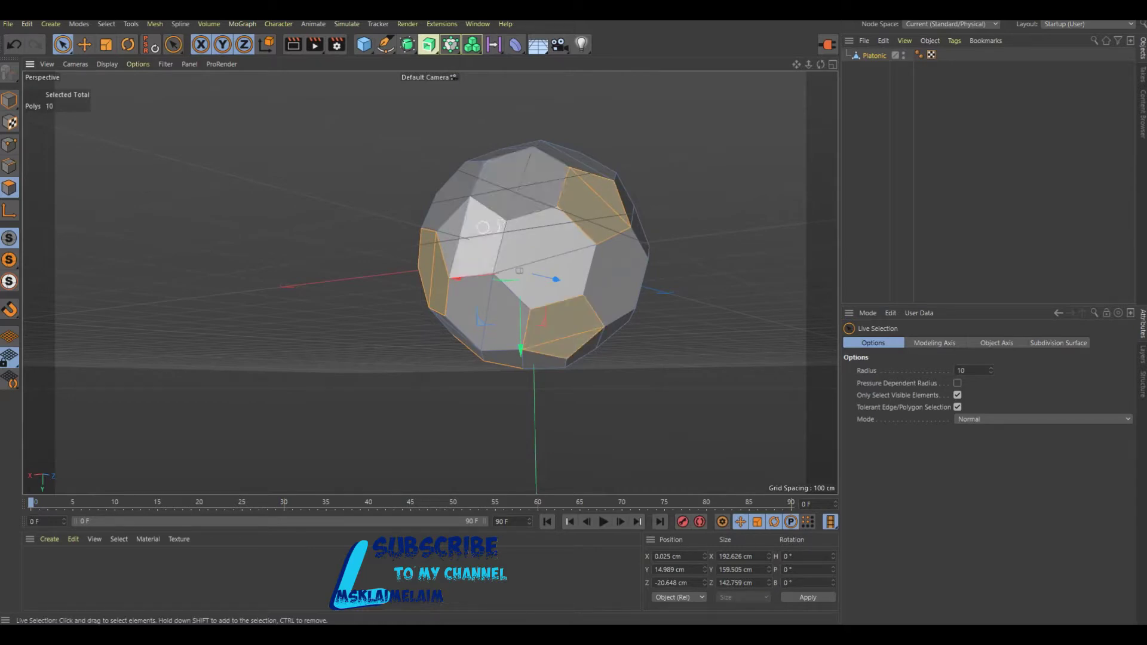
{"action": "left_click", "coordinate": [473, 233], "text": "shift"}
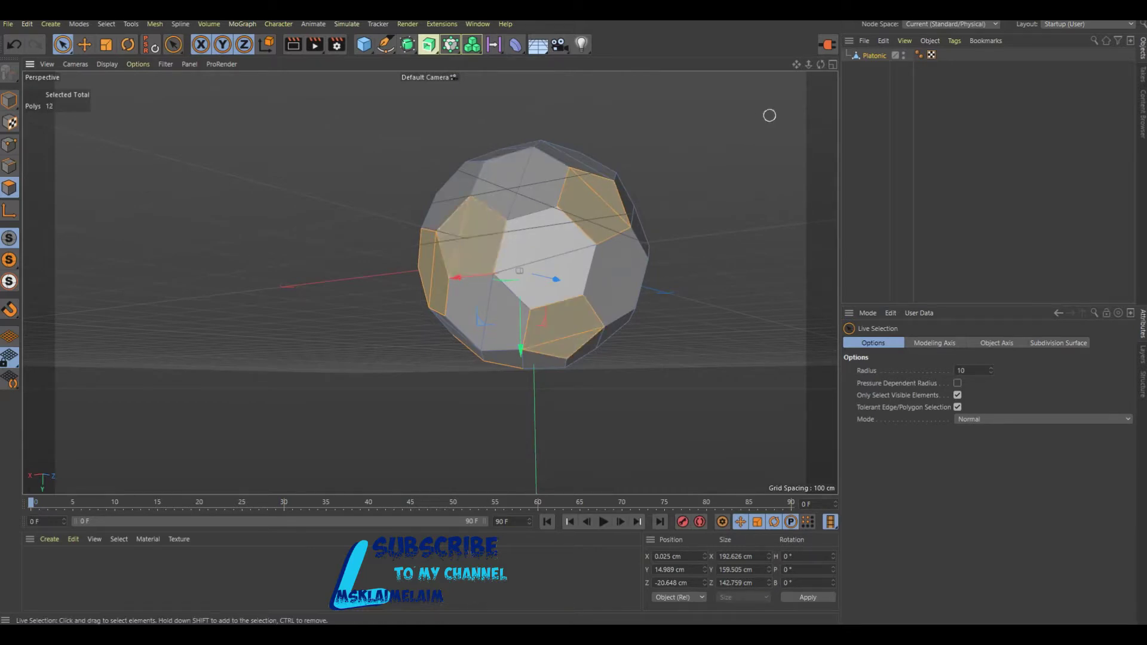
{"action": "left_click_drag", "start_coordinate": [820, 64], "coordinate": [429, 283]}
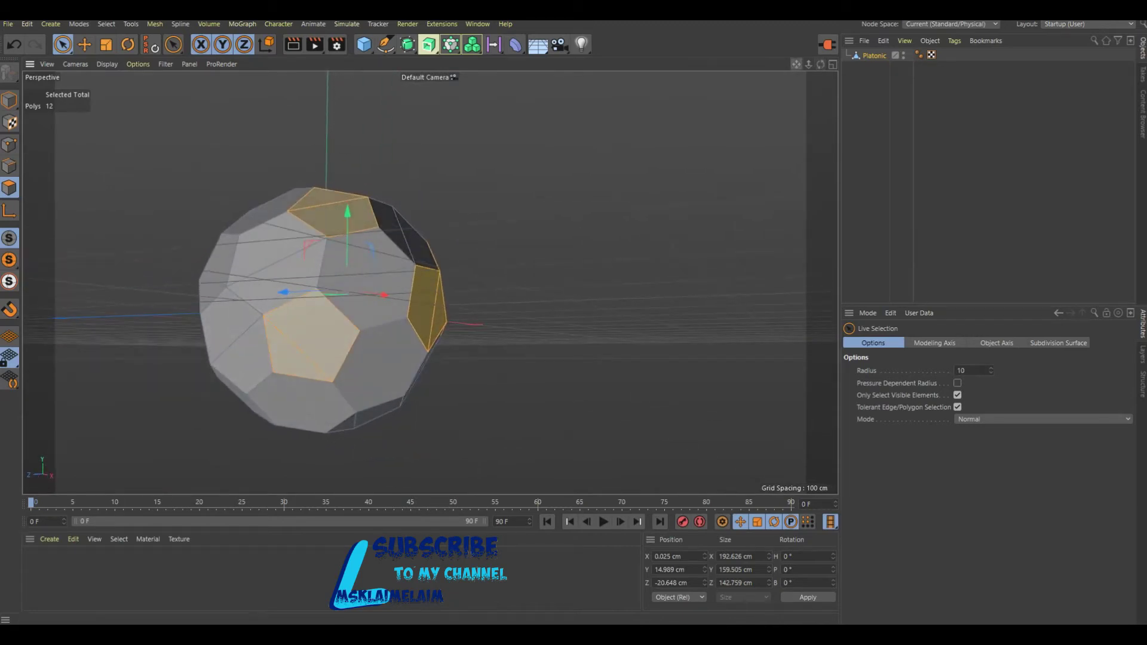
- Add more lower and upper pentagon faces on the far side of the ball
{"action": "left_click_drag", "start_coordinate": [429, 282], "coordinate": [645, 217]}
{"action": "left_click_drag", "start_coordinate": [821, 64], "coordinate": [429, 283]}
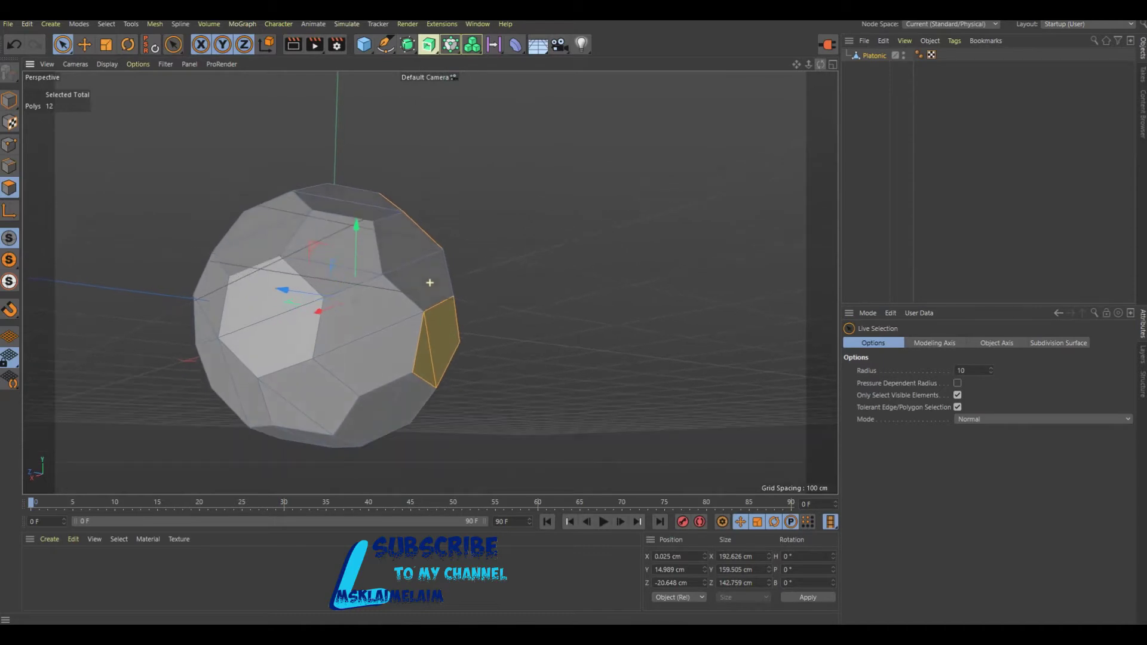
{"action": "left_click", "coordinate": [301, 395], "text": "shift"}
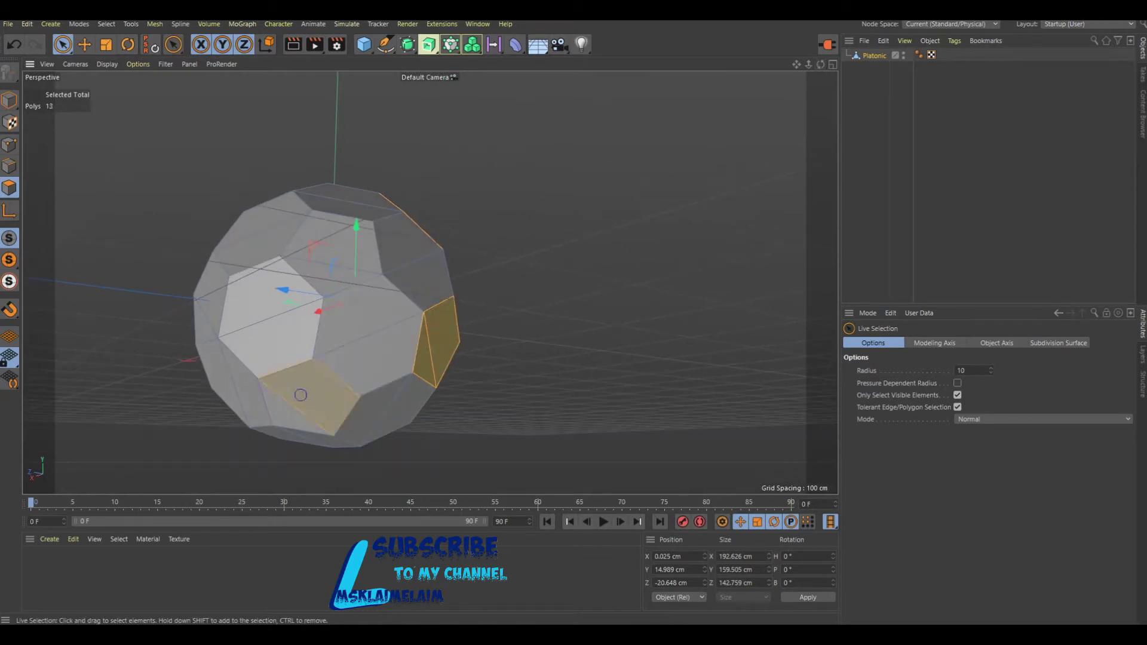
{"action": "left_click", "coordinate": [323, 245], "text": "shift"}
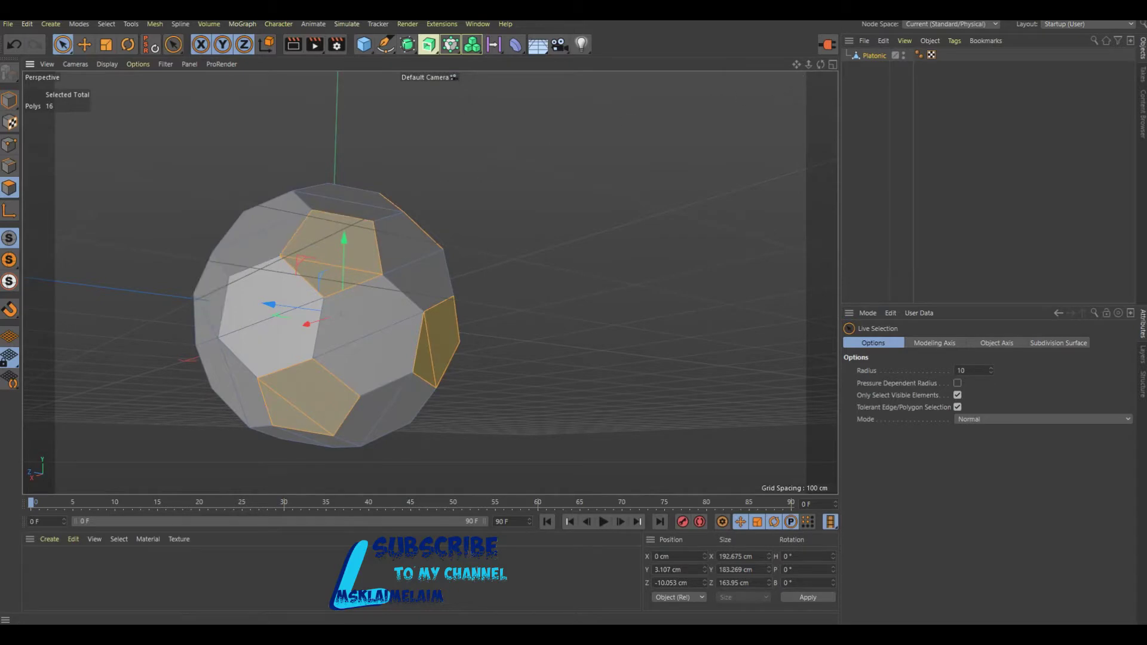
{"action": "left_click_drag", "start_coordinate": [821, 64], "coordinate": [771, 78]}
{"action": "left_click", "coordinate": [267, 220], "text": "shift"}
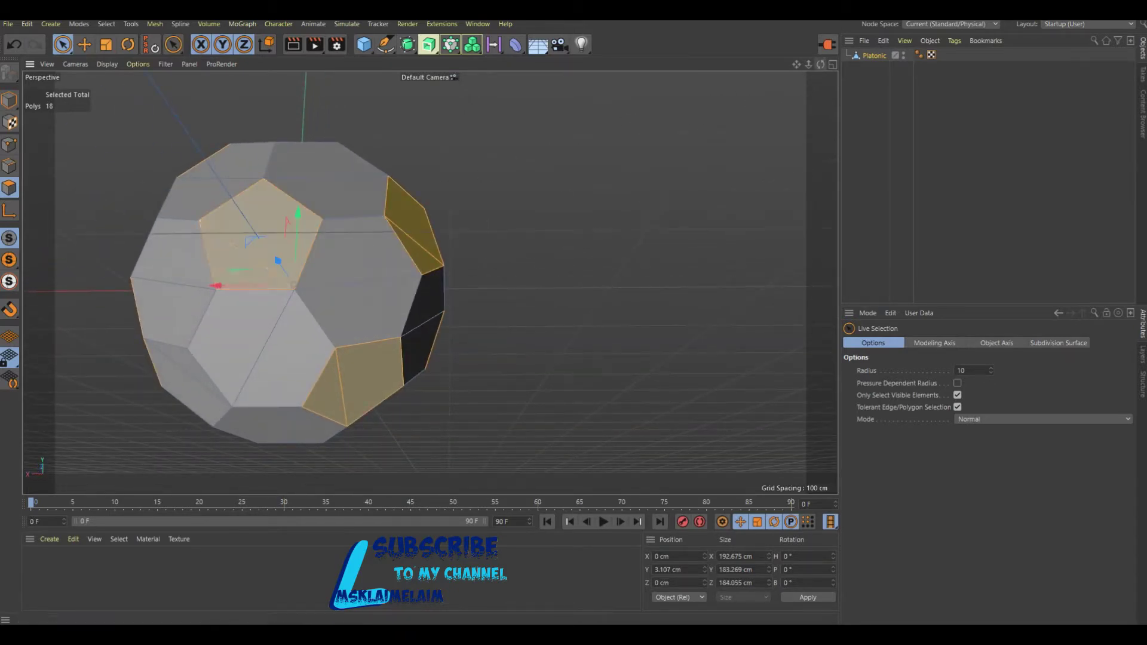
{"action": "left_click_drag", "start_coordinate": [821, 64], "coordinate": [430, 283]}
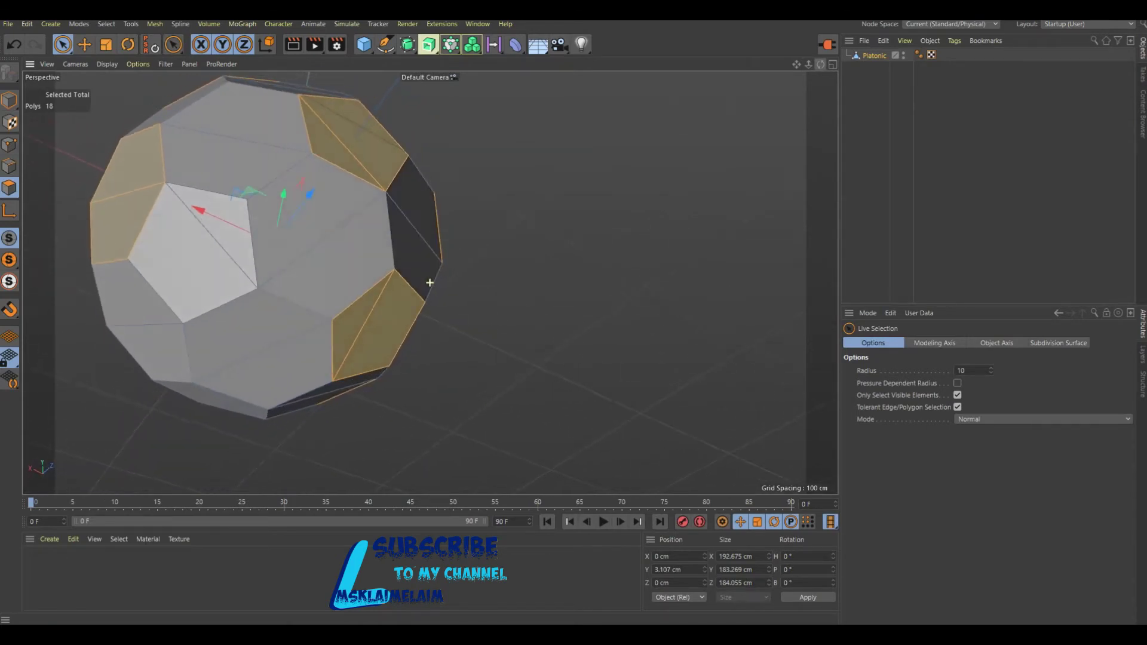
{"action": "left_click", "coordinate": [217, 251], "text": "shift"}
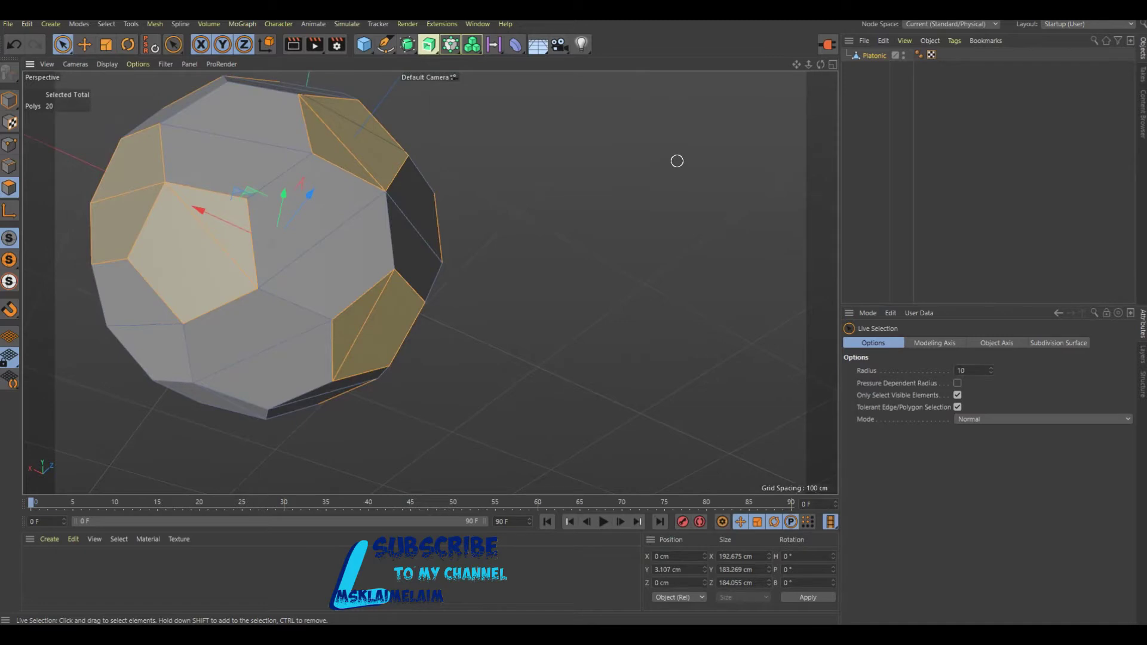
- Deselect a misplaced left face and add upper-left and bottom faces, reaching 22 polygons
{"action": "left_click_drag", "start_coordinate": [821, 64], "coordinate": [430, 283]}
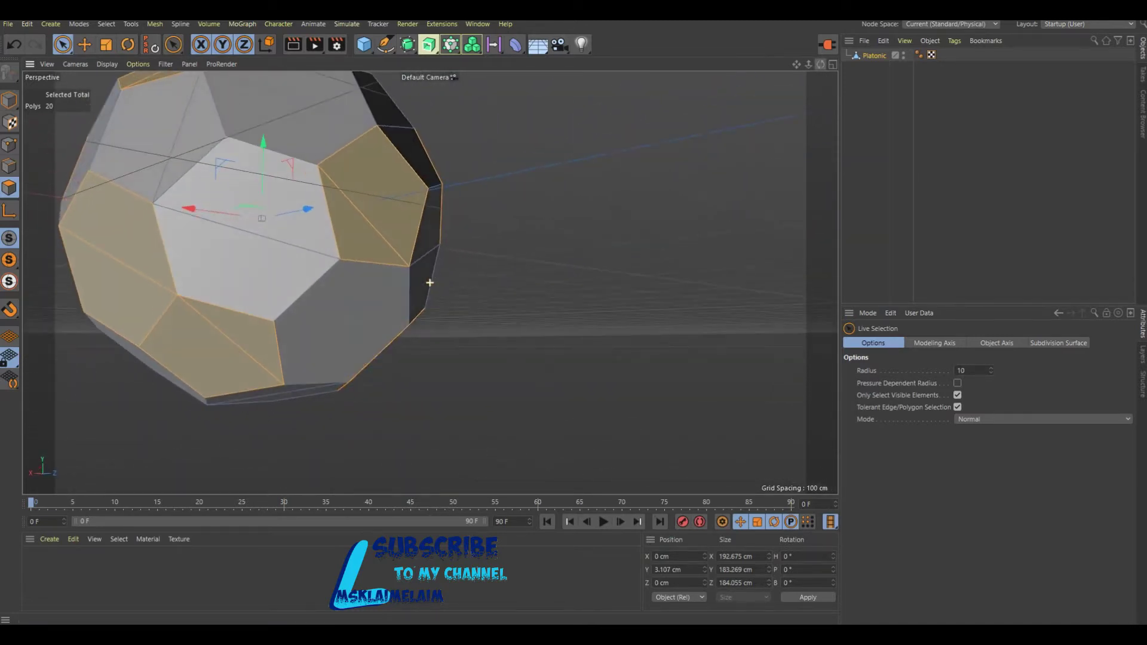
{"action": "left_click", "coordinate": [111, 234], "text": "ctrl"}
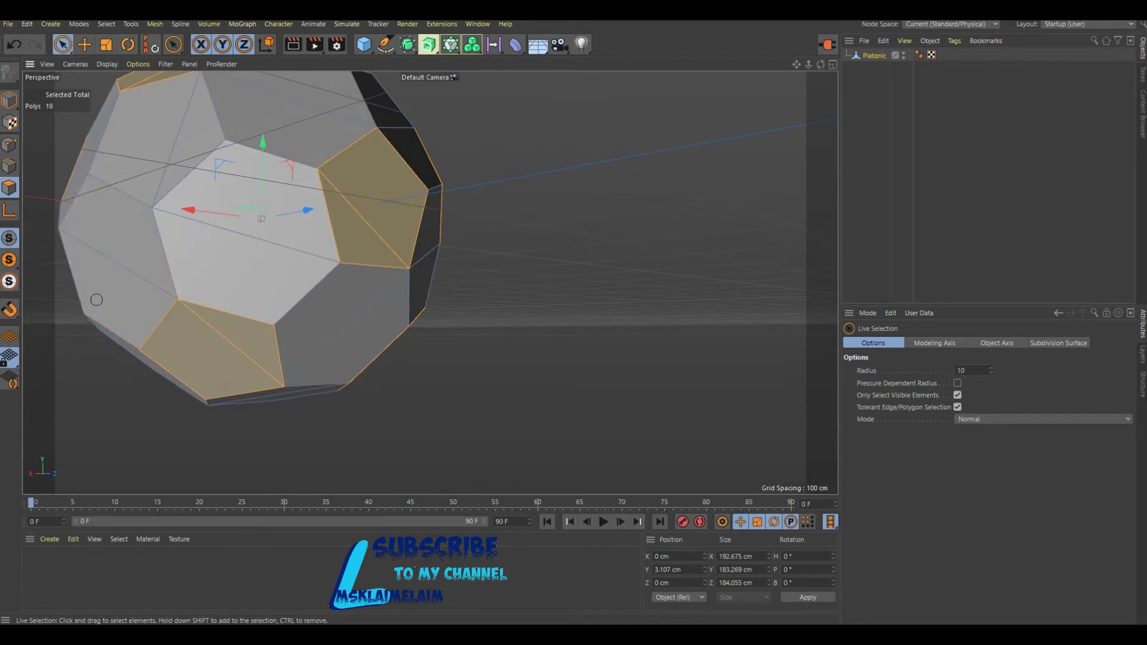
{"action": "left_click", "coordinate": [173, 139], "text": "shift"}
{"action": "scroll", "coordinate": [194, 213], "scroll_direction": "down", "scroll_amount": 3}
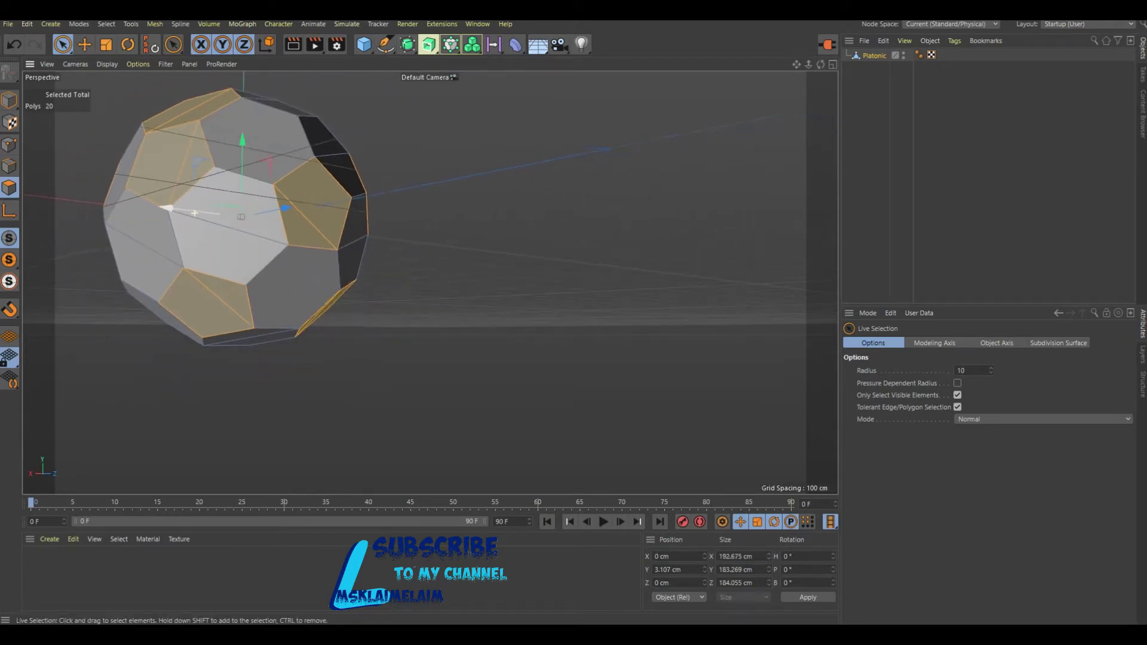
{"action": "scroll", "coordinate": [428, 281], "scroll_direction": "up", "scroll_amount": 2}
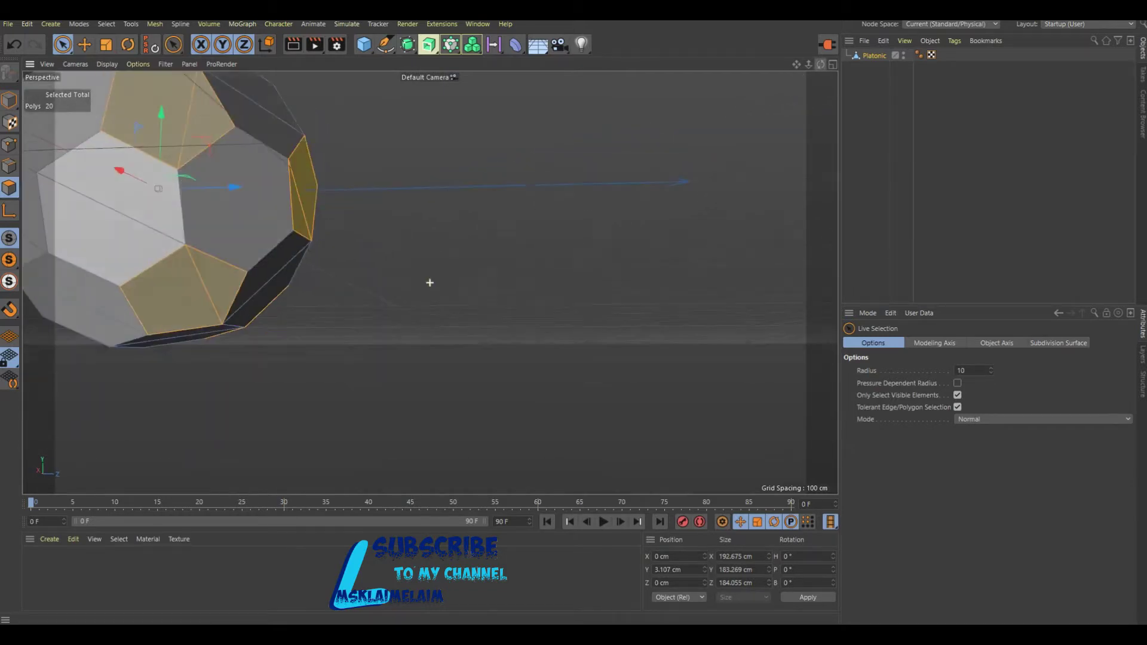
{"action": "scroll", "coordinate": [429, 282], "scroll_direction": "up", "scroll_amount": 2}
{"action": "scroll", "coordinate": [430, 283], "scroll_direction": "up", "scroll_amount": 2}
{"action": "left_click_drag", "start_coordinate": [429, 283], "coordinate": [324, 350], "text": "alt"}
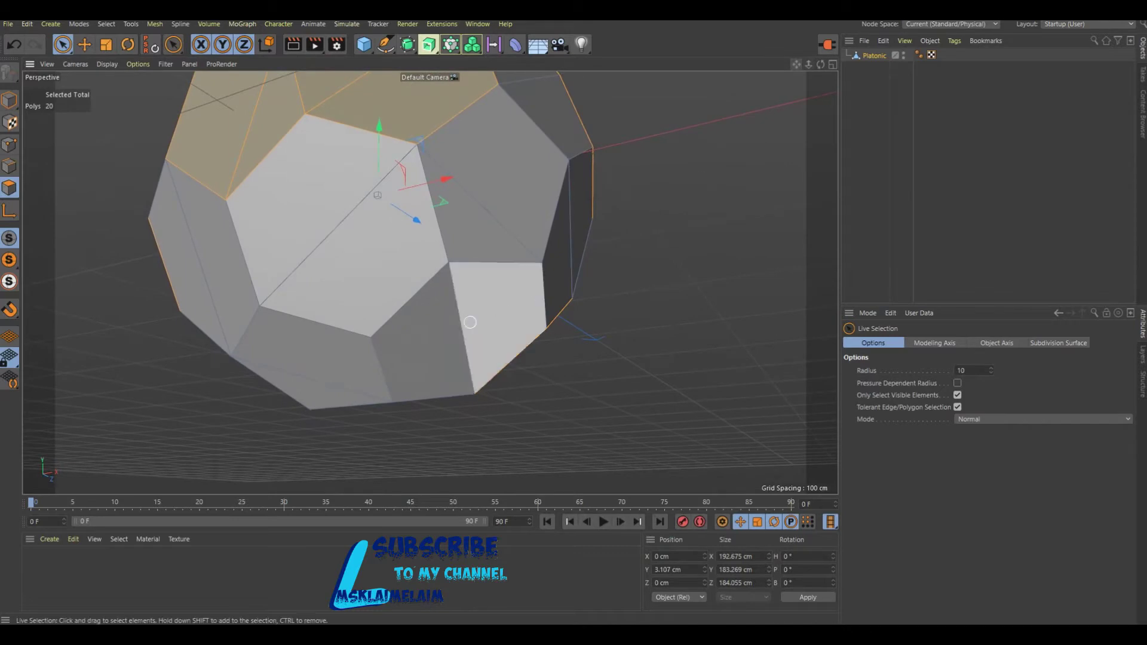
{"action": "left_click", "coordinate": [324, 349], "text": "shift"}
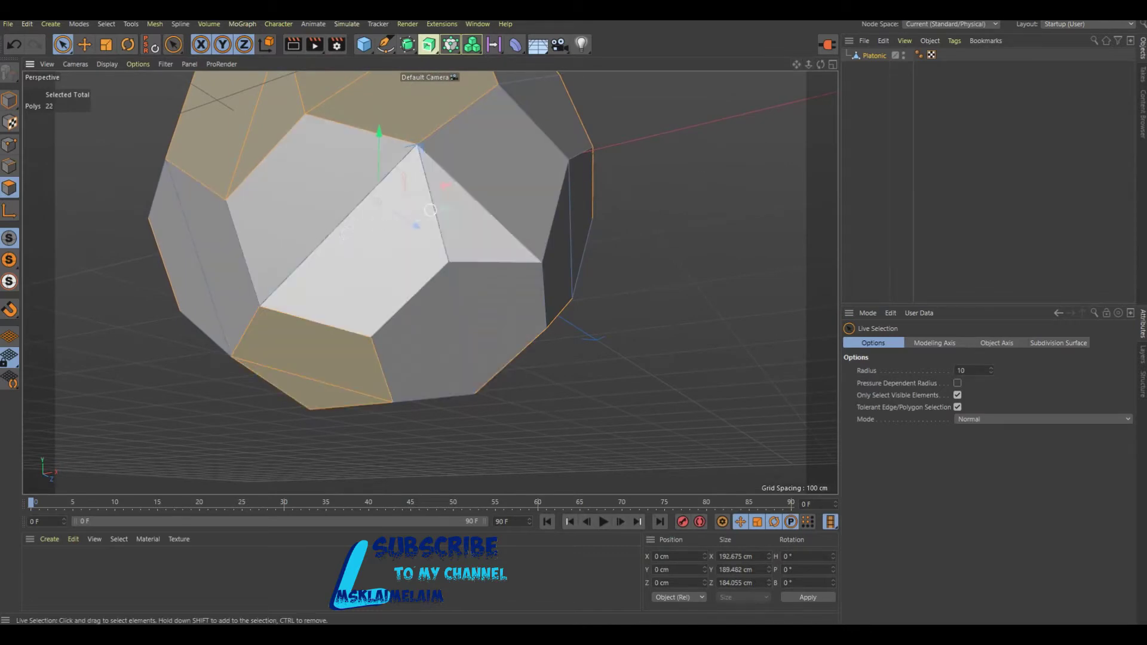
- Drop stray faces and add upper-left, lower and top pentagons so exactly 24 are selected
{"action": "scroll", "coordinate": [772, 100], "scroll_direction": "down", "scroll_amount": 3}
{"action": "left_click_drag", "start_coordinate": [762, 121], "coordinate": [429, 282], "text": "alt"}
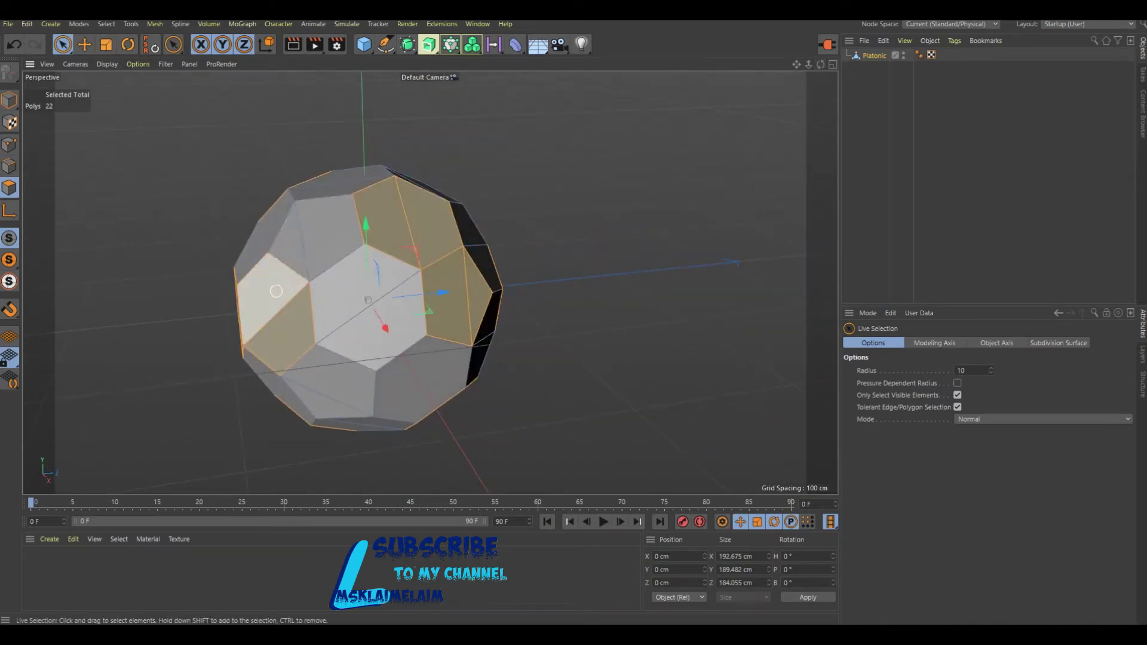
{"action": "left_click_drag", "start_coordinate": [276, 291], "coordinate": [274, 332], "text": "ctrl"}
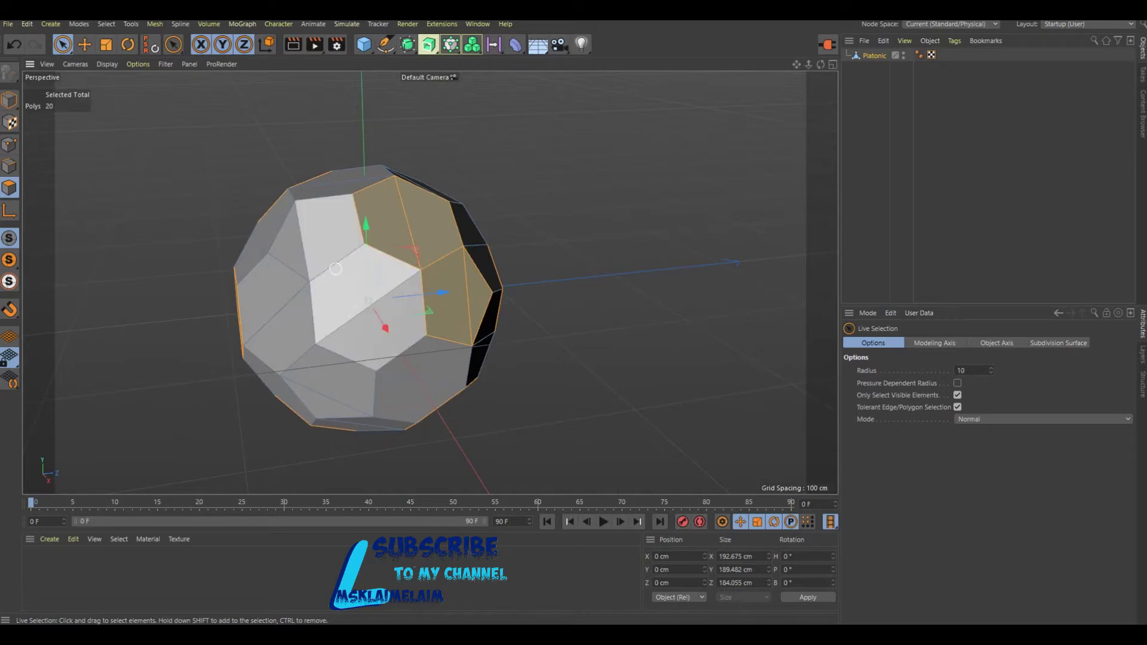
{"action": "left_click", "coordinate": [320, 233], "text": "shift"}
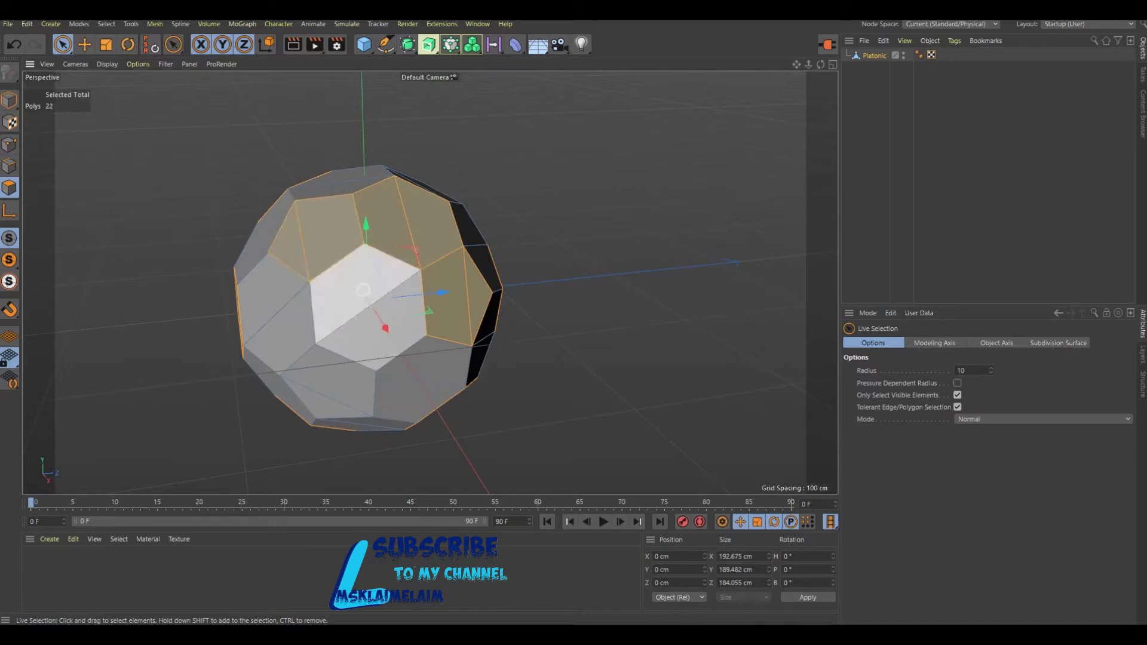
{"action": "left_click", "coordinate": [319, 371], "text": "shift"}
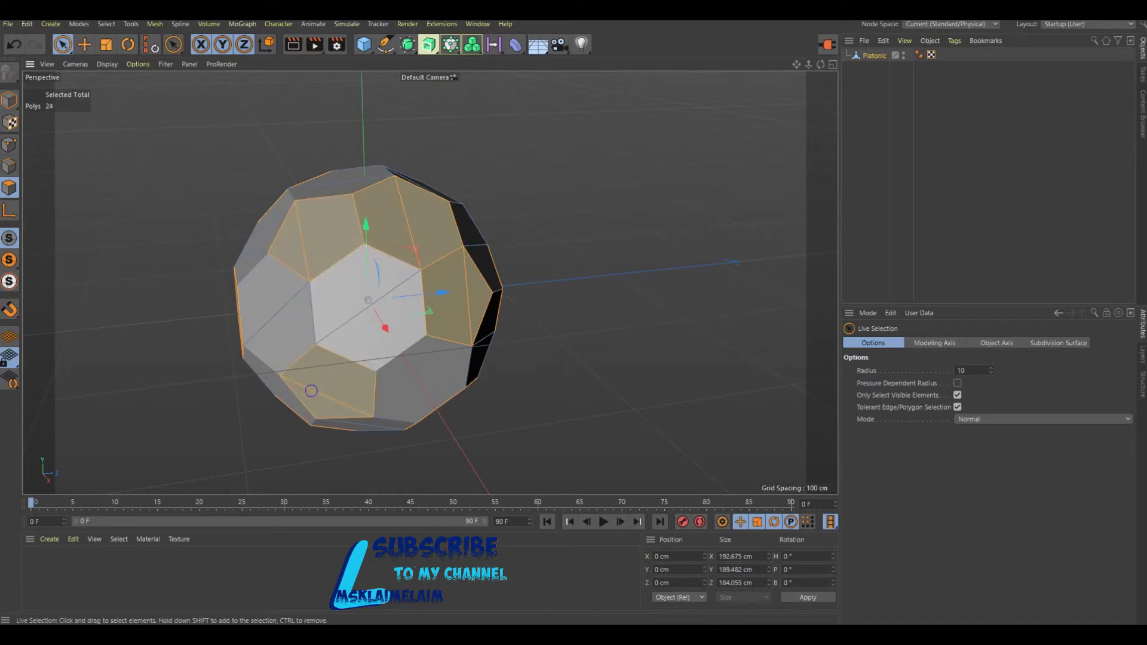
{"action": "left_click_drag", "start_coordinate": [419, 227], "coordinate": [386, 212], "text": "ctrl"}
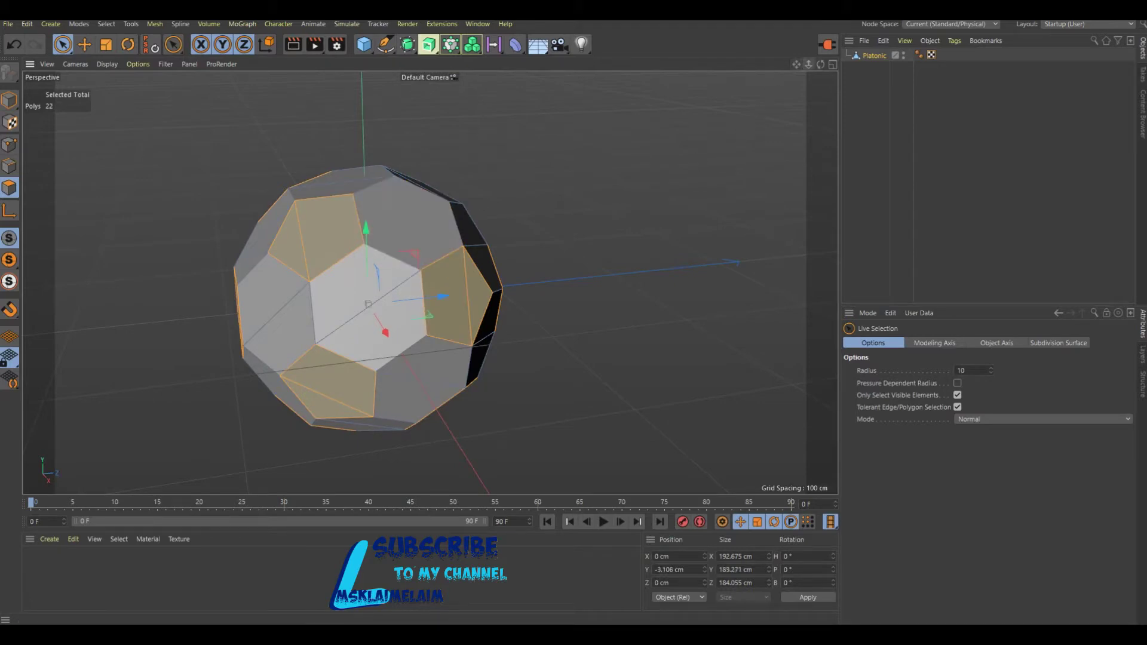
{"action": "left_click_drag", "start_coordinate": [820, 64], "coordinate": [428, 277]}
{"action": "left_click", "coordinate": [561, 255], "text": "shift"}
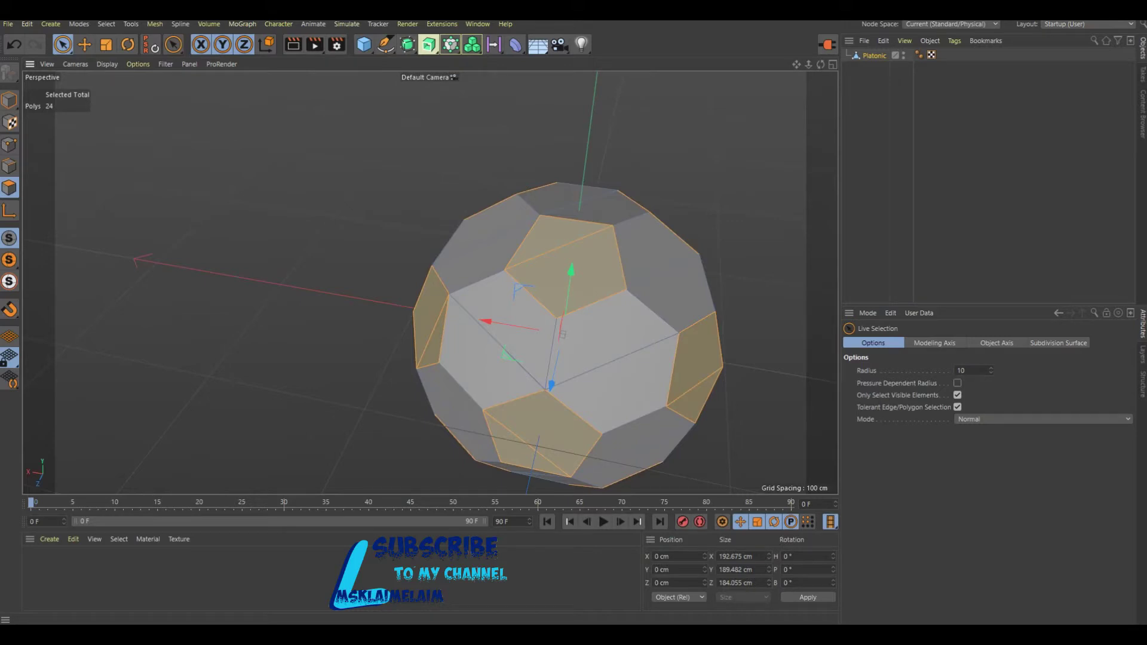
{"action": "left_click_drag", "start_coordinate": [430, 283], "coordinate": [429, 282], "text": "alt"}
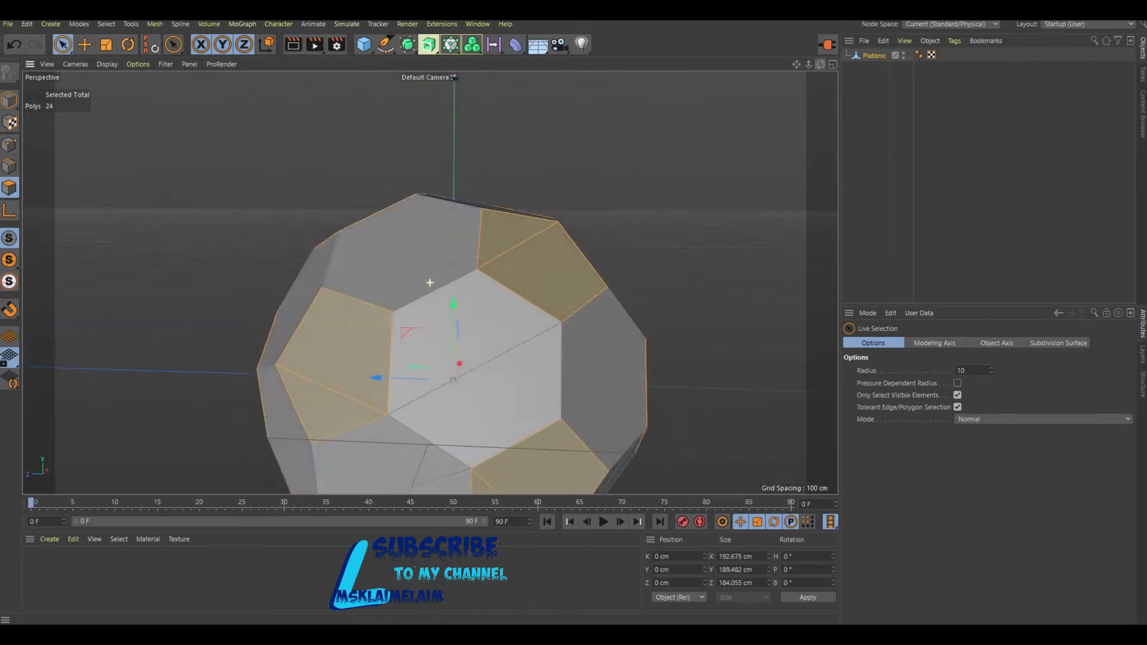
{"action": "left_click_drag", "start_coordinate": [430, 282], "coordinate": [429, 283], "text": "alt"}
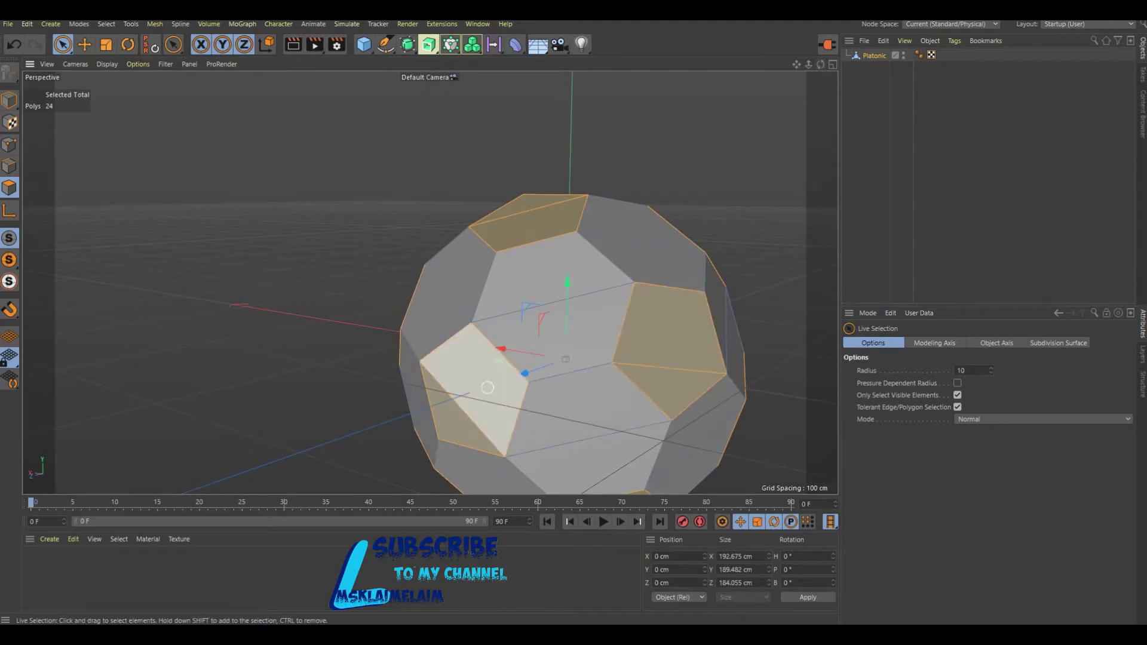
- Extrude the 24 selected pentagon faces outward by 70 cm with Preserve Groups on
{"action": "right_click", "coordinate": [487, 388]}
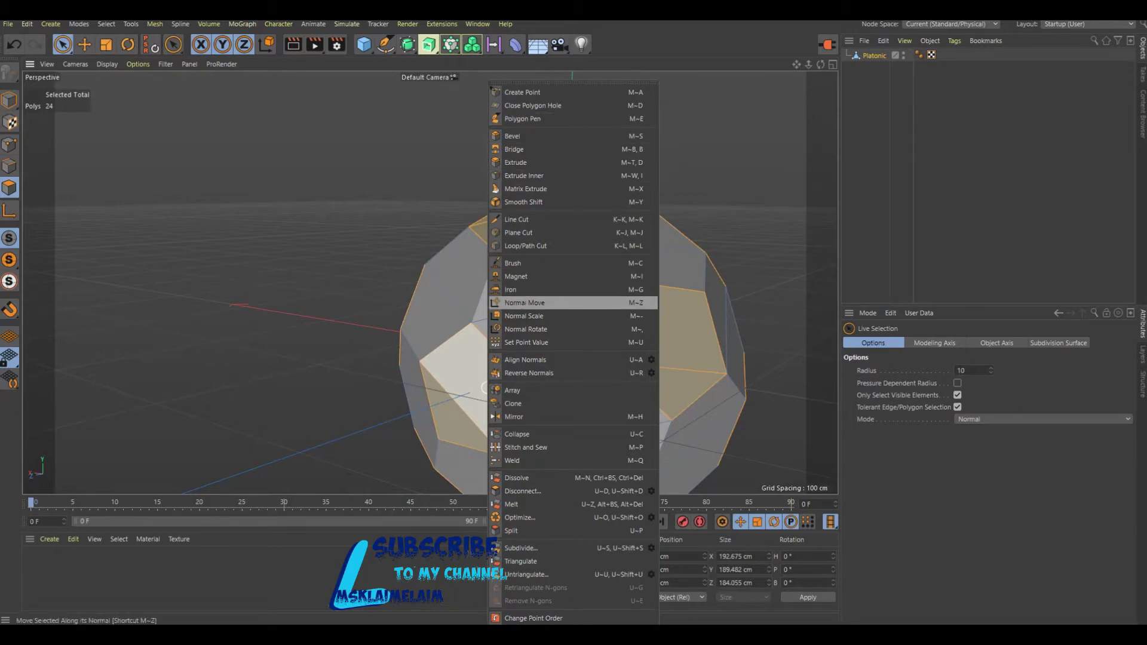
{"action": "left_click", "coordinate": [519, 162]}
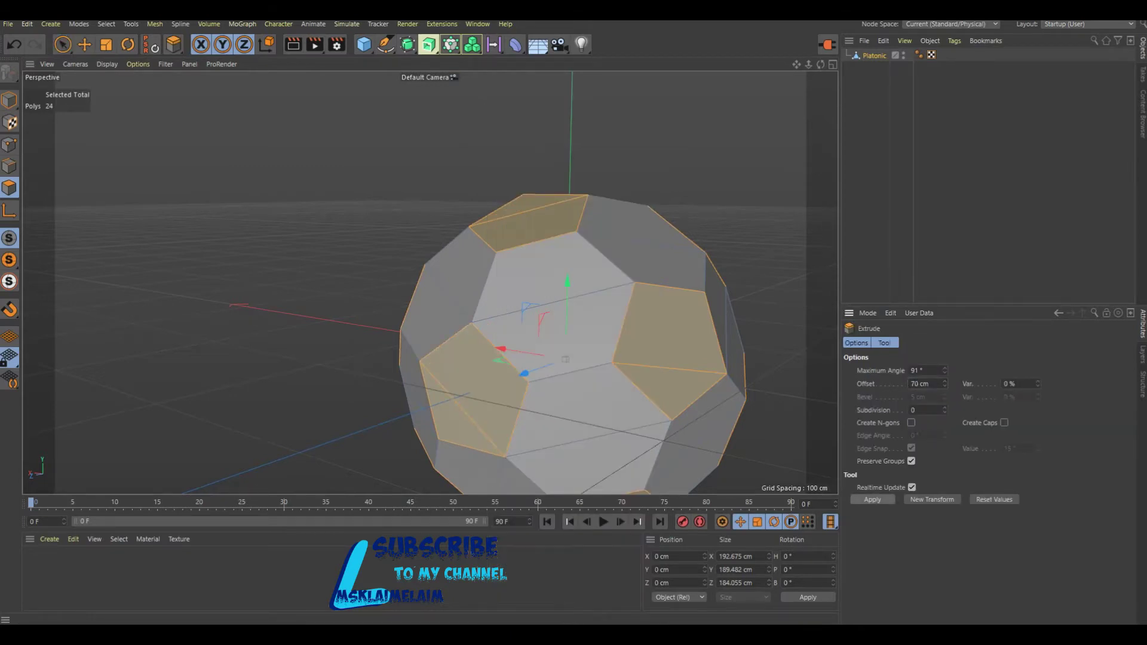
{"action": "left_click", "coordinate": [872, 499]}
{"action": "scroll", "coordinate": [574, 323], "scroll_direction": "down", "scroll_amount": 5}
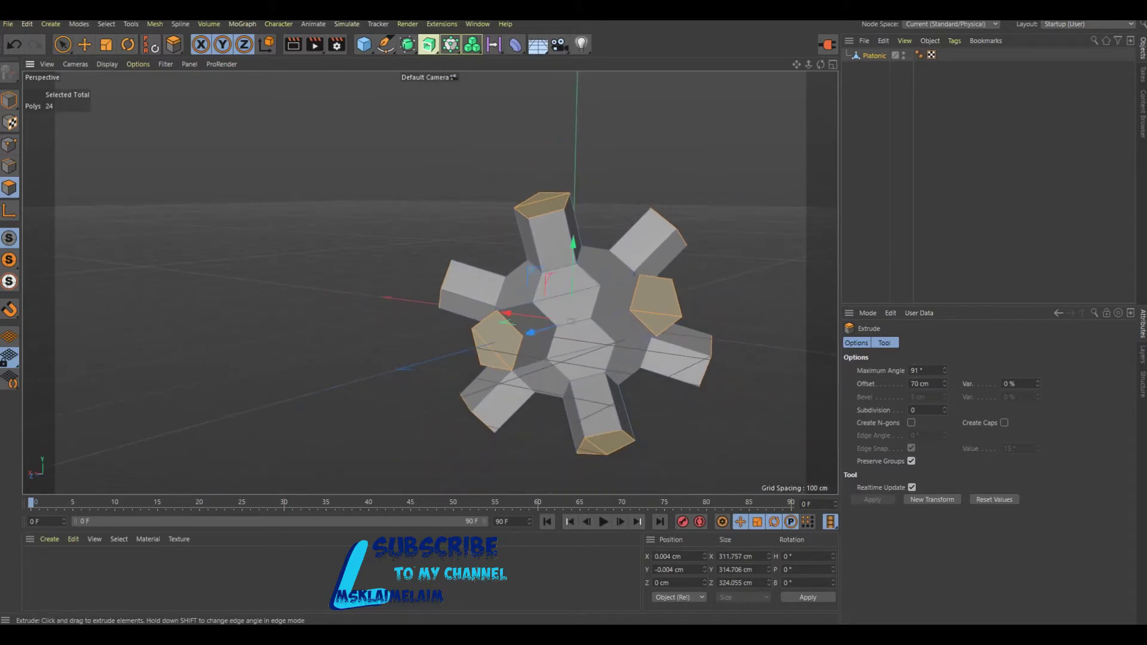
{"action": "mouse_move", "coordinate": [359, 280]}
{"action": "left_mouse_down", "text": "alt"}
{"action": "mouse_move", "coordinate": [429, 282]}
{"action": "mouse_move", "coordinate": [418, 311]}
{"action": "left_mouse_up", "text": "alt"}
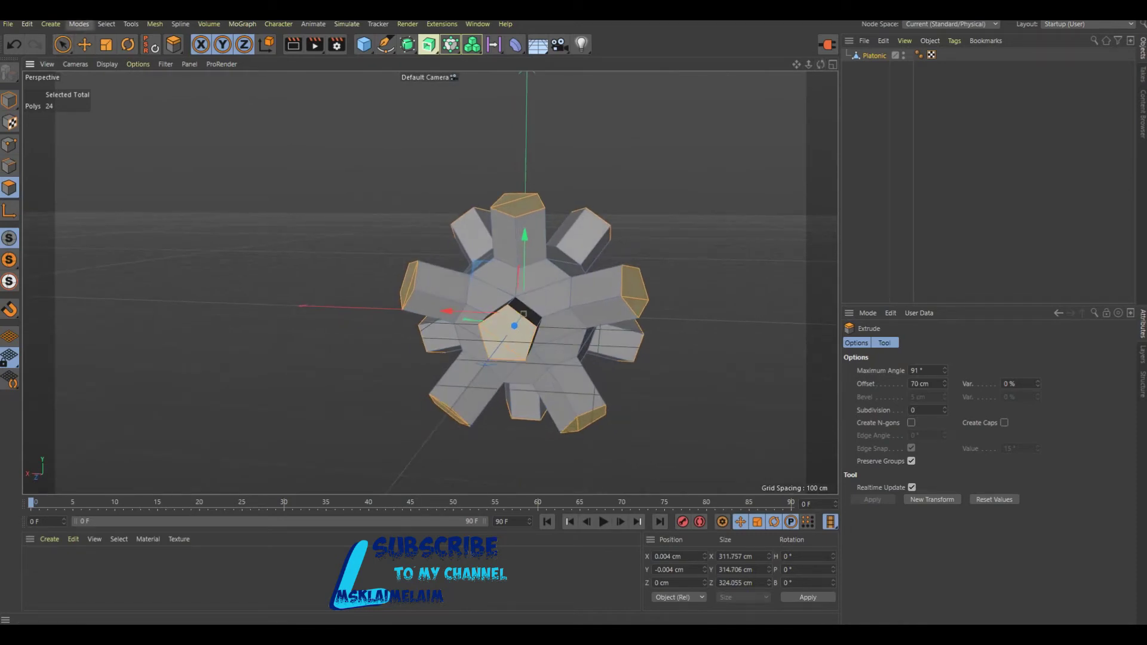
{"action": "left_click", "coordinate": [106, 24]}
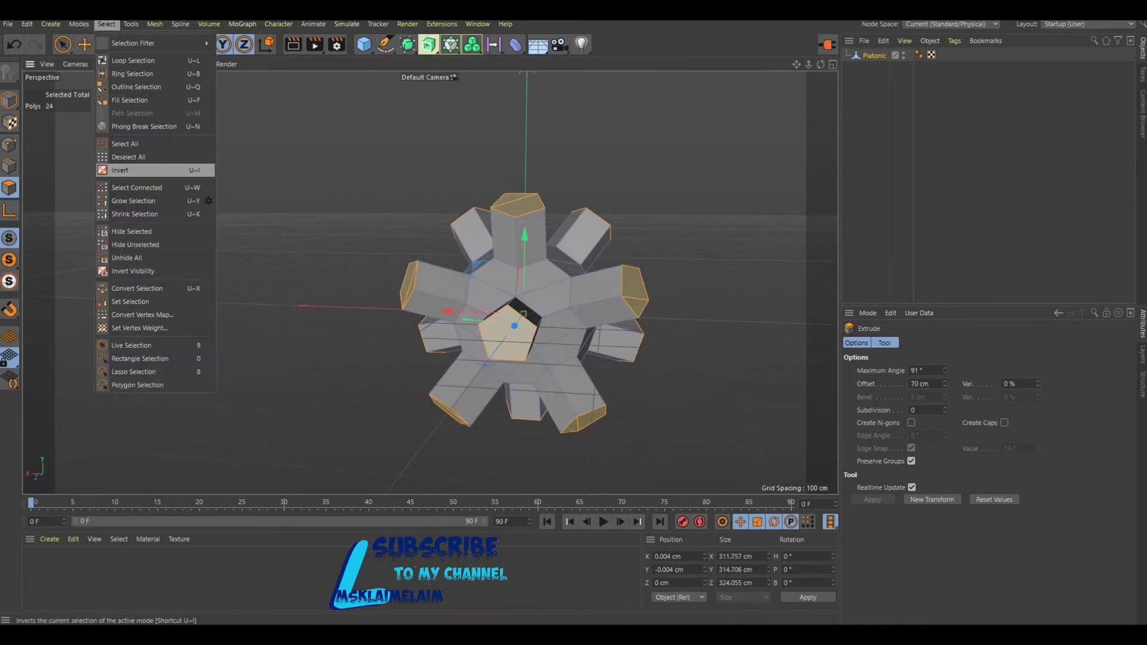
- Restore the pentagon selection with a double invert and extrude it a further 20 cm
{"action": "left_click", "coordinate": [128, 170]}
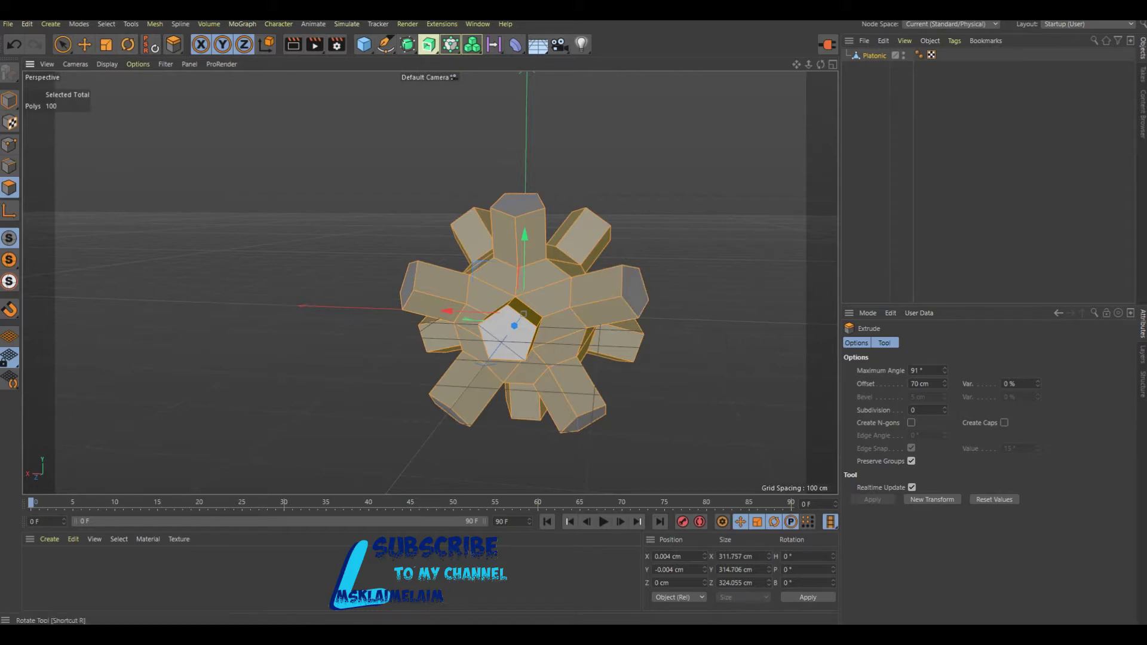
{"action": "left_click", "coordinate": [78, 24]}
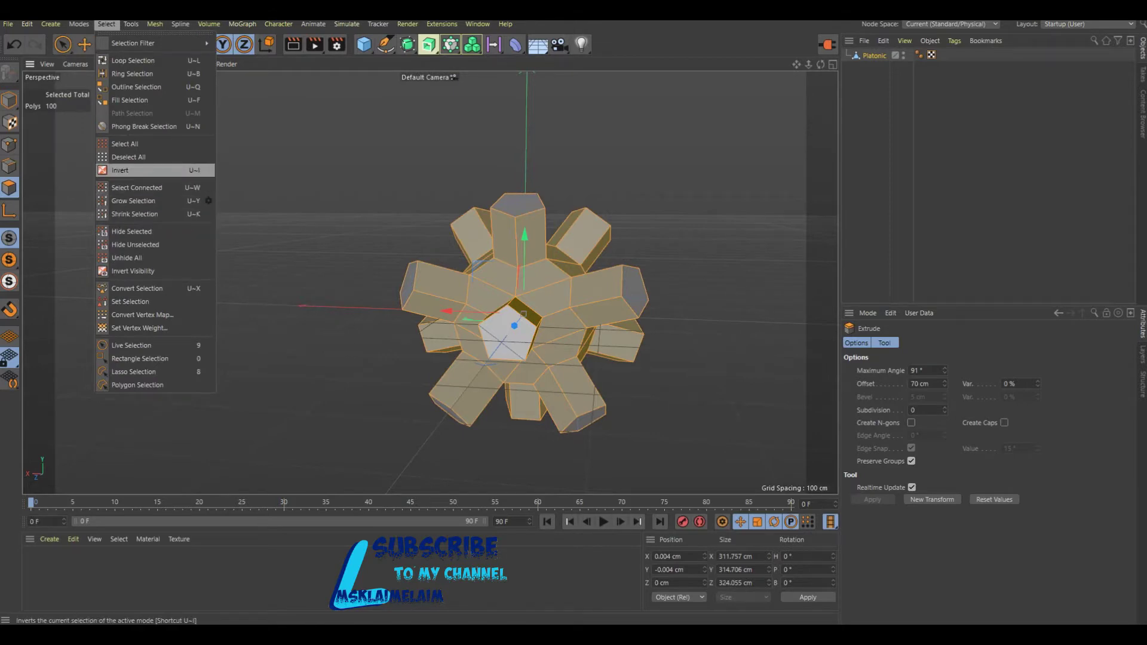
{"action": "left_click", "coordinate": [126, 170]}
{"action": "right_click", "coordinate": [632, 84]}
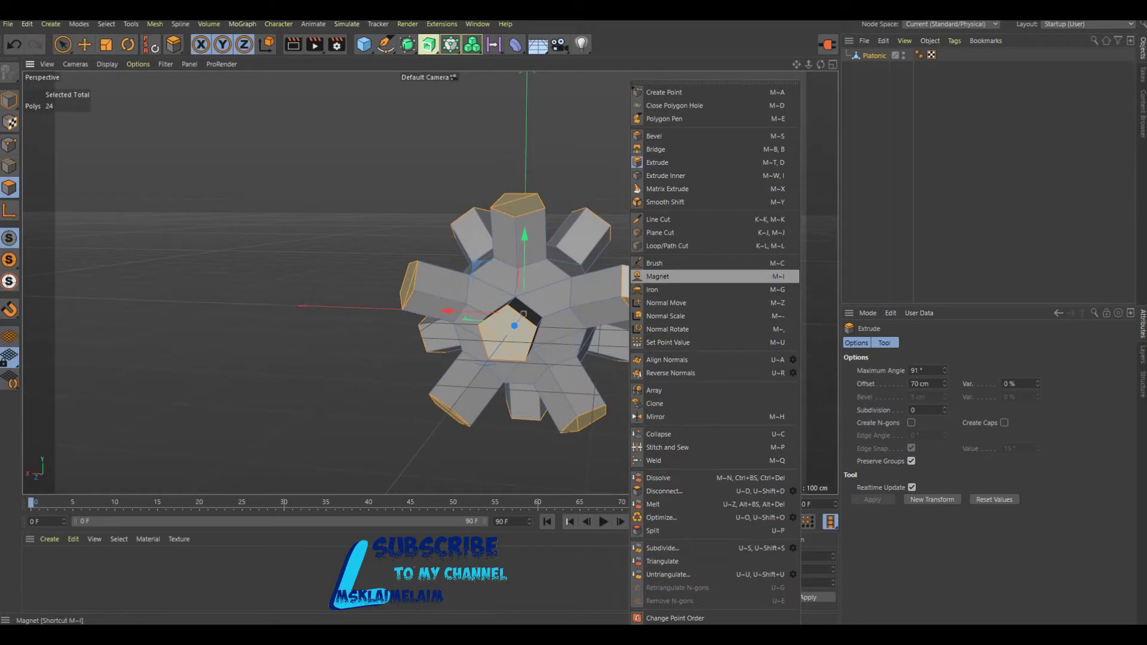
{"action": "left_click", "coordinate": [657, 163]}
{"action": "type", "text": "20"}
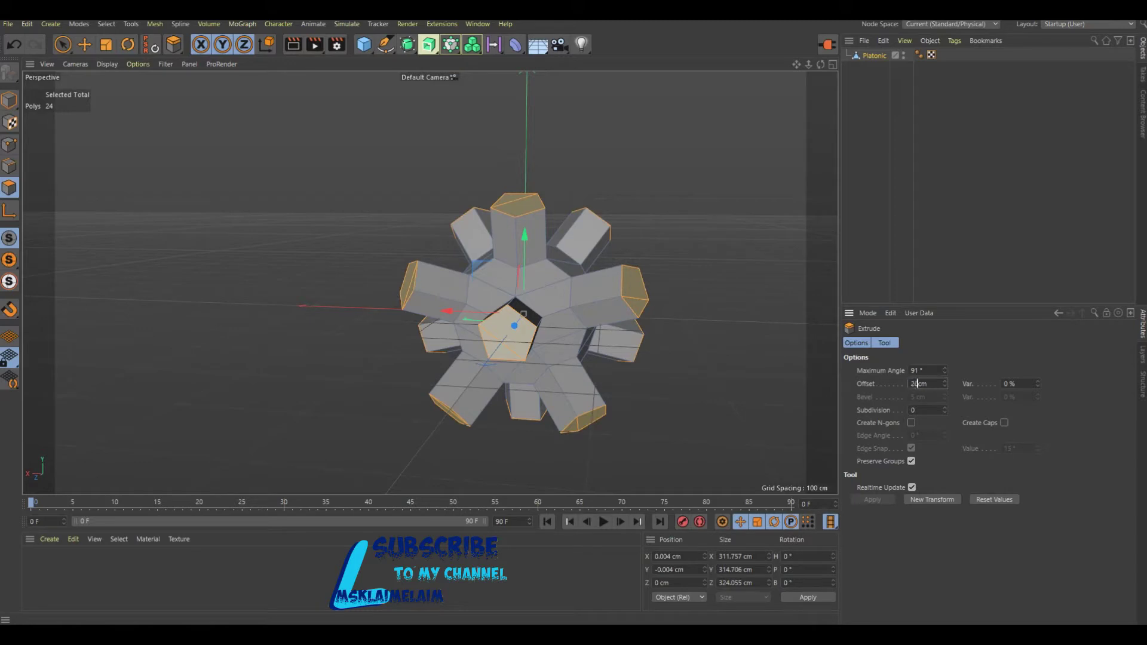
{"action": "key", "text": "Return"}
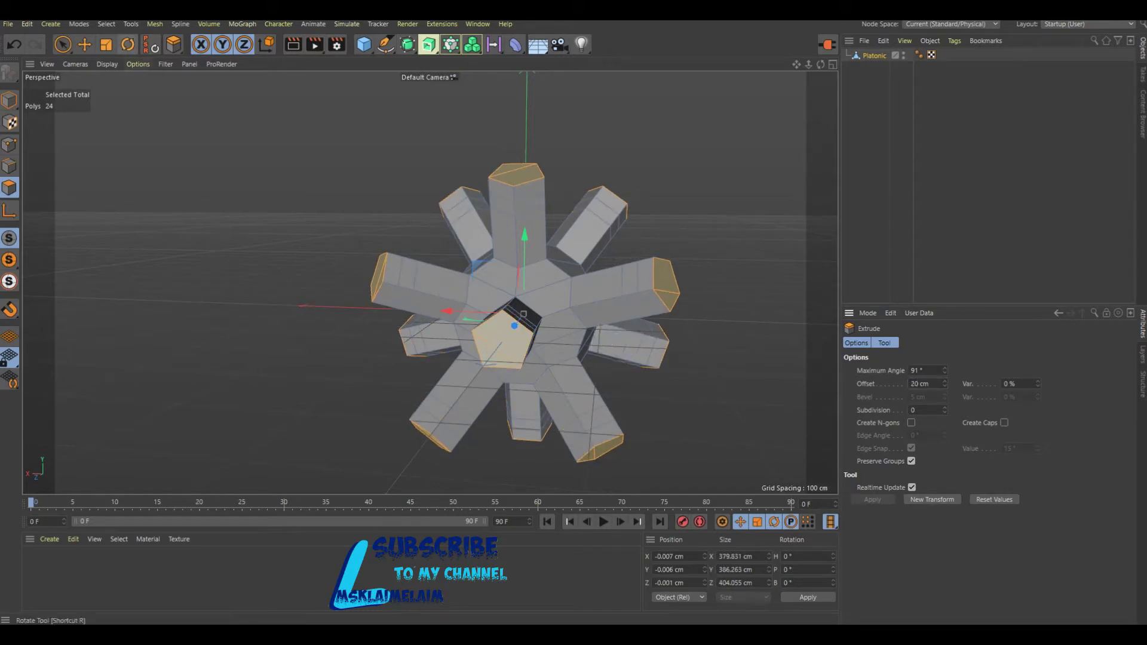
- Save the face selection as a set, select connected faces, then delete and restore them
{"action": "left_click", "coordinate": [106, 24]}
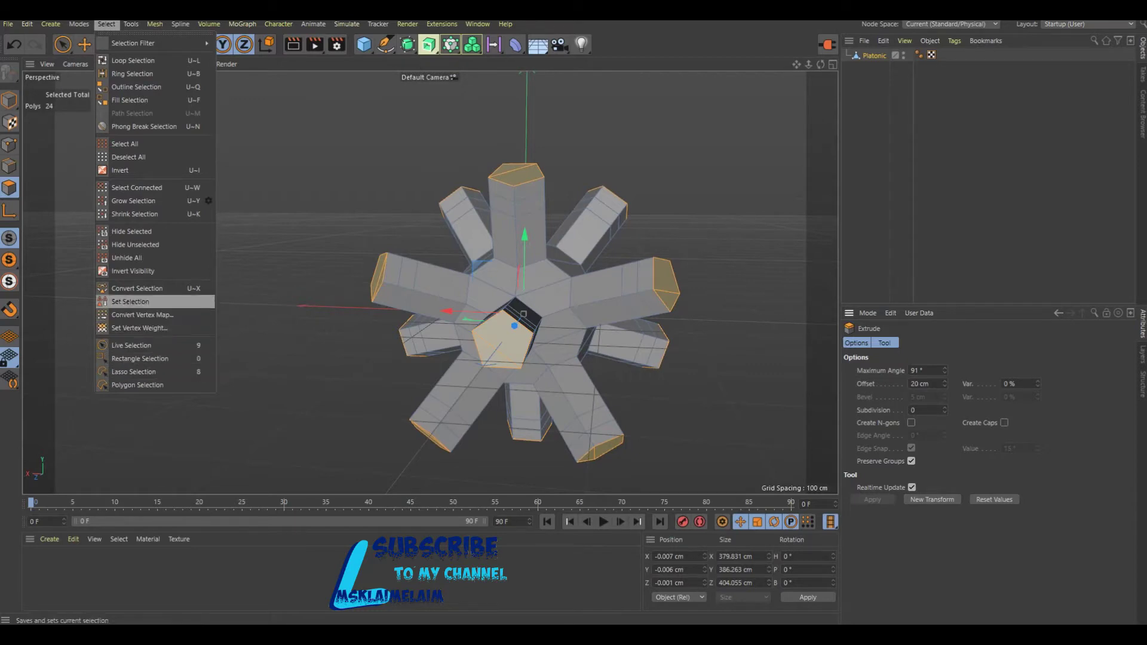
{"action": "left_click", "coordinate": [131, 301]}
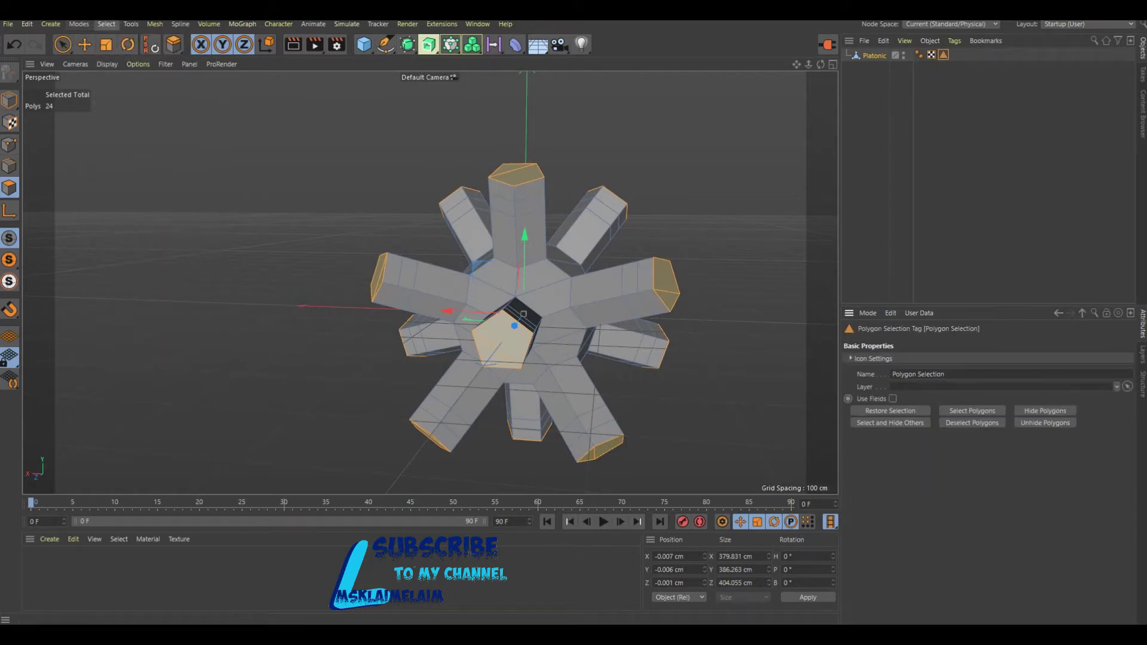
{"action": "left_click", "coordinate": [107, 24]}
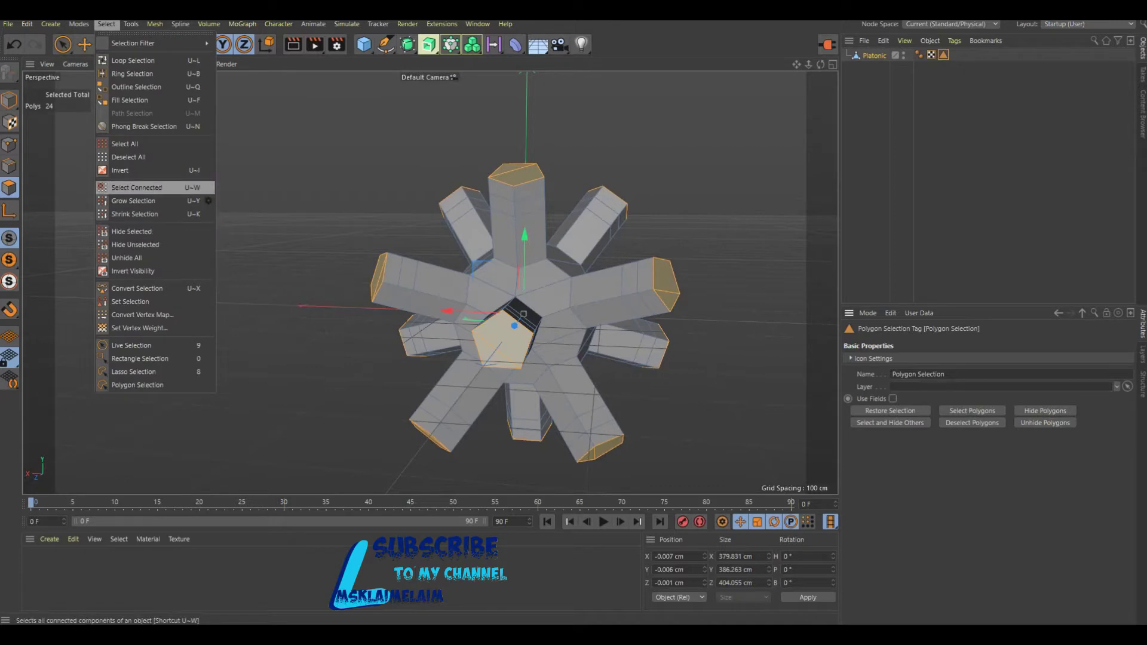
{"action": "left_click", "coordinate": [136, 188]}
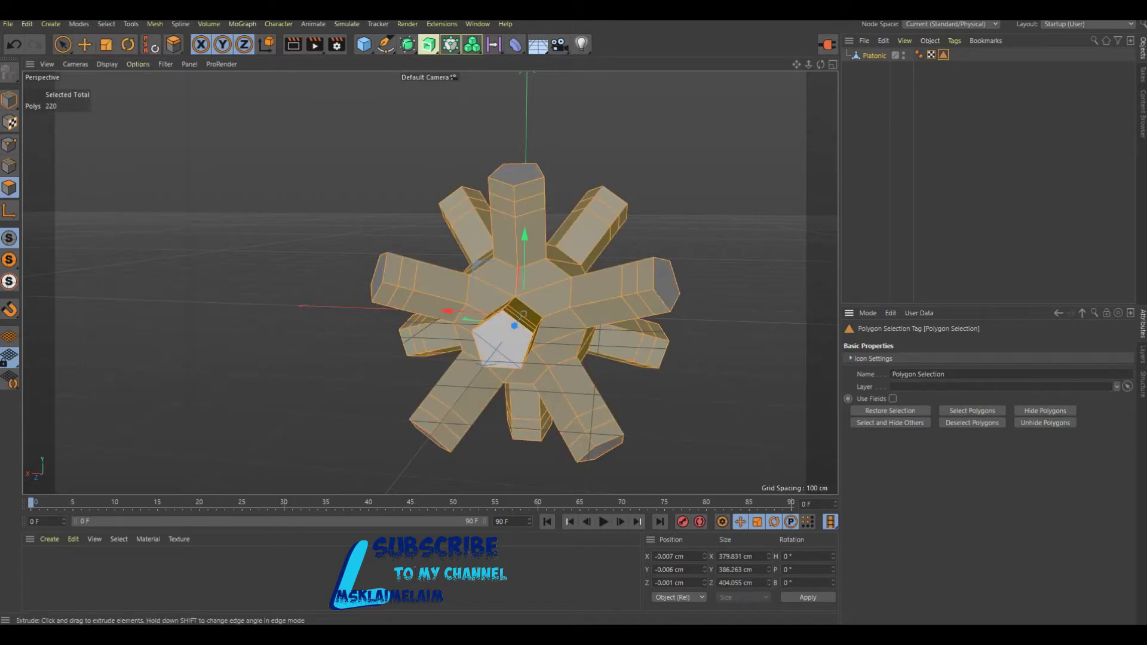
{"action": "key", "text": "ctrl+z"}
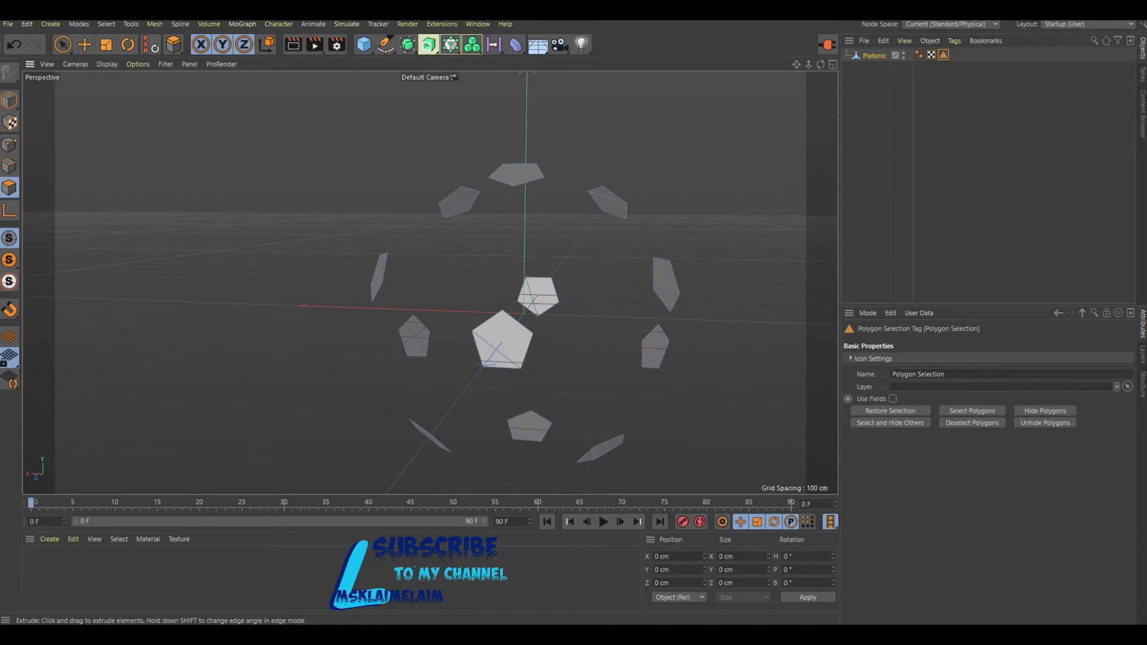
{"action": "key", "text": "ctrl+y"}
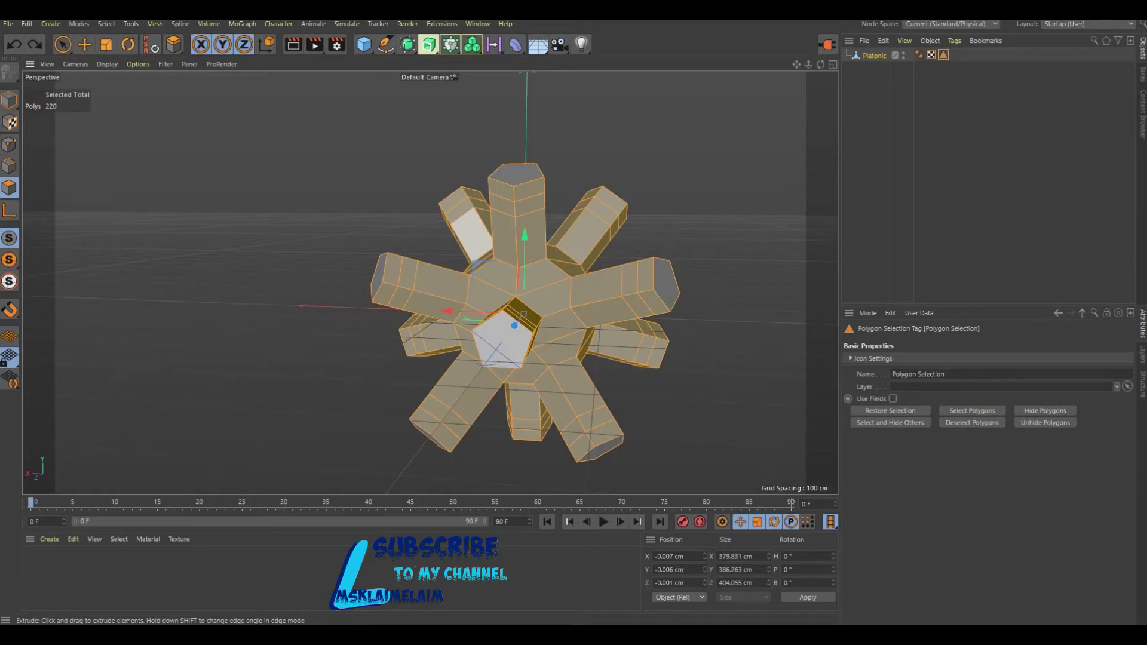
- Undo the pentagon reselection, saved set and 20 cm extrusion, restoring the 70 cm arms
{"action": "left_click", "coordinate": [13, 44]}
{"action": "left_click", "coordinate": [13, 44]}
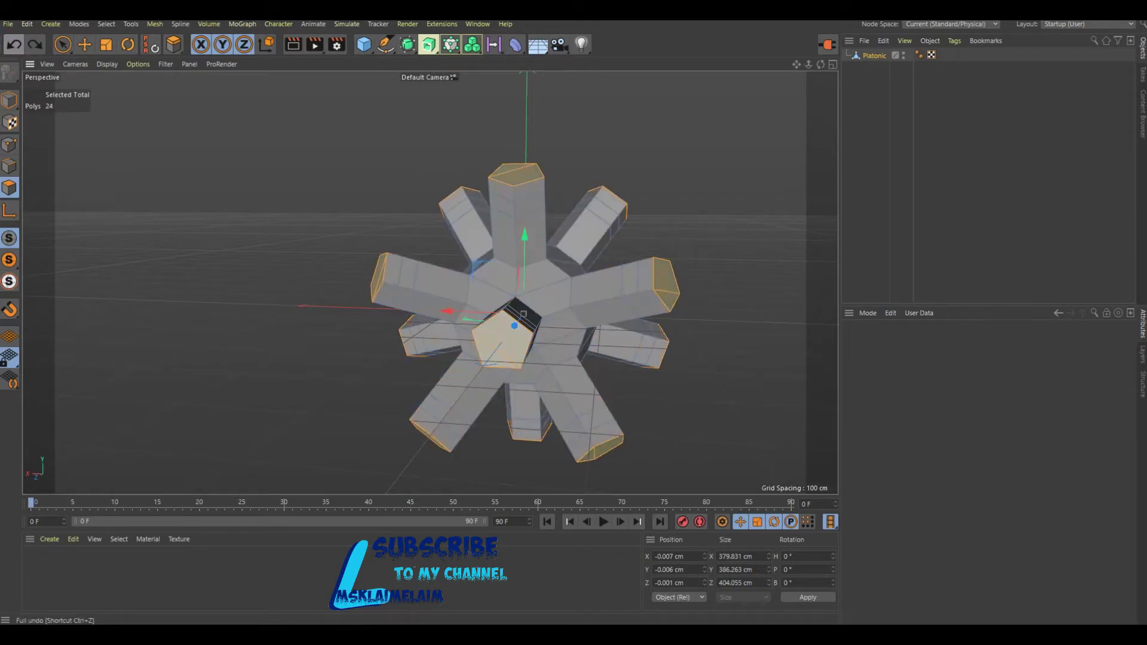
{"action": "left_click", "coordinate": [13, 45]}
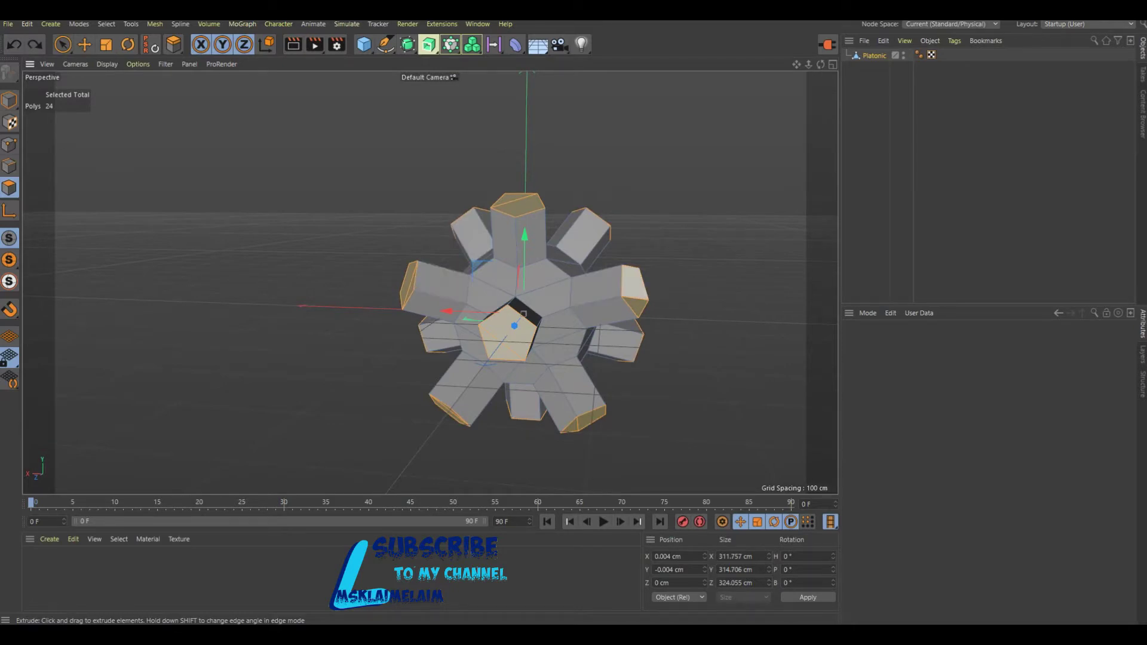
{"action": "right_click", "coordinate": [632, 291]}
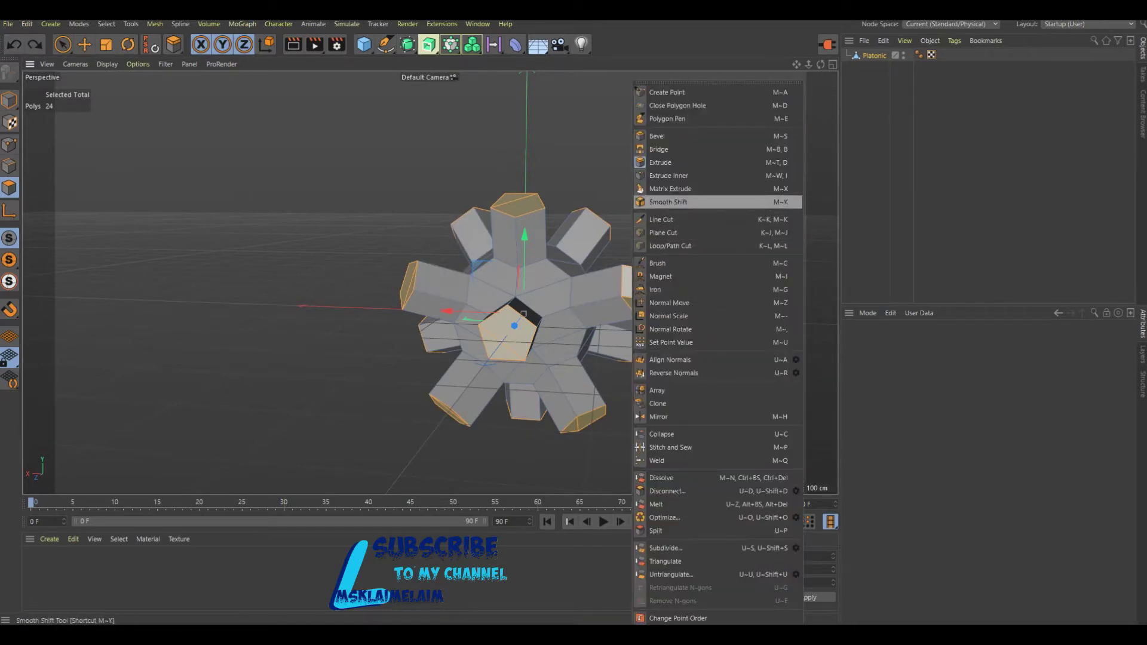
- Extrude the 24 arm caps a further 70 cm, changing the offset from 20
{"action": "left_click", "coordinate": [660, 162]}
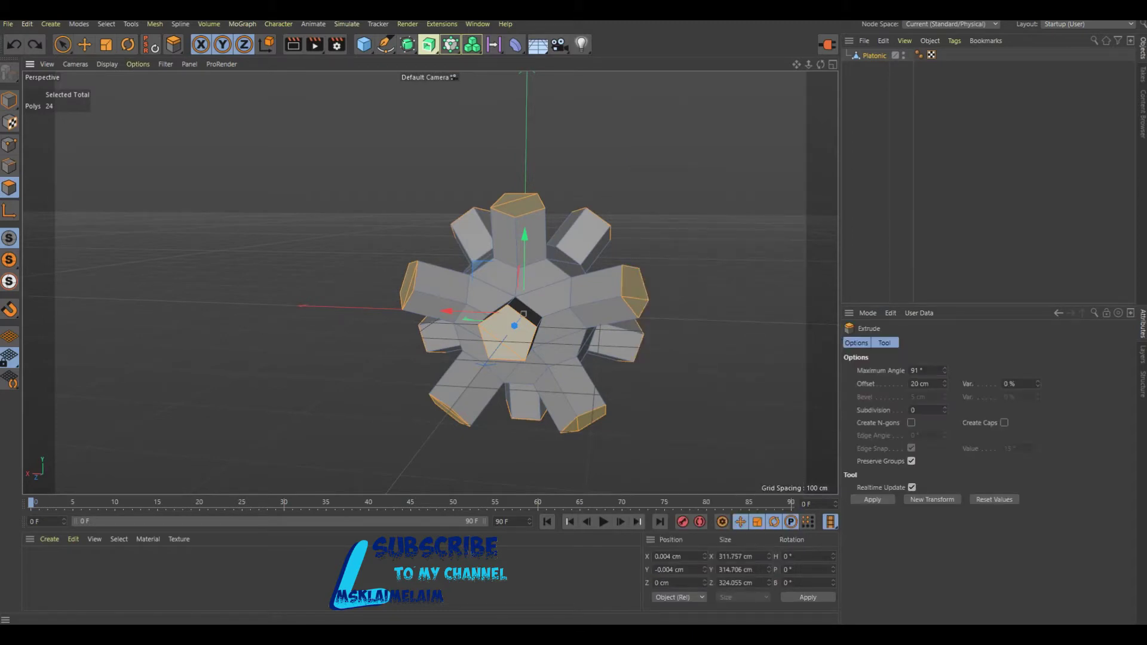
{"action": "left_click", "coordinate": [912, 384]}
{"action": "type", "text": "70"}
{"action": "key", "text": "Return"}
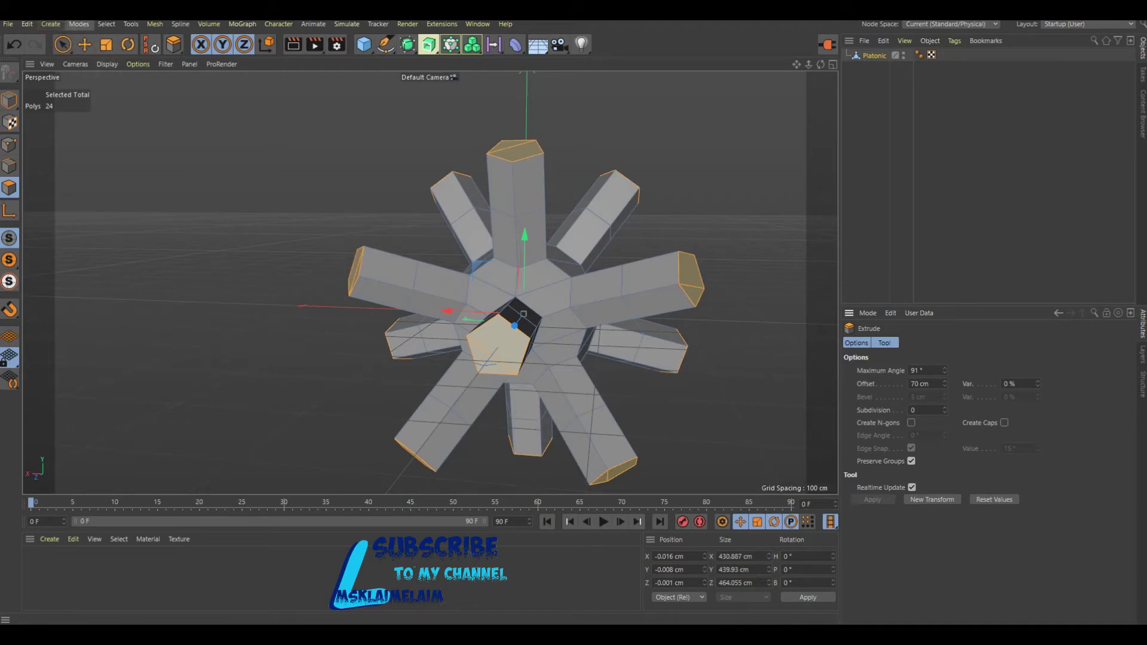
- Grow the cap selection along the arm ends and save it as a selection set
{"action": "left_click", "coordinate": [107, 24]}
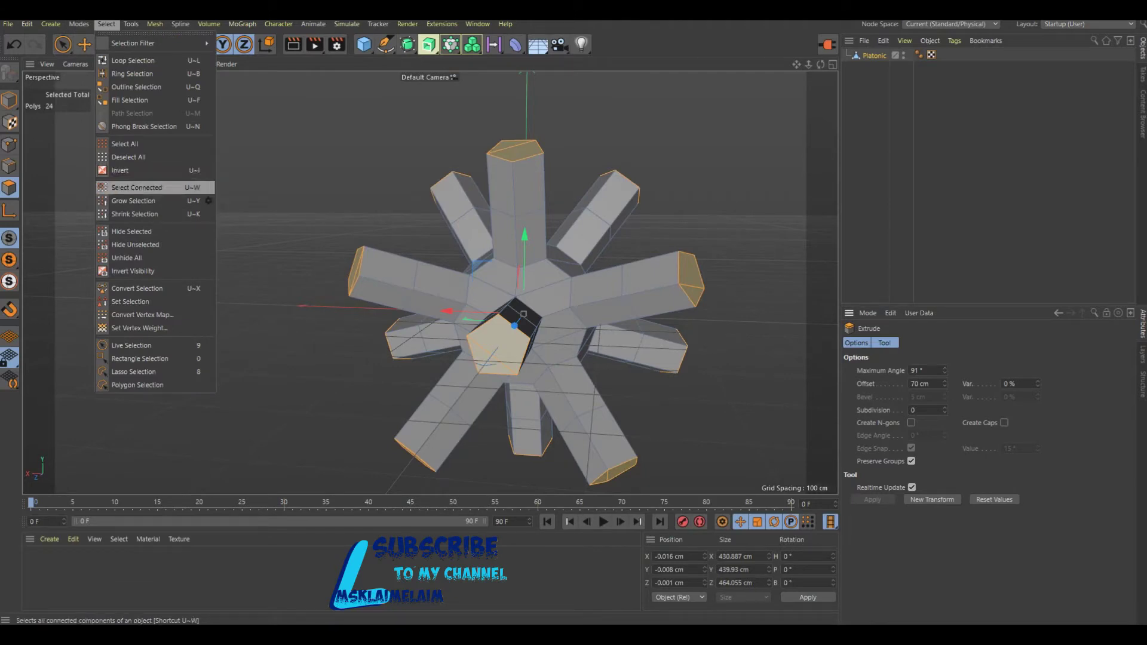
{"action": "left_click", "coordinate": [134, 201]}
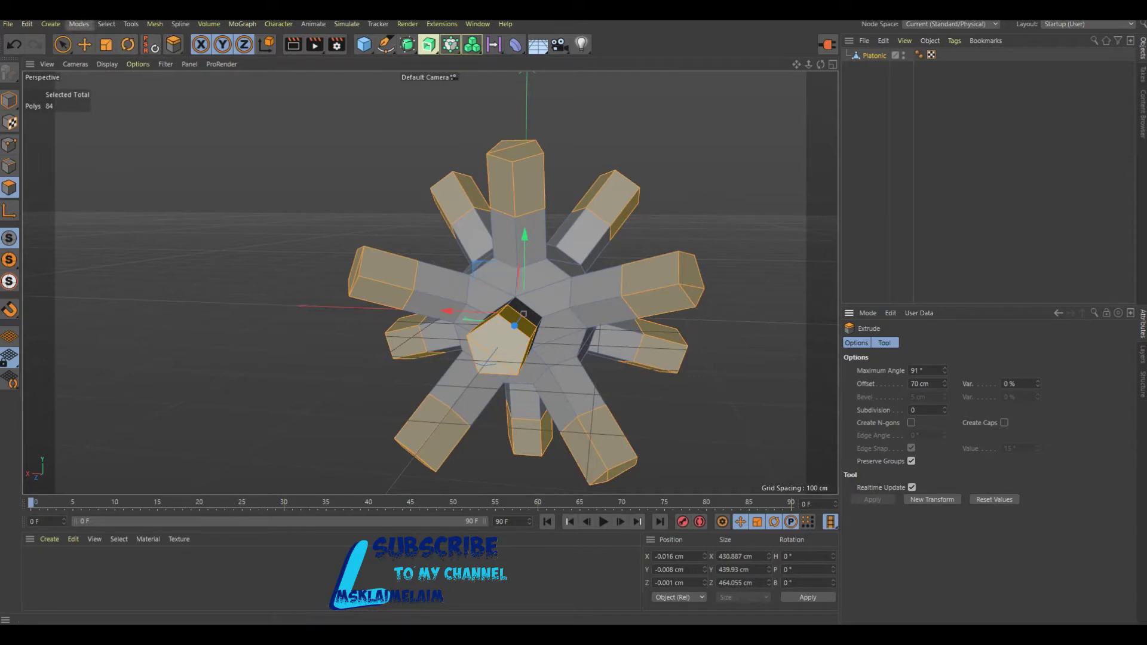
{"action": "left_click", "coordinate": [106, 24]}
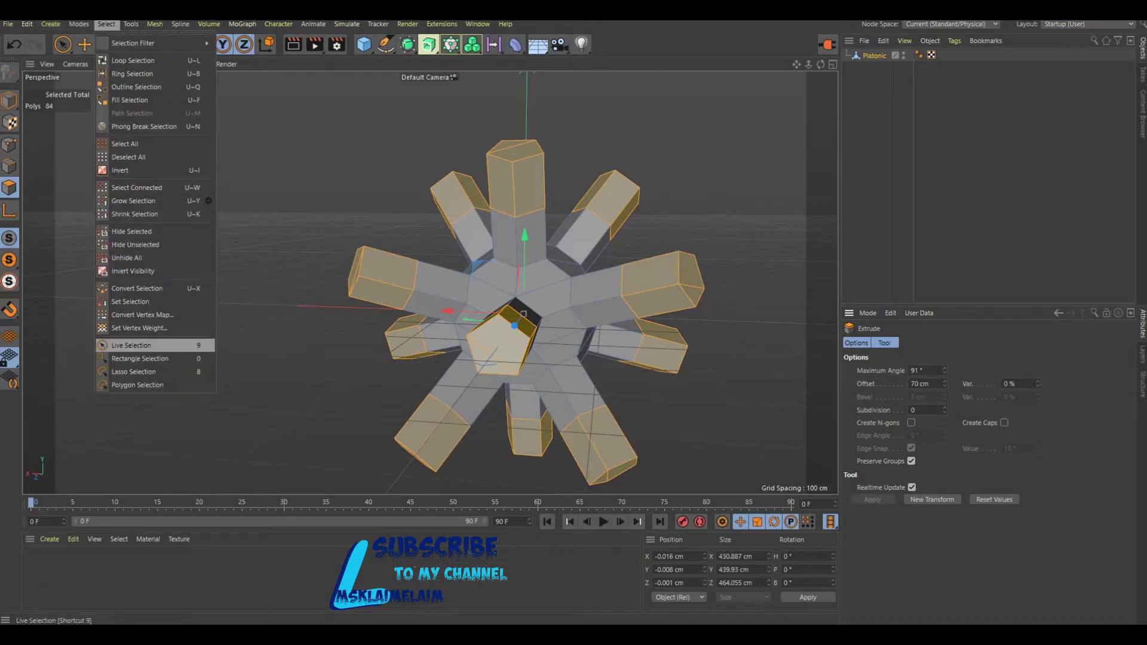
{"action": "left_click", "coordinate": [130, 302]}
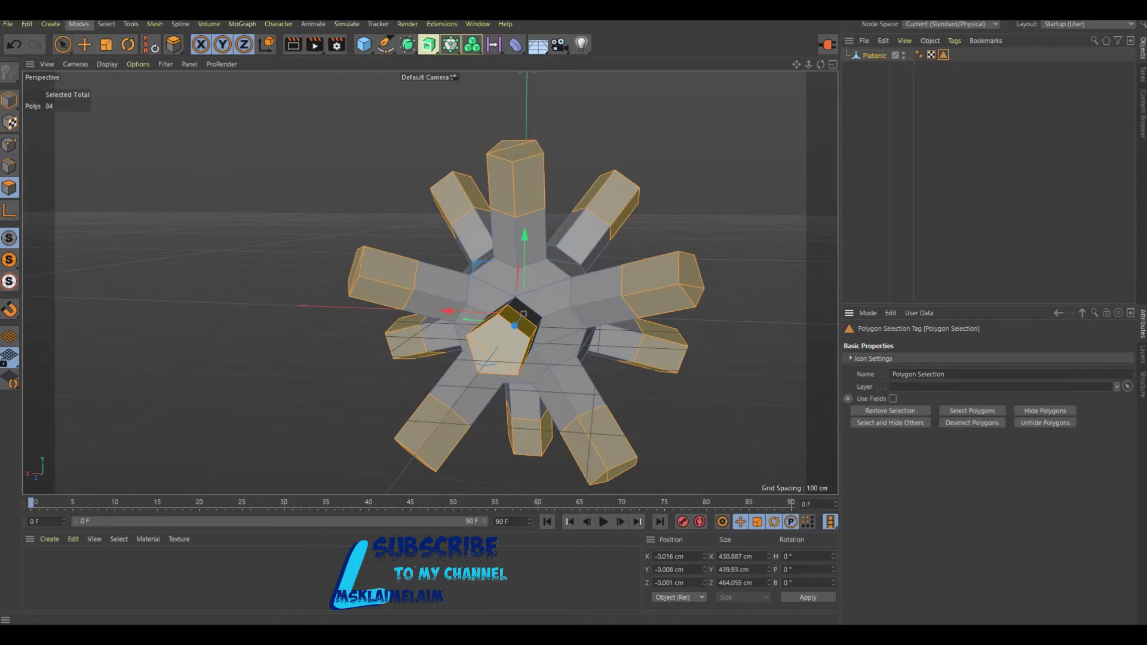
- Invert the selection with U~I and delete the inner polygons, leaving detached arm blocks
{"action": "left_click", "coordinate": [107, 23]}
{"action": "key", "text": "Escape"}
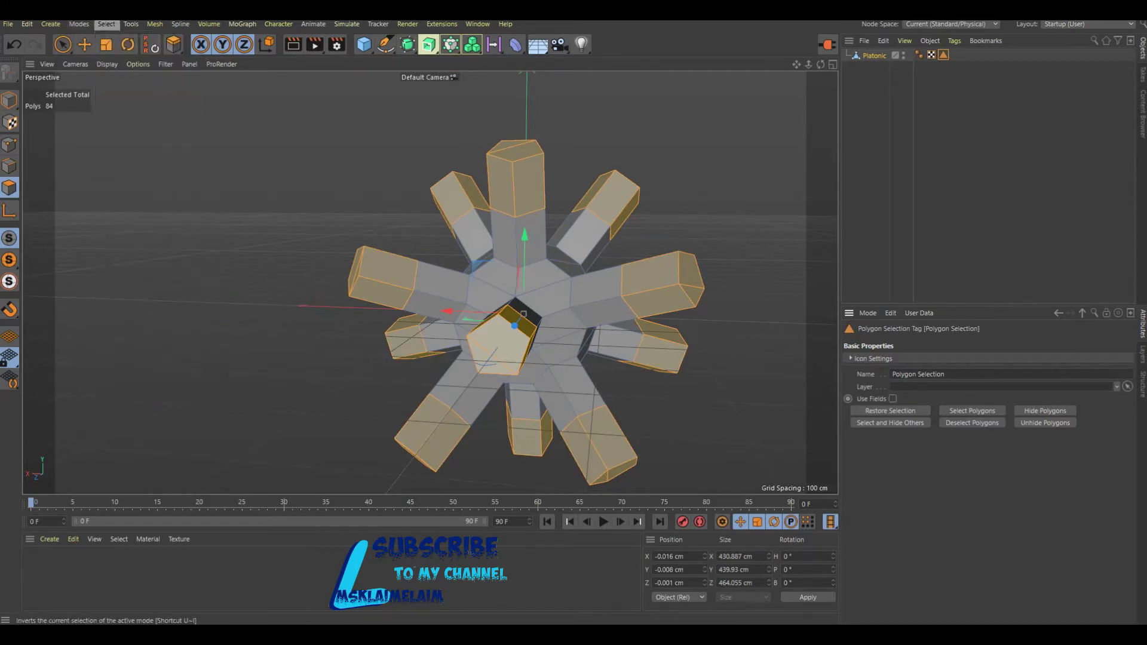
{"action": "key", "text": "u"}
{"action": "key", "text": "i"}
{"action": "key", "text": "Delete"}
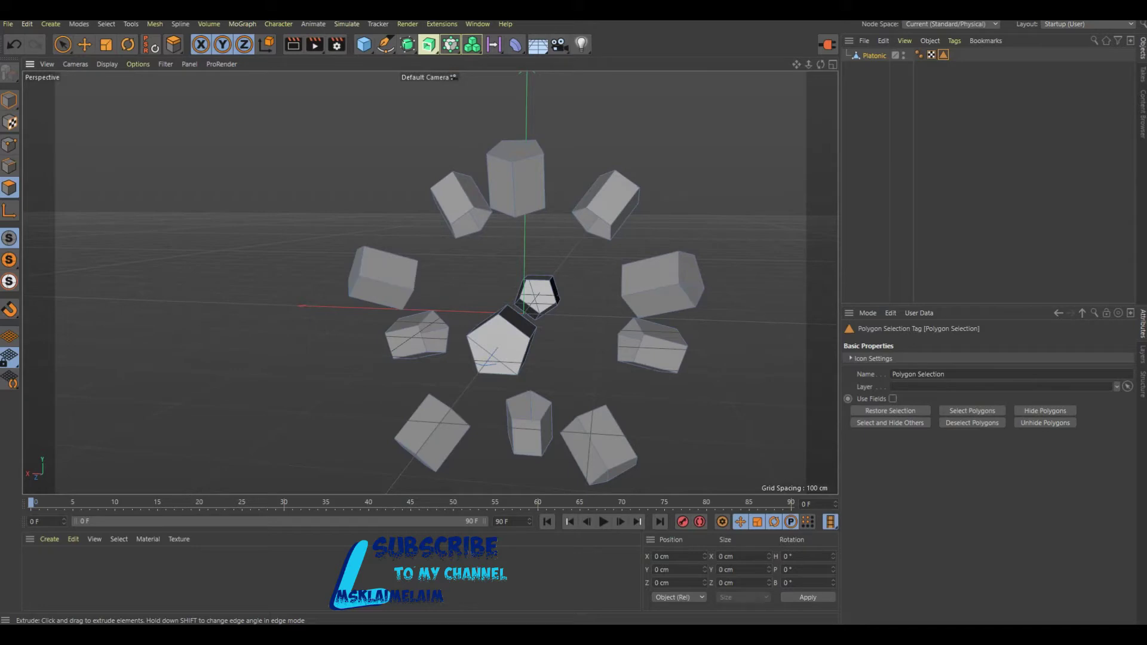
- In Edge mode with Loop Selection, pick a piece's rim loop and apply Close Polygon Hole
{"action": "left_click", "coordinate": [9, 166]}
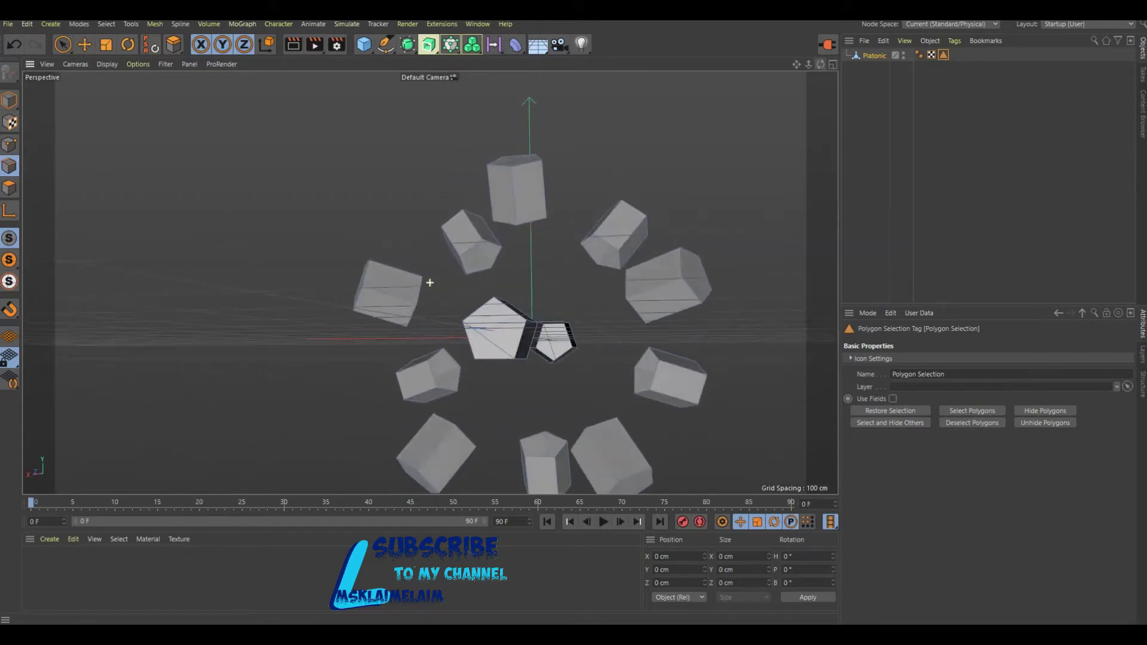
{"action": "scroll", "coordinate": [524, 273], "scroll_direction": "up", "scroll_amount": 3}
{"action": "scroll", "coordinate": [524, 273], "scroll_direction": "up", "scroll_amount": 3}
{"action": "scroll", "coordinate": [528, 277], "scroll_direction": "up", "scroll_amount": 4}
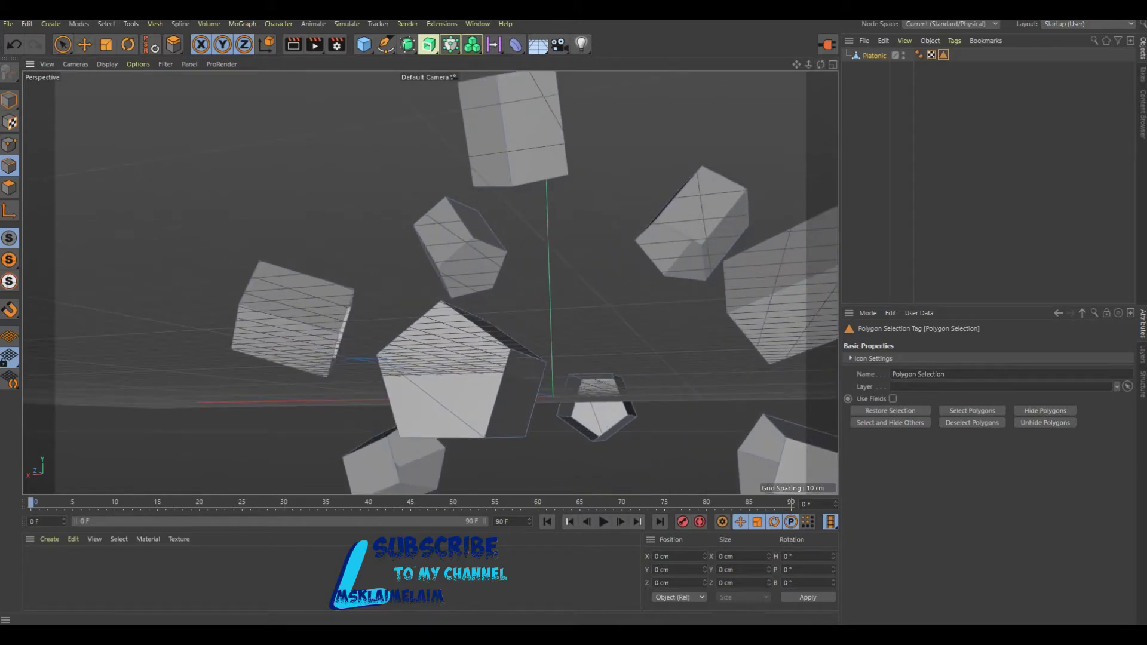
{"action": "left_click", "coordinate": [107, 24]}
{"action": "left_click", "coordinate": [133, 60]}
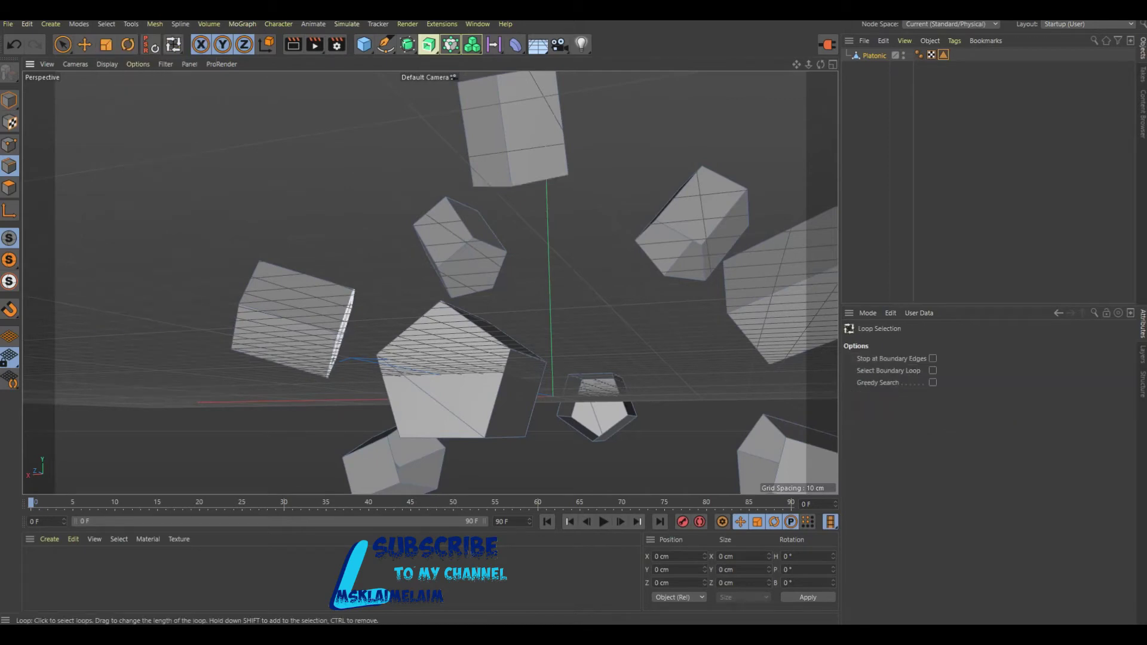
{"action": "left_click", "coordinate": [344, 360]}
{"action": "right_click", "coordinate": [344, 360]}
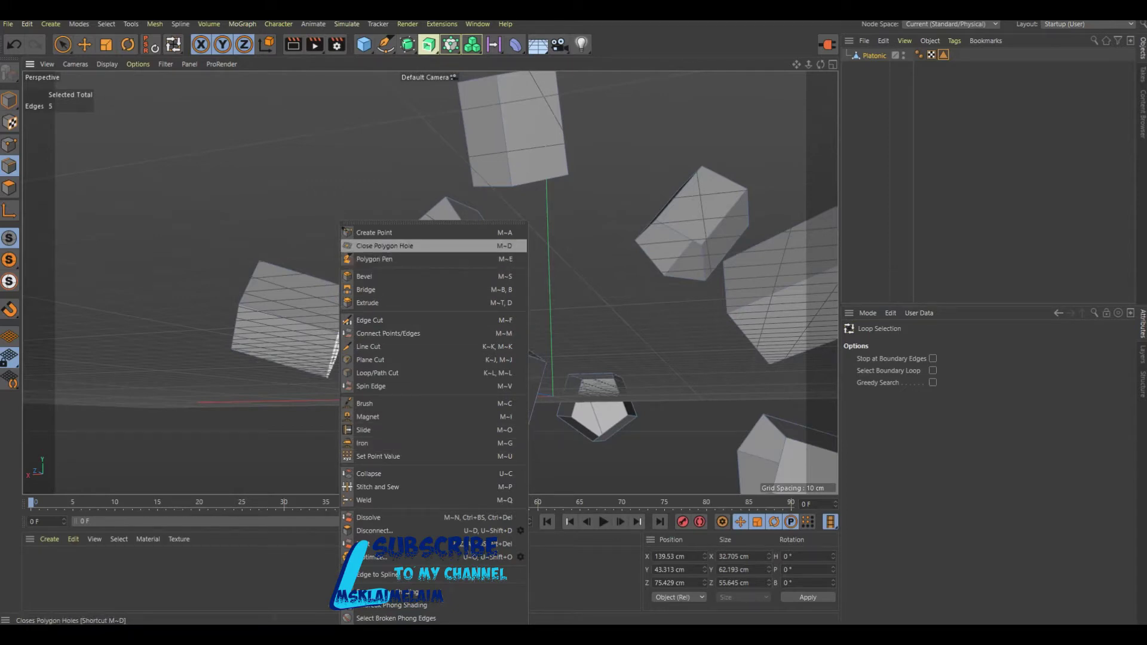
{"action": "left_click", "coordinate": [384, 245]}
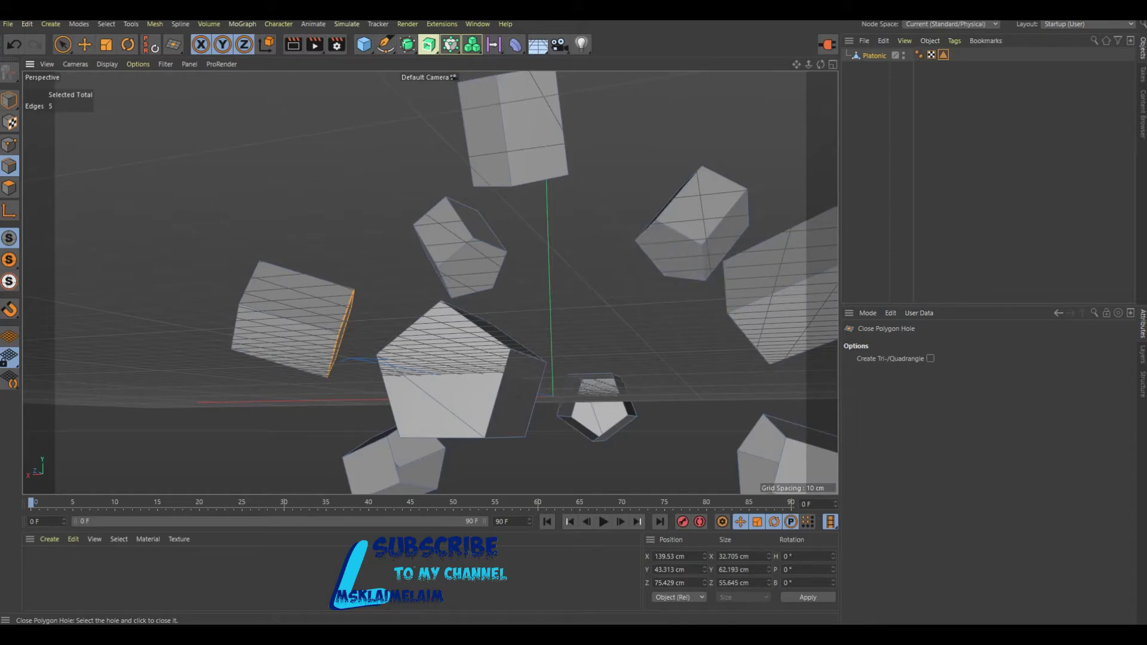
- Cap the open holes on the small pentagon, the right prism and the lower-left pentagonal prism
{"action": "left_click", "coordinate": [593, 418]}
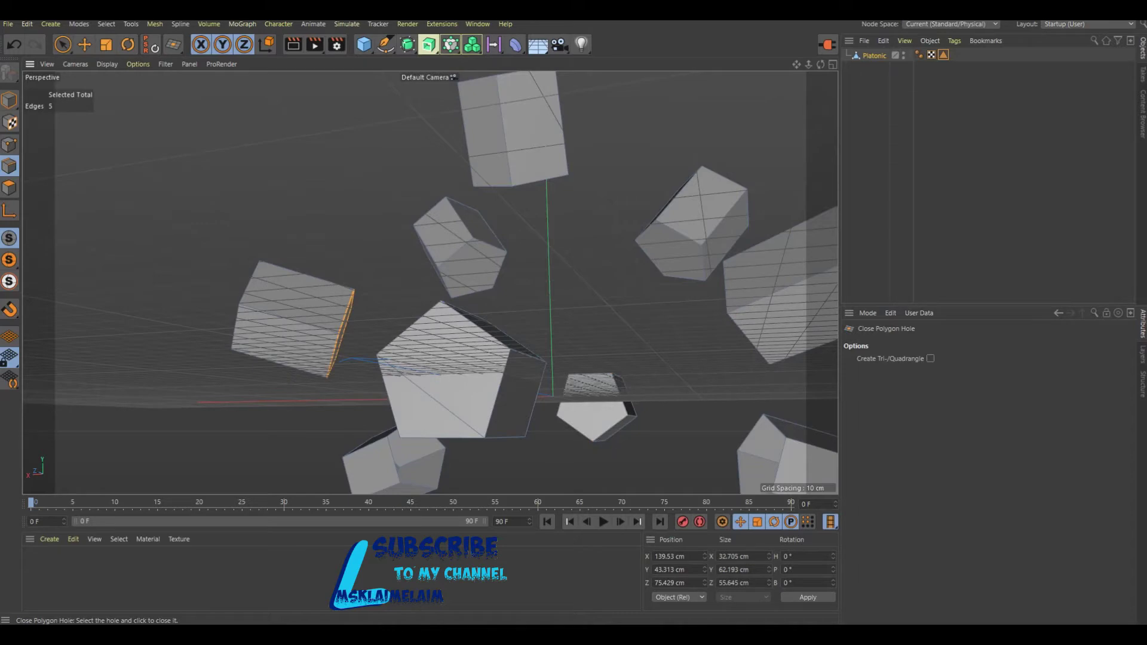
{"action": "left_click_drag", "start_coordinate": [598, 239], "coordinate": [693, 346], "text": "alt"}
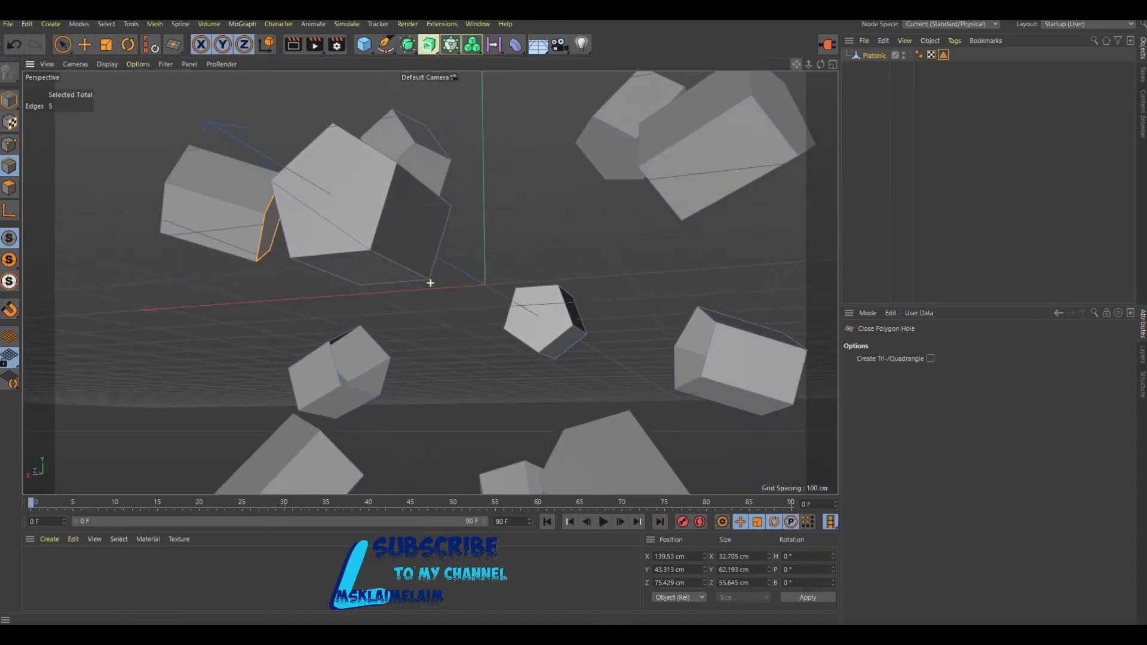
{"action": "left_click", "coordinate": [693, 350]}
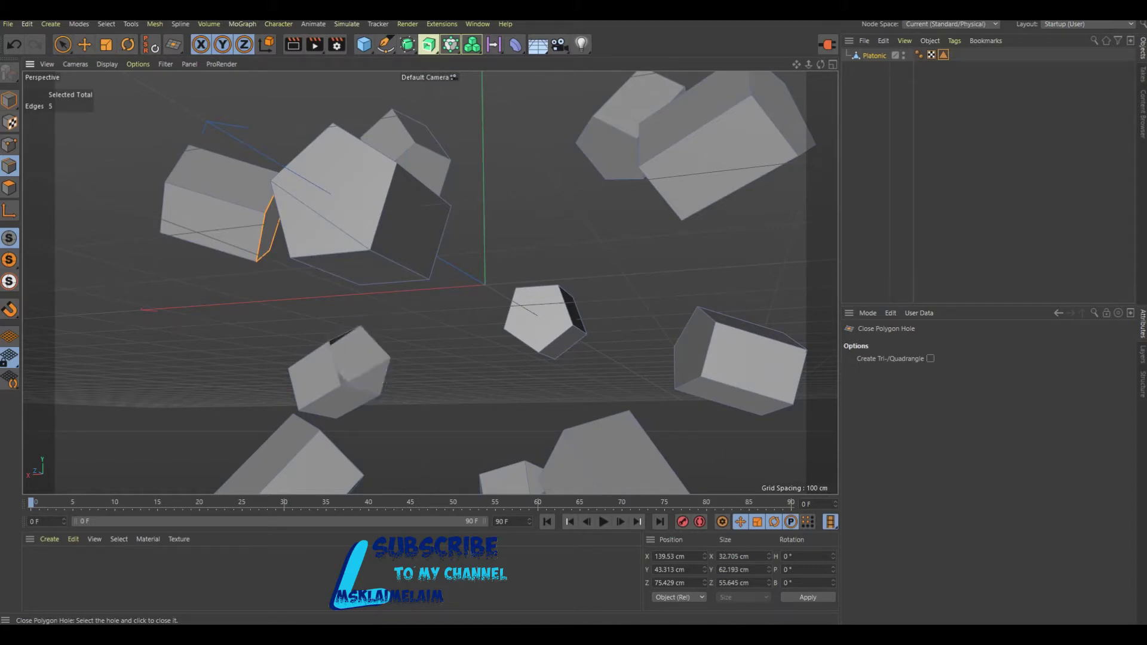
{"action": "left_click", "coordinate": [353, 358]}
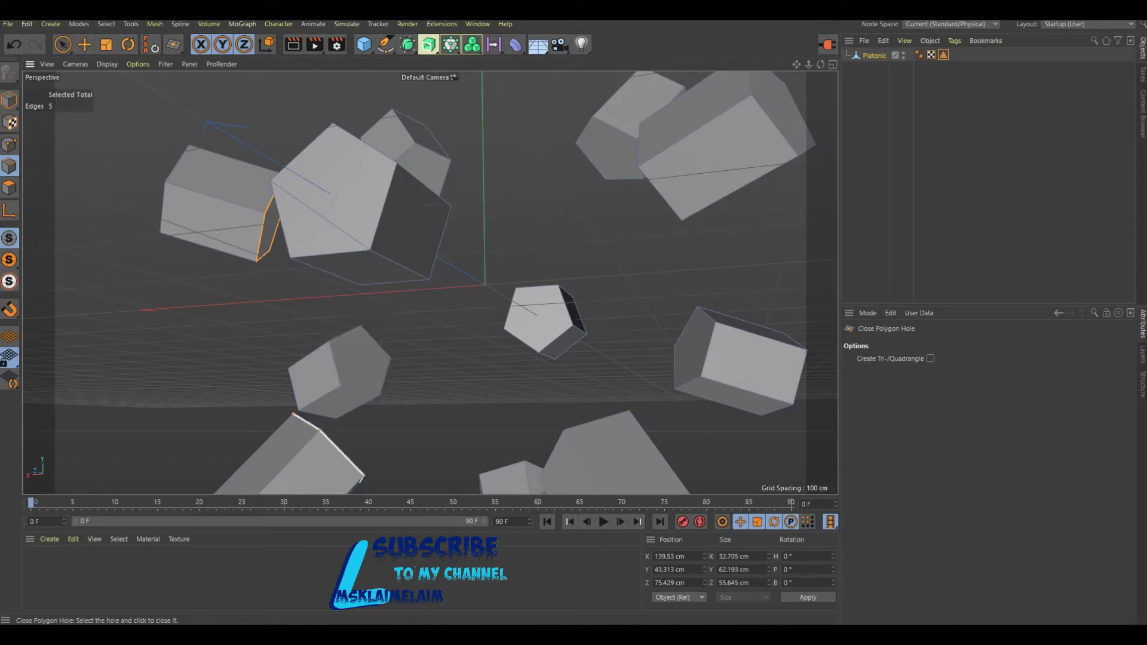
- Cap the lower-middle prism's top hole and the pentagon's hole, then switch to Polygon mode
{"action": "left_click_drag", "start_coordinate": [520, 334], "coordinate": [555, 323], "text": "alt"}
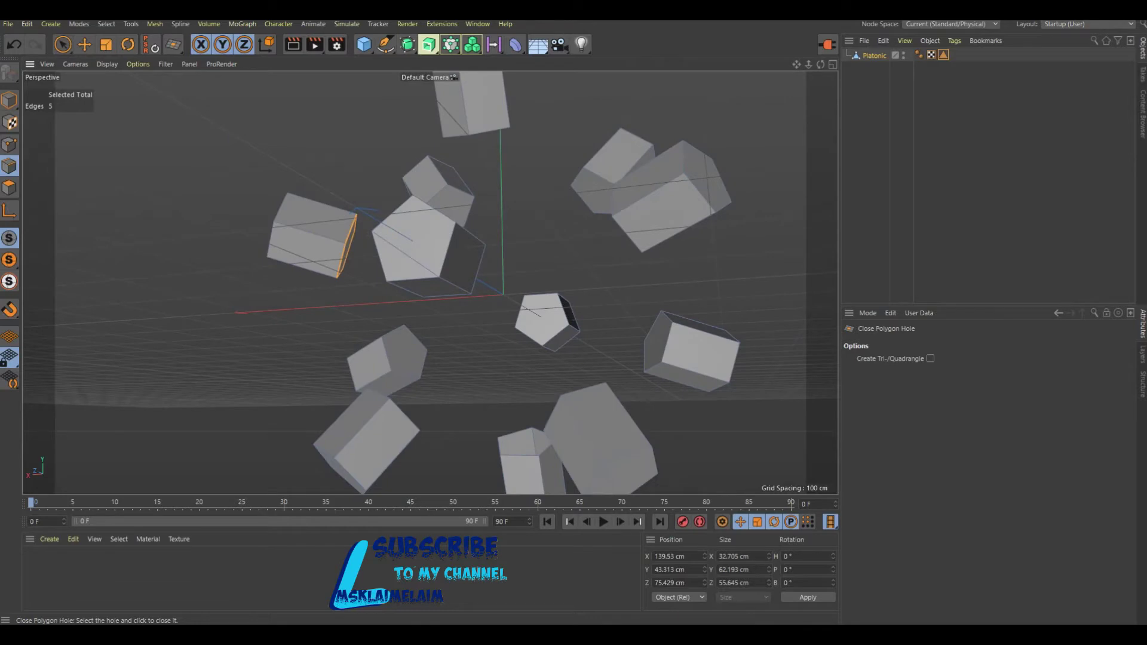
{"action": "left_click", "coordinate": [521, 441]}
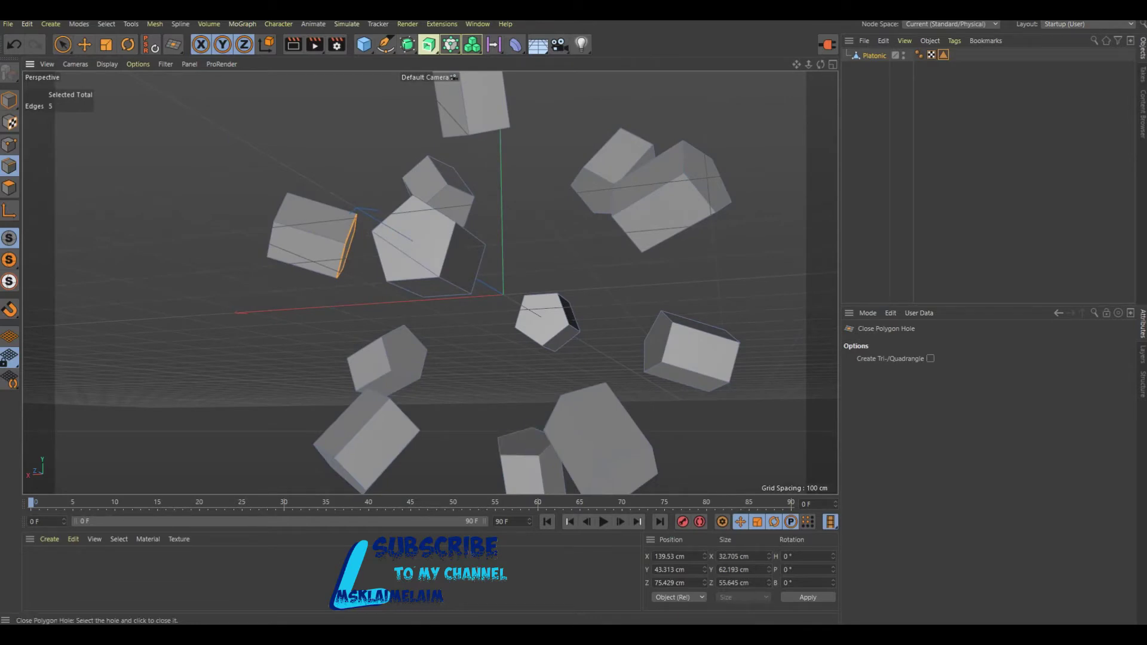
{"action": "left_click_drag", "start_coordinate": [820, 64], "coordinate": [429, 282]}
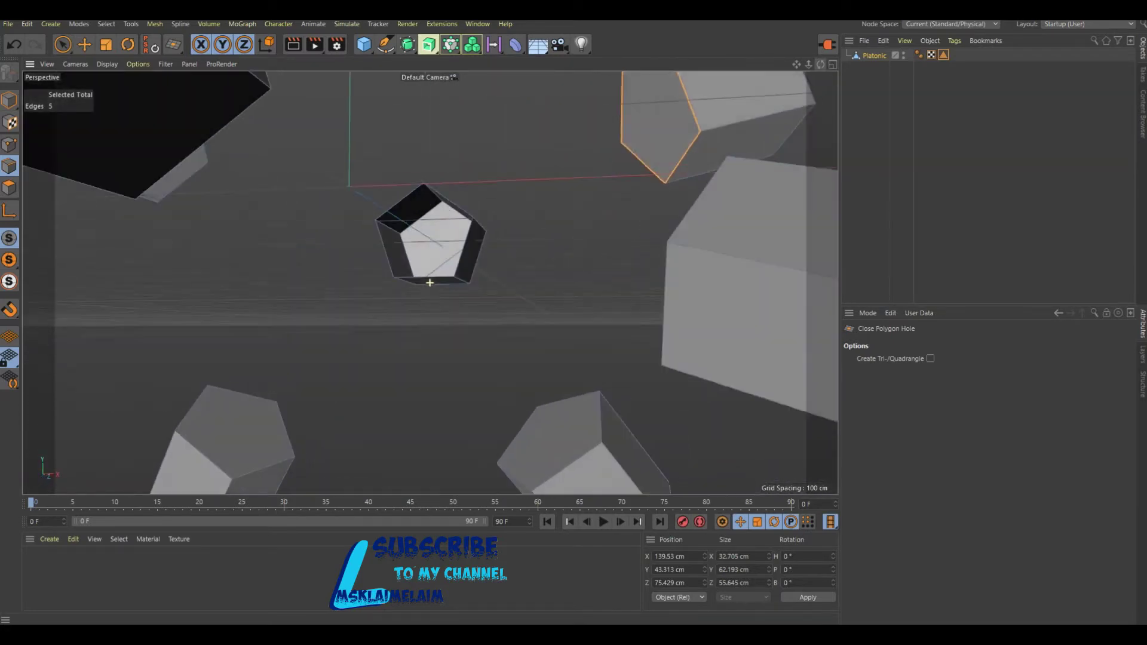
{"action": "left_click_drag", "start_coordinate": [429, 283], "coordinate": [430, 283]}
{"action": "left_click", "coordinate": [425, 227]}
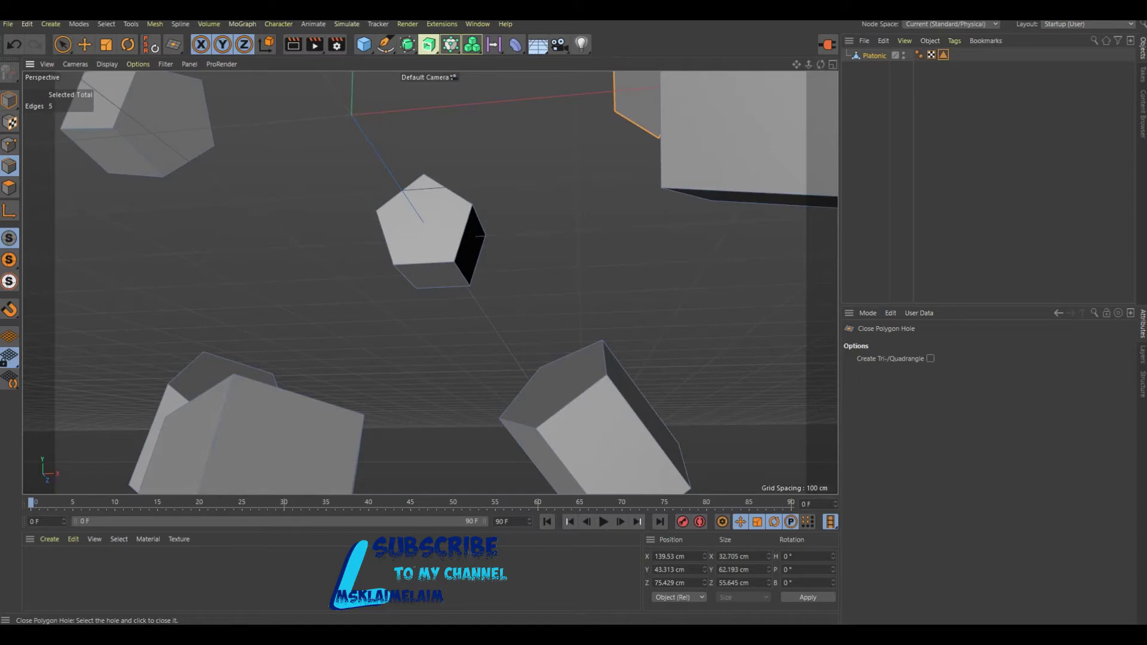
{"action": "left_click_drag", "start_coordinate": [429, 282], "coordinate": [430, 283], "text": "alt"}
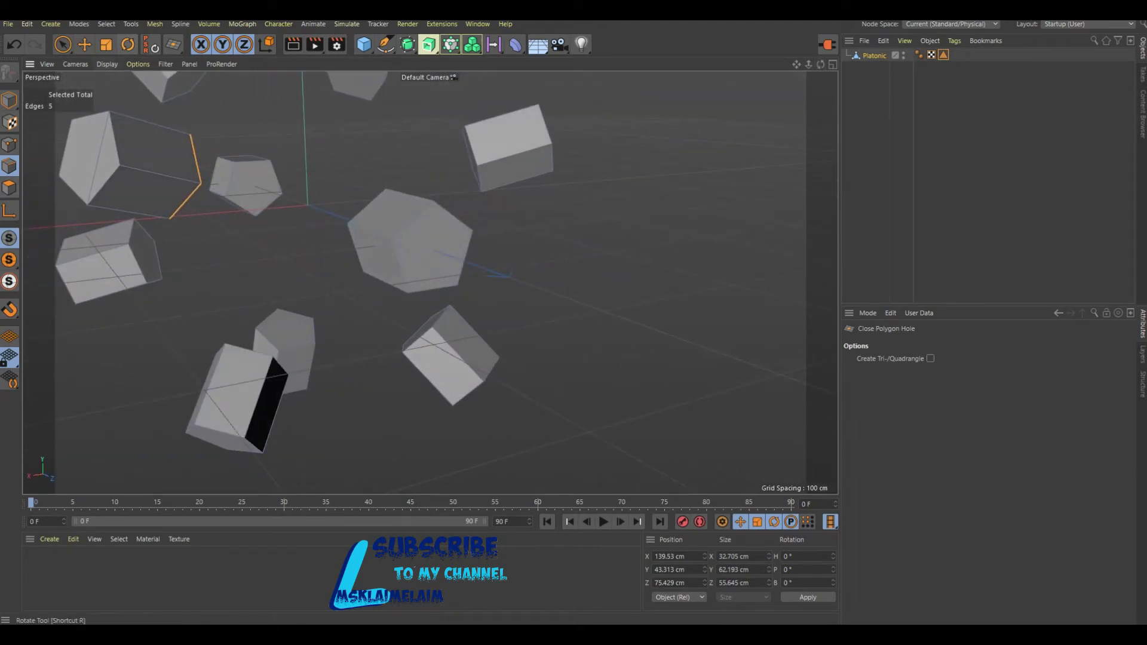
{"action": "left_click", "coordinate": [9, 187]}
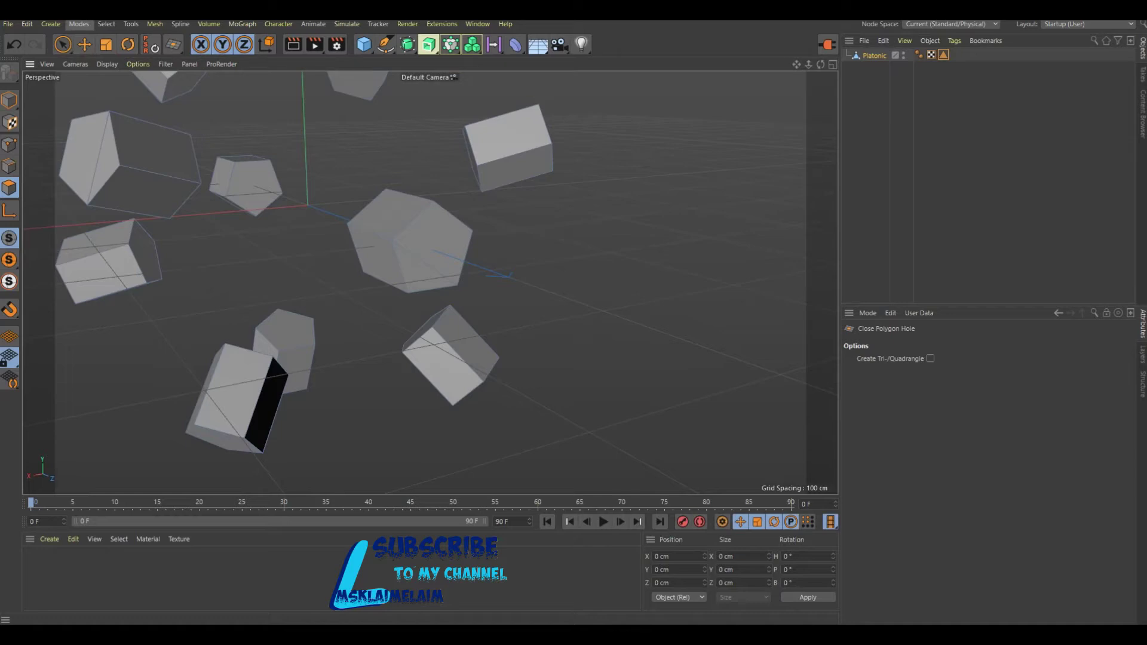
- Try Loop Selection on the upper-right cube, clear it, and reframe all prisms with loop selection (UL)
{"action": "left_click", "coordinate": [106, 24]}
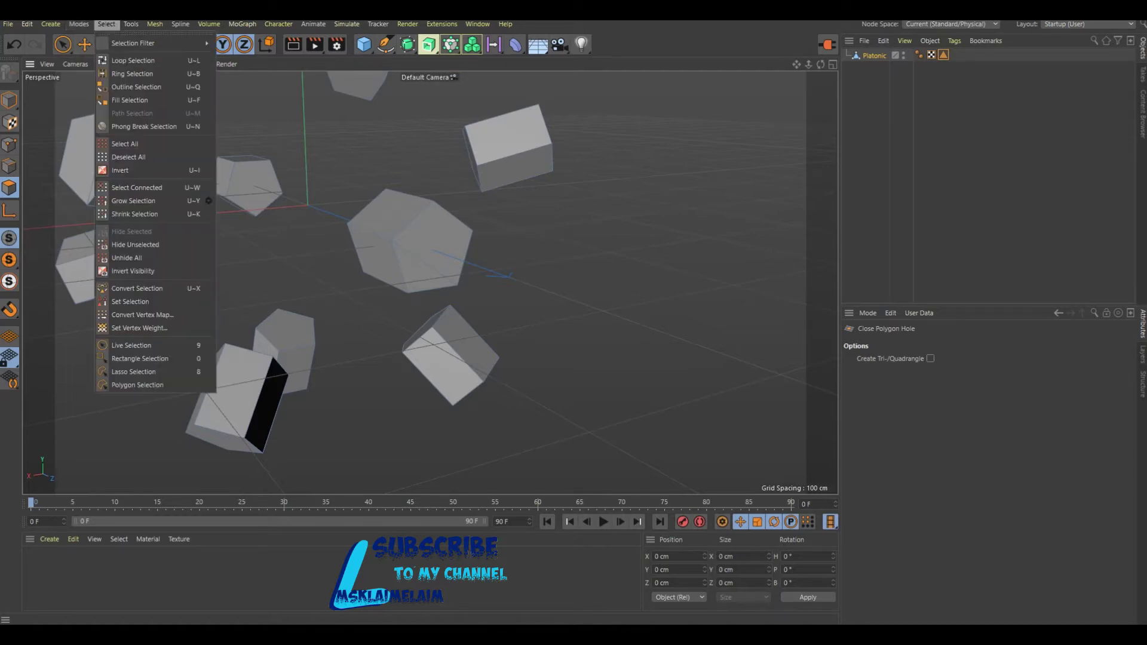
{"action": "left_click", "coordinate": [125, 61]}
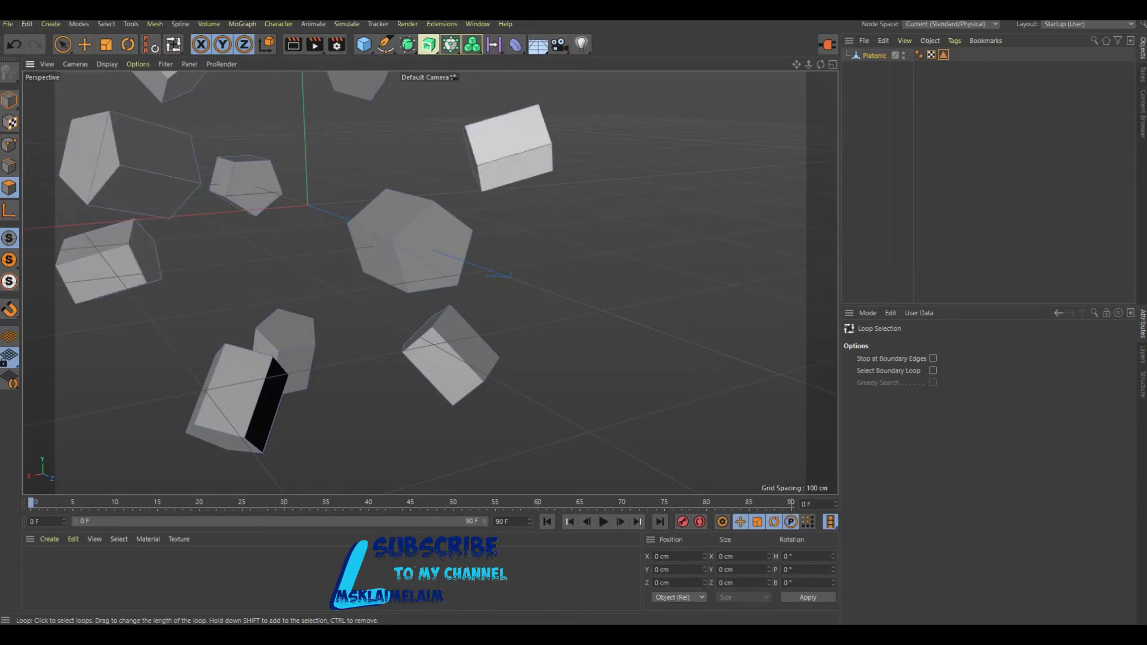
{"action": "left_click", "coordinate": [511, 161]}
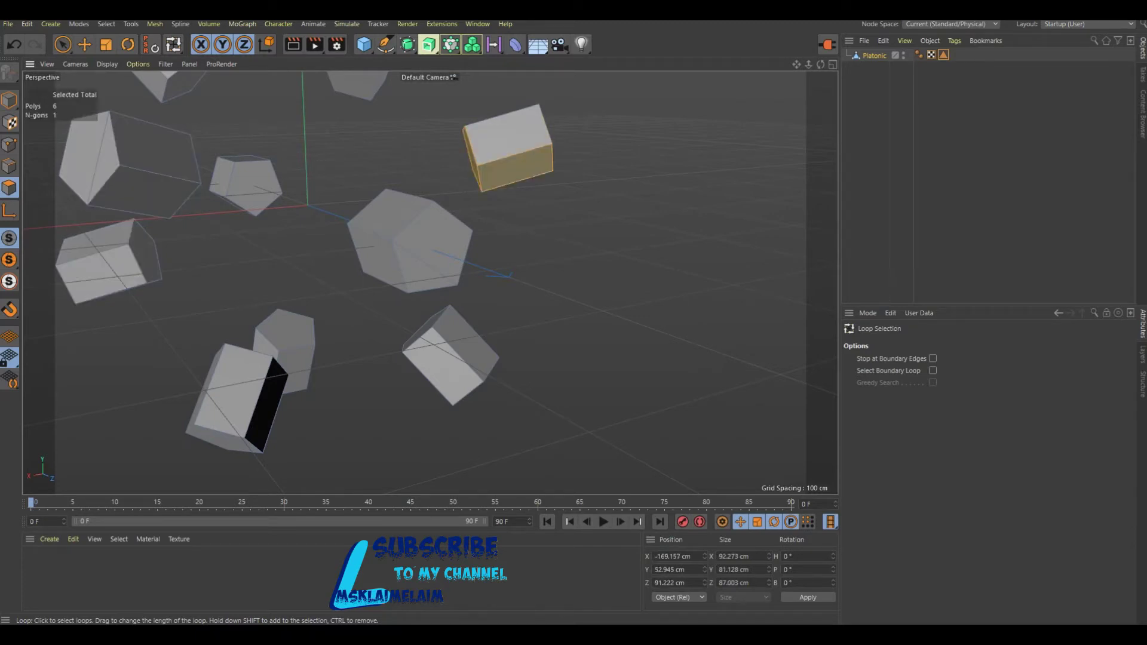
{"action": "key", "text": "ctrl+shift+a"}
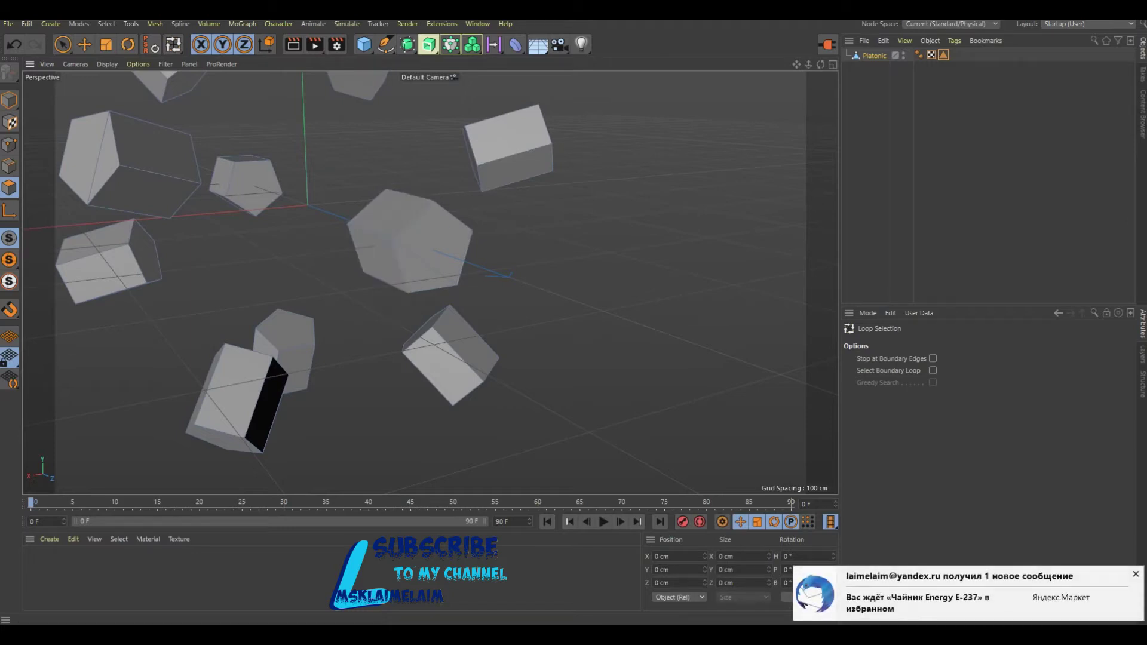
{"action": "left_click", "coordinate": [1136, 574]}
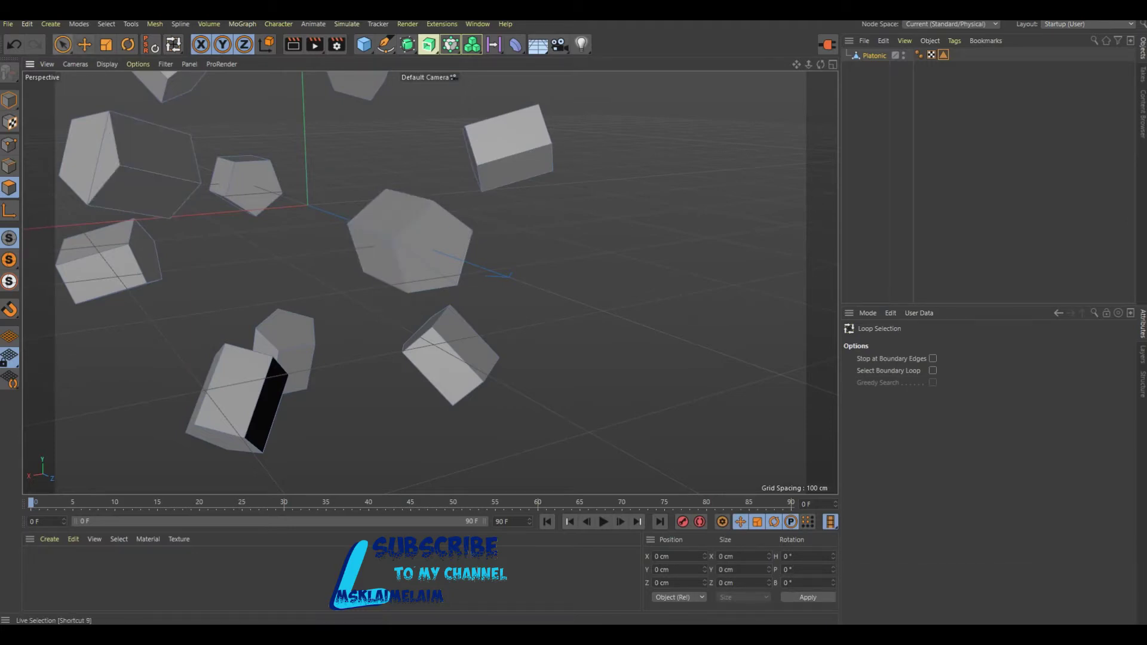
{"action": "left_click", "coordinate": [63, 44]}
{"action": "left_click_drag", "start_coordinate": [821, 63], "coordinate": [562, 159]}
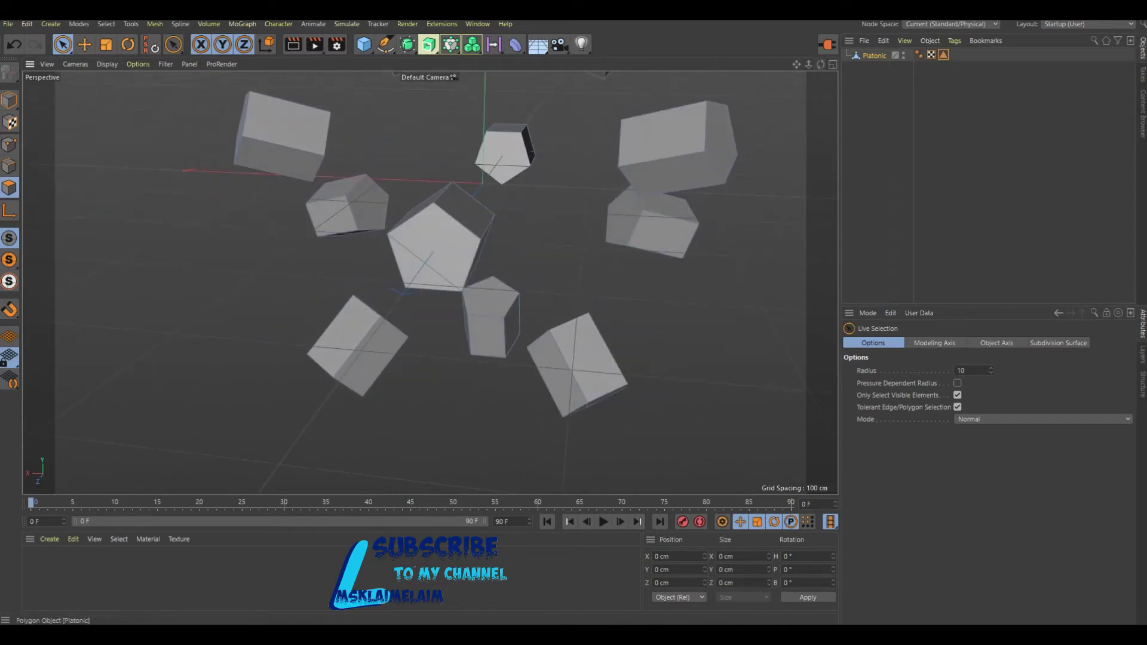
{"action": "key", "text": "u"}
{"action": "key", "text": "l"}
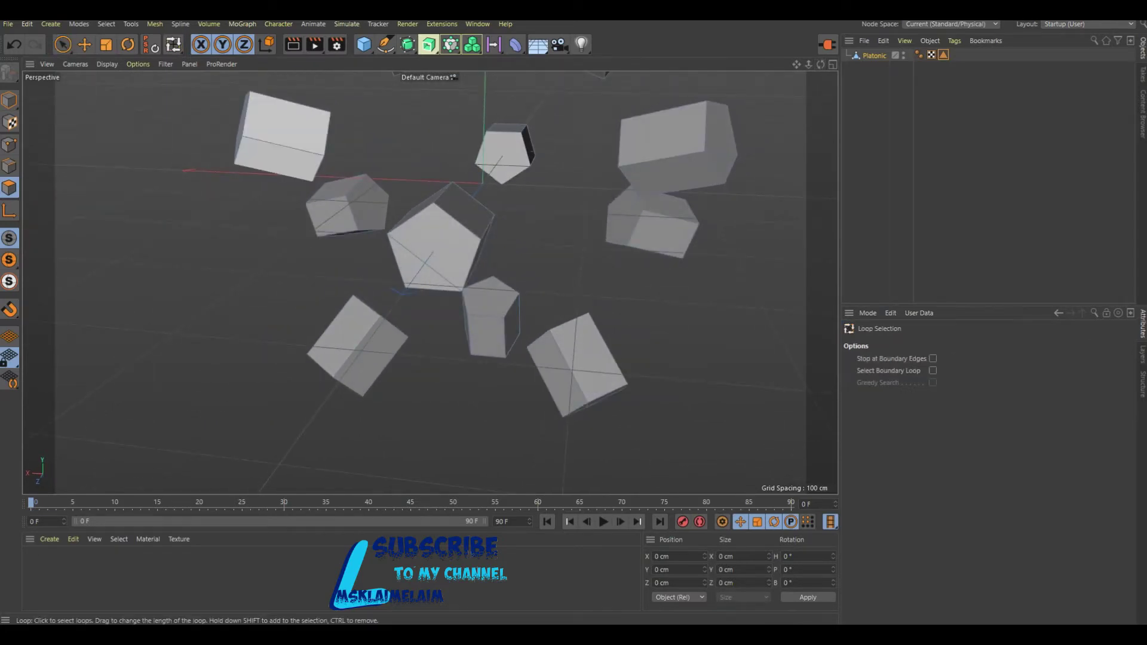
- Select side loops of the boxes, polyhedron and pentagonal prisms around the lower and outer ring
{"action": "left_click", "coordinate": [281, 138]}
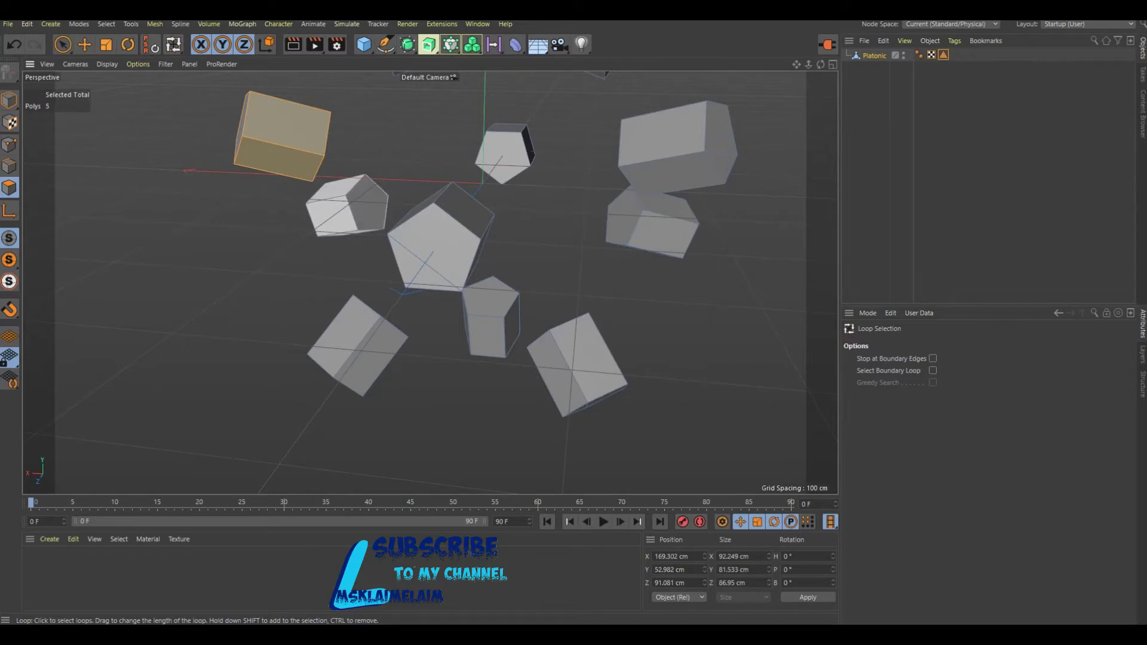
{"action": "left_click", "coordinate": [346, 207], "text": "shift"}
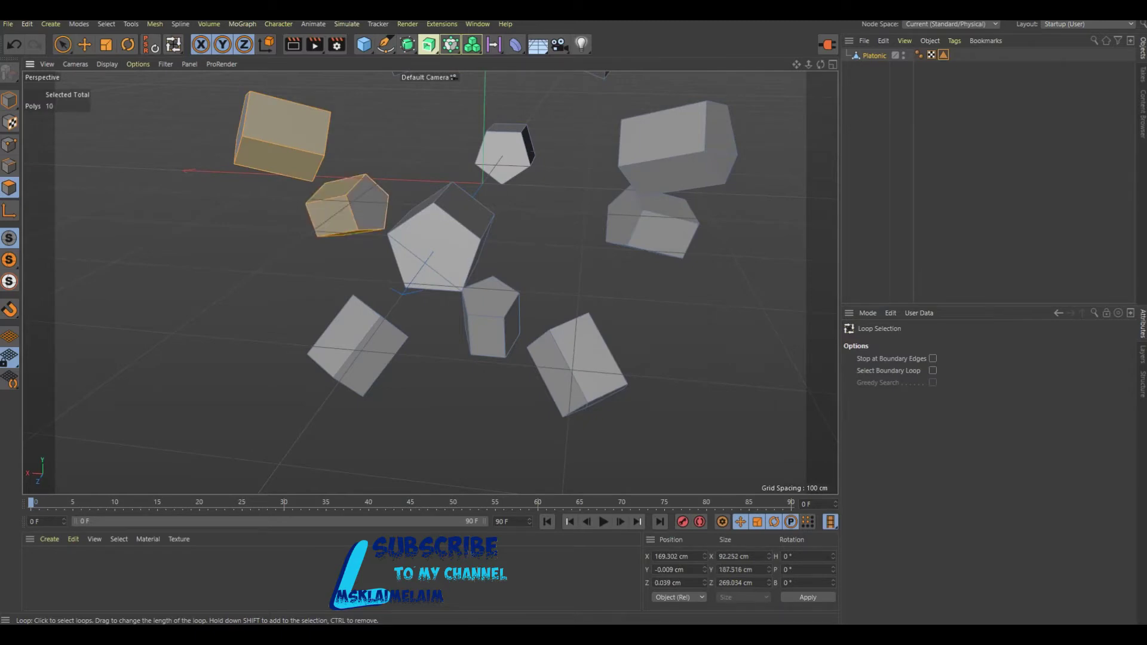
{"action": "left_click", "coordinate": [439, 239], "text": "shift"}
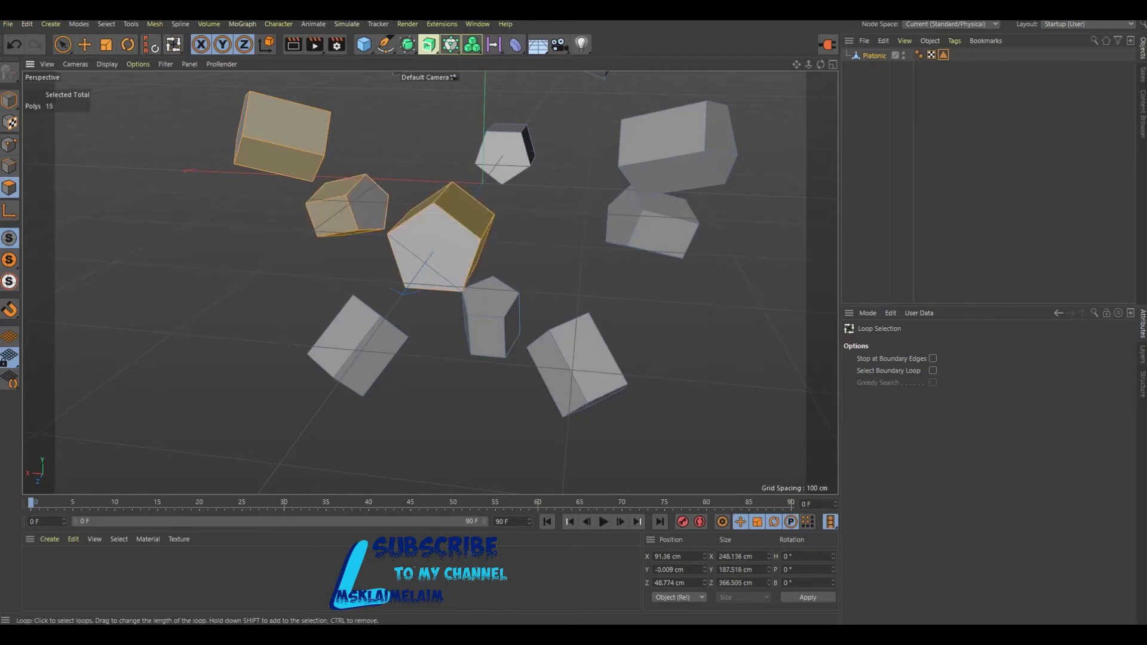
{"action": "left_click", "coordinate": [357, 346], "text": "shift"}
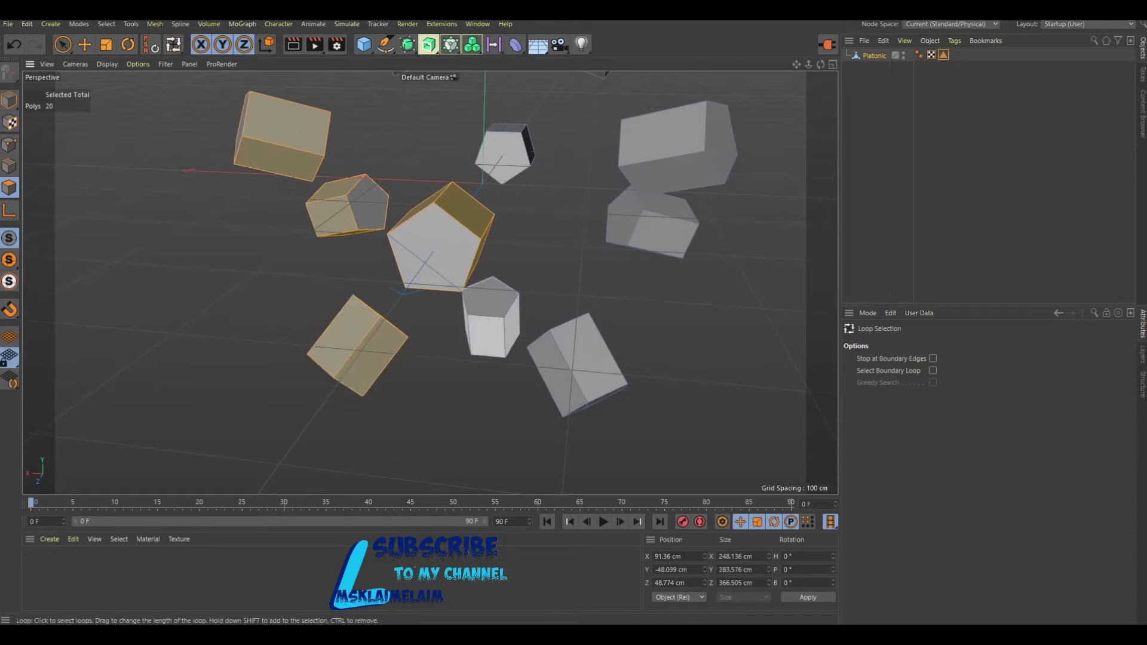
{"action": "left_click", "coordinate": [490, 322], "text": "shift"}
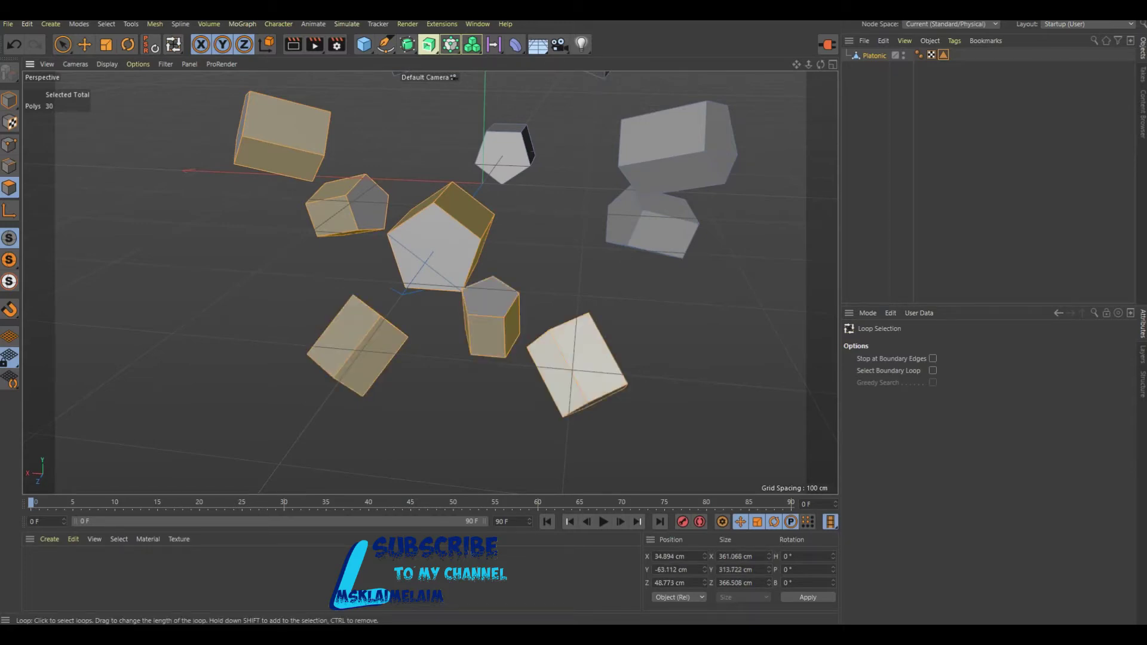
{"action": "left_click", "coordinate": [576, 365], "text": "shift"}
{"action": "left_click", "coordinate": [652, 224], "text": "shift"}
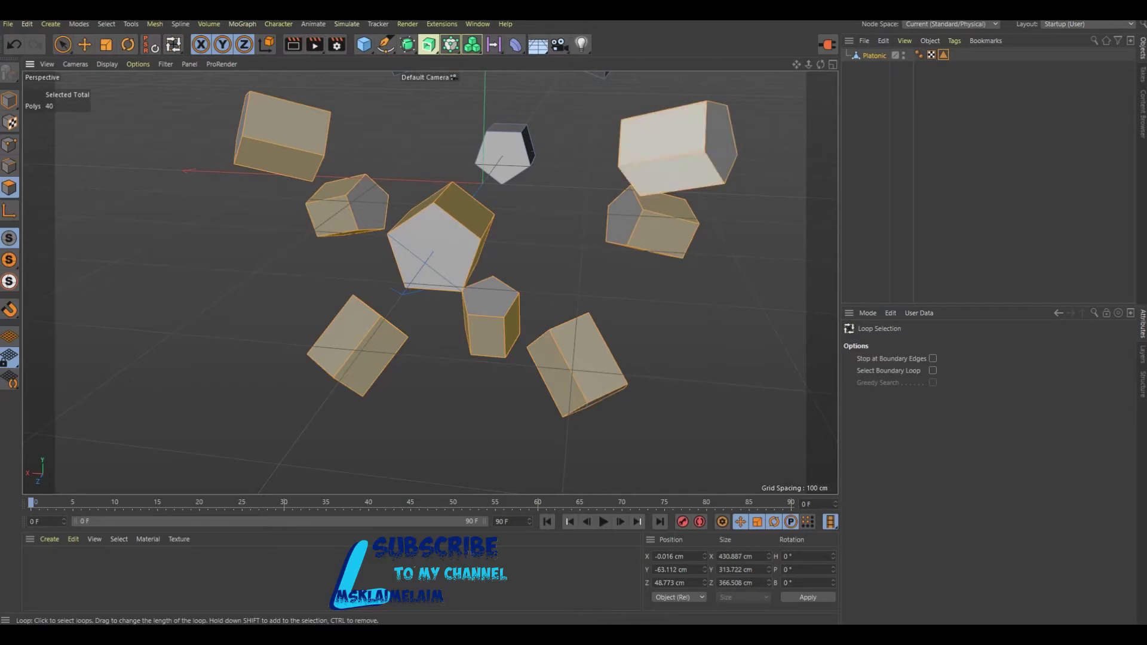
{"action": "left_click", "coordinate": [675, 147], "text": "shift"}
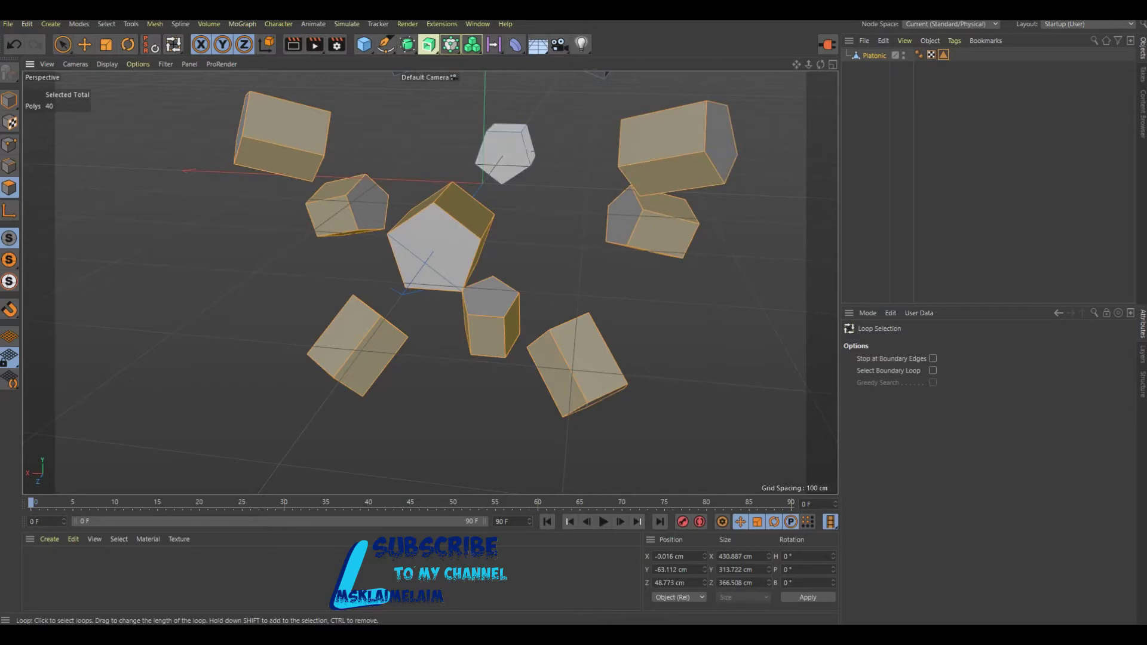
{"action": "left_click", "coordinate": [504, 150], "text": "shift"}
- Add the upper-right box, central pentagonal prism and upper-left box loops, reaching 60 polygons
{"action": "left_click_drag", "start_coordinate": [796, 64], "coordinate": [800, 180]}
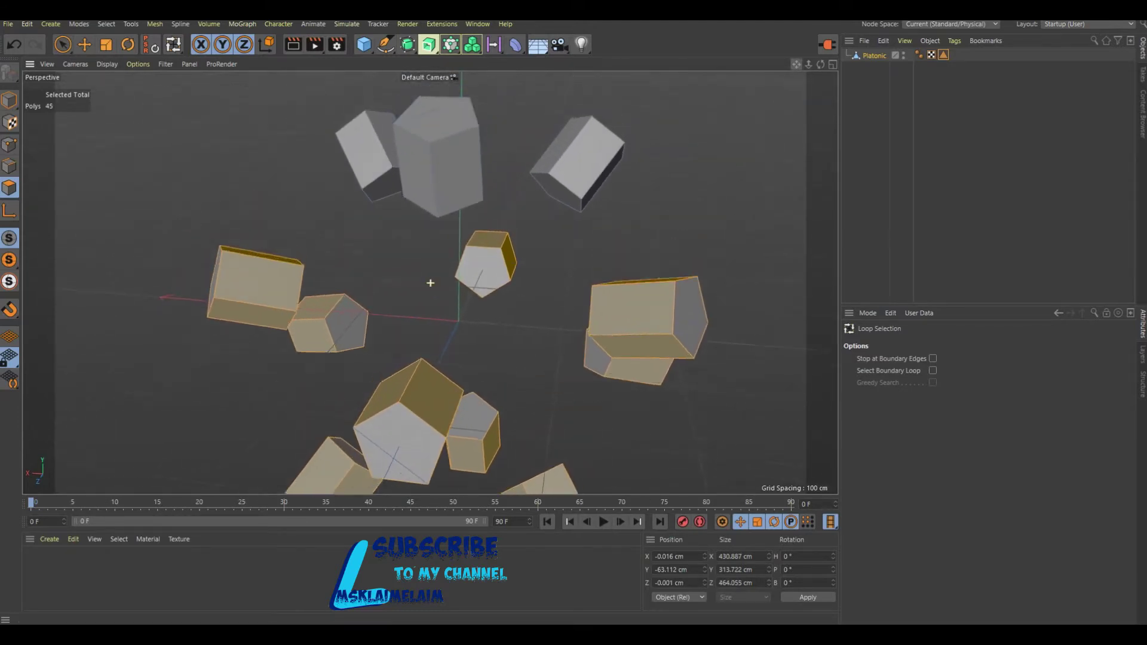
{"action": "middle_click_drag", "start_coordinate": [431, 283], "coordinate": [430, 328], "text": "alt"}
{"action": "left_click", "coordinate": [577, 200], "text": "shift"}
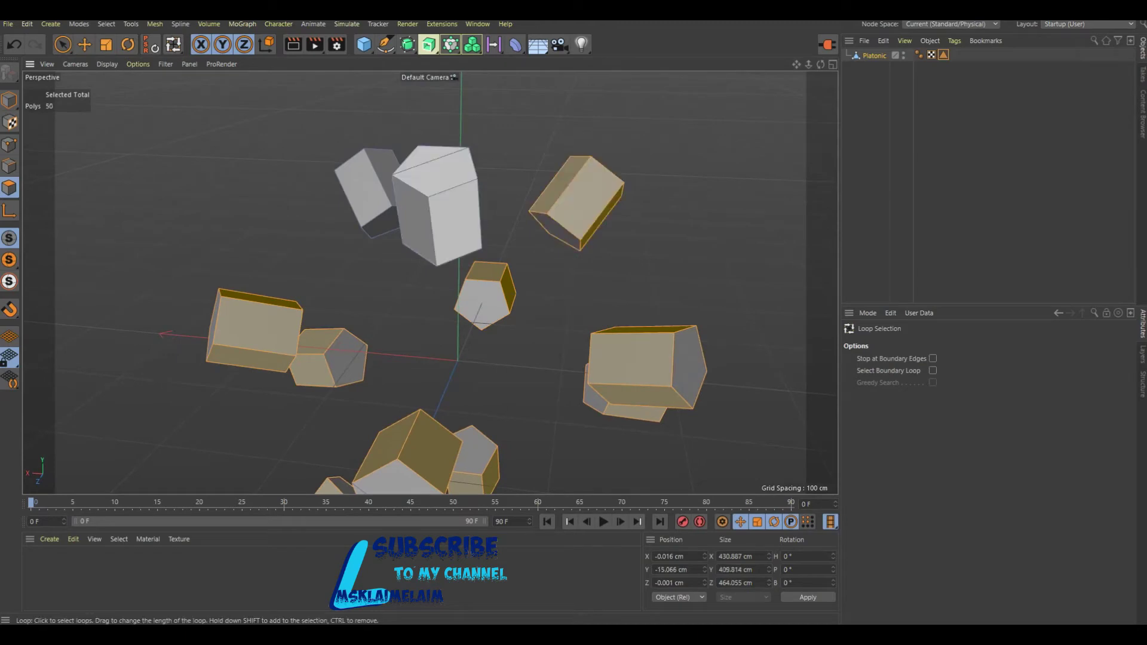
{"action": "left_click", "coordinate": [436, 215], "text": "shift"}
{"action": "left_click", "coordinate": [366, 185], "text": "shift"}
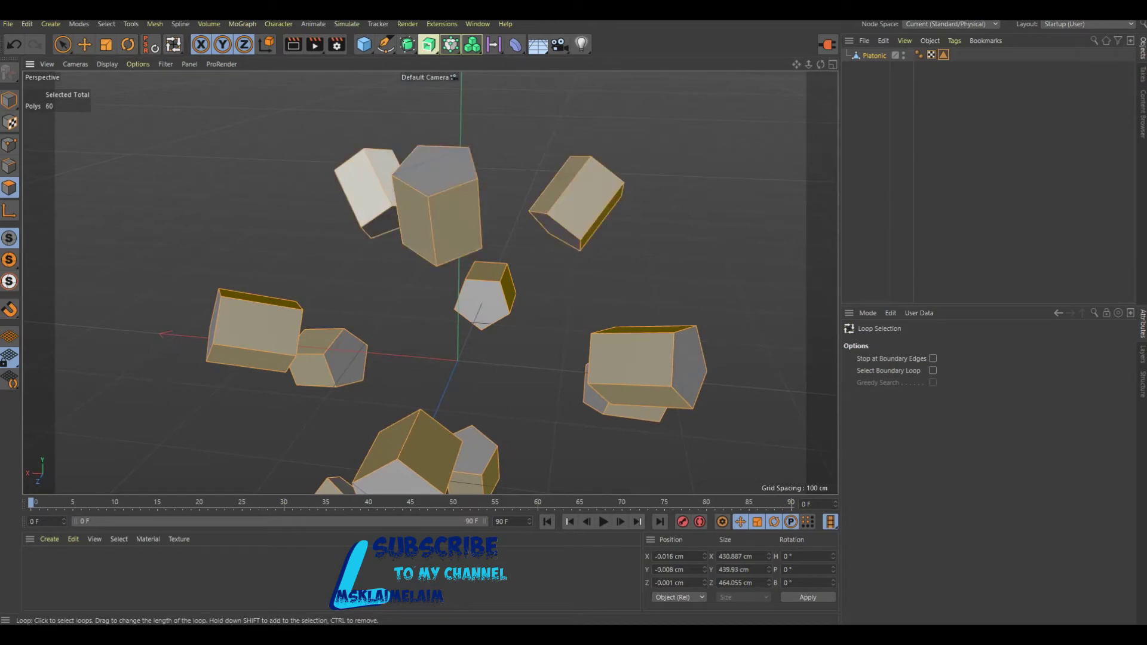
{"action": "right_click", "coordinate": [367, 185]}
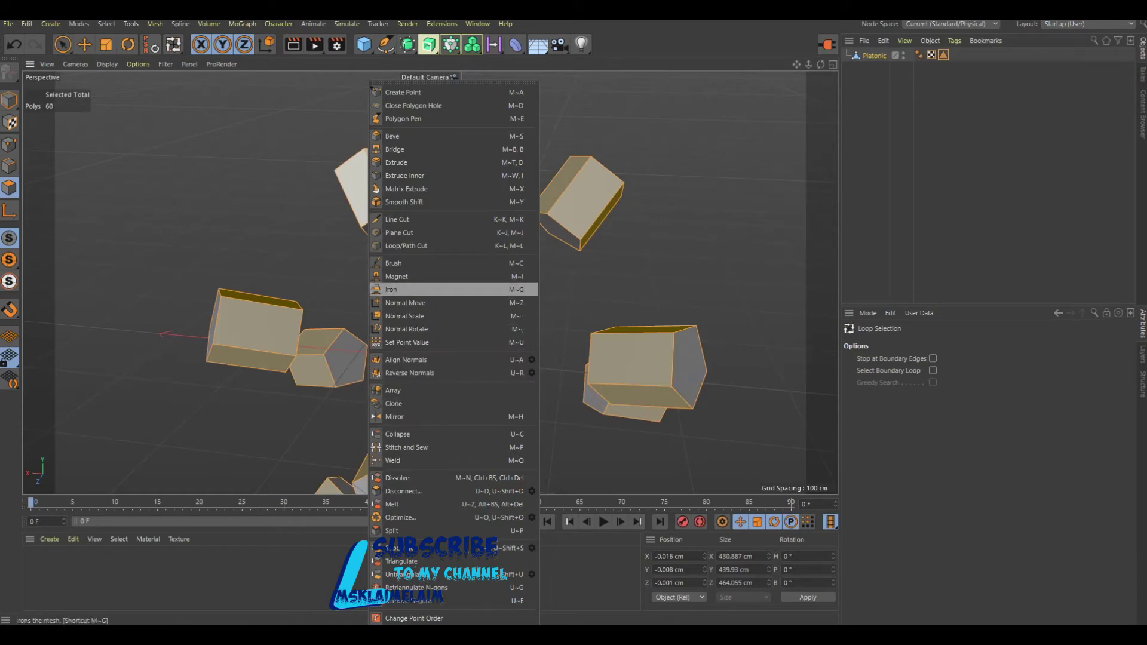
- Start a Matrix Extrude on the side polygons with scale 100 / 100 / 100 %
{"action": "left_click", "coordinate": [406, 189]}
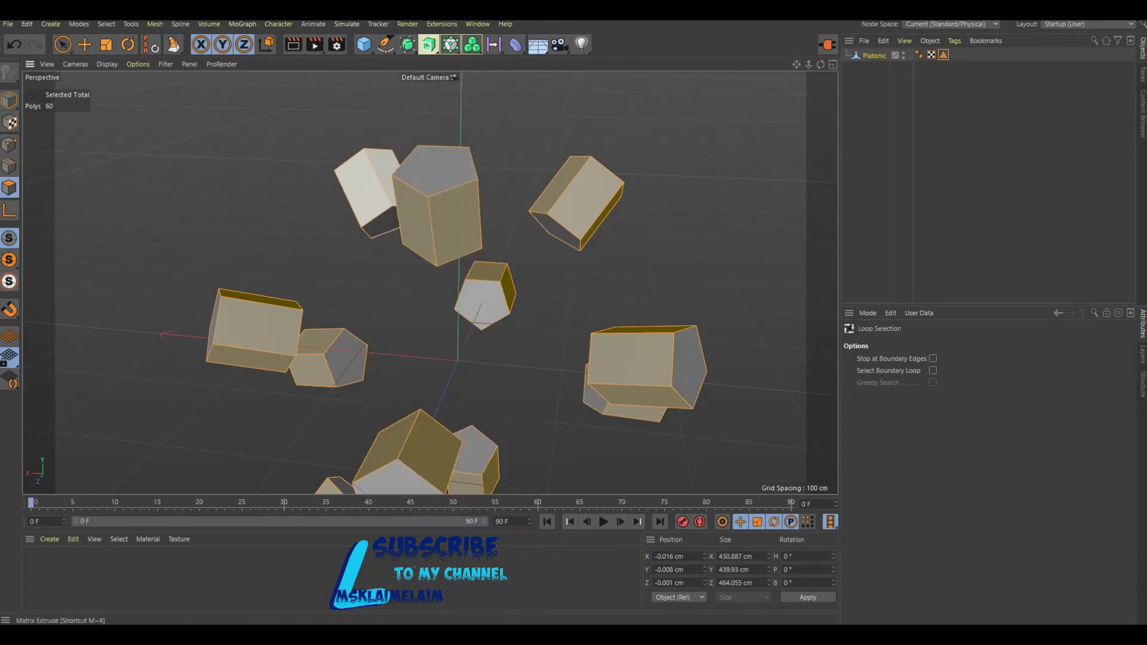
{"action": "type", "text": "100"}
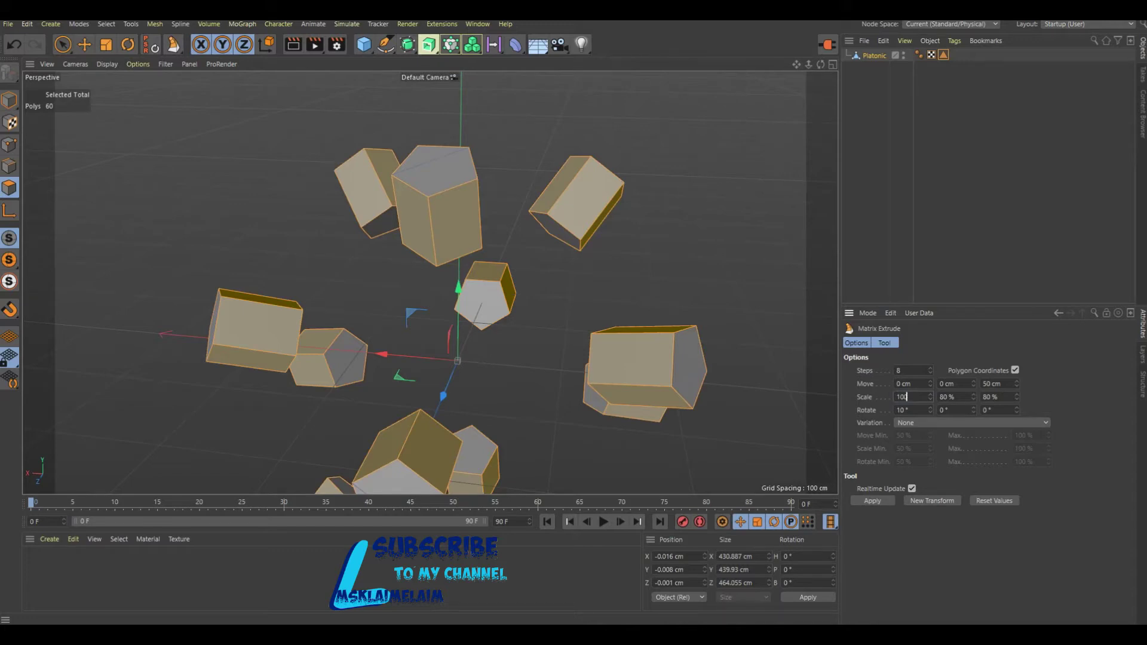
{"action": "key", "text": "Tab"}
{"action": "type", "text": "100"}
{"action": "key", "text": "Return"}
{"action": "key", "text": "Tab"}
{"action": "type", "text": "100"}
{"action": "key", "text": "Return"}
- Set Move Z 19 cm, 4 steps and rotation 16°, 21°, 6°, then apply the extrude
{"action": "type", "text": "19"}
{"action": "key", "text": "Tab"}
{"action": "type", "text": "4"}
{"action": "key", "text": "Return"}
{"action": "double_click", "coordinate": [899, 410]}
{"action": "type", "text": "10"}
{"action": "key", "text": "Tab"}
{"action": "type", "text": "21"}
{"action": "key", "text": "Tab"}
{"action": "type", "text": "6"}
{"action": "left_click", "coordinate": [873, 501]}
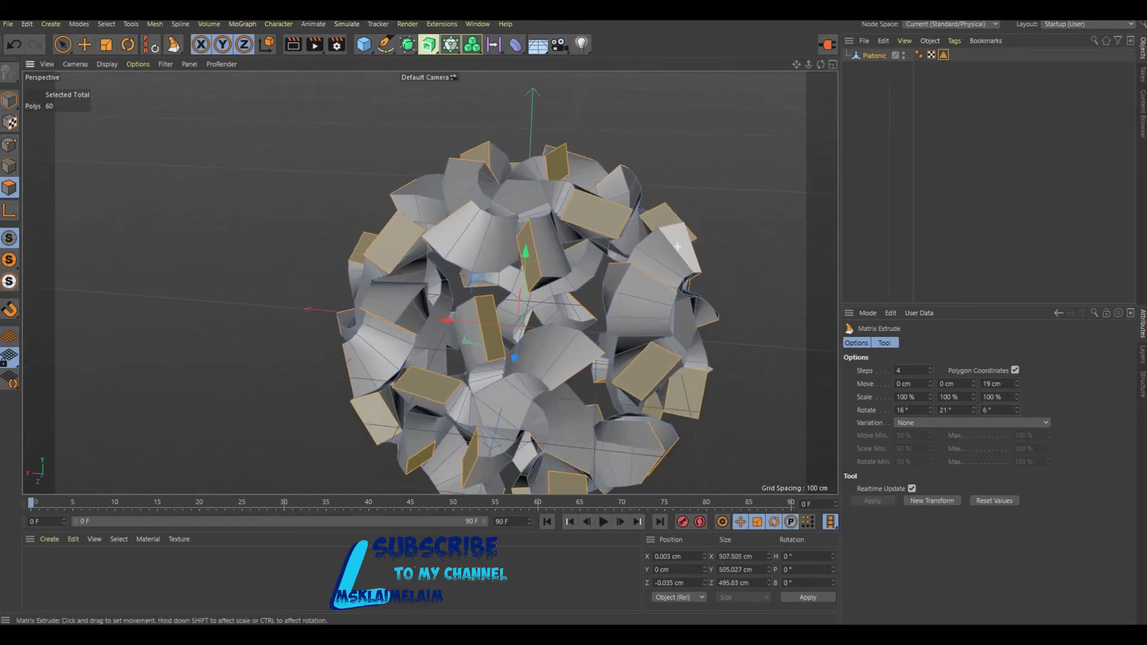
{"action": "scroll", "coordinate": [677, 246], "scroll_direction": "down", "scroll_amount": 2}
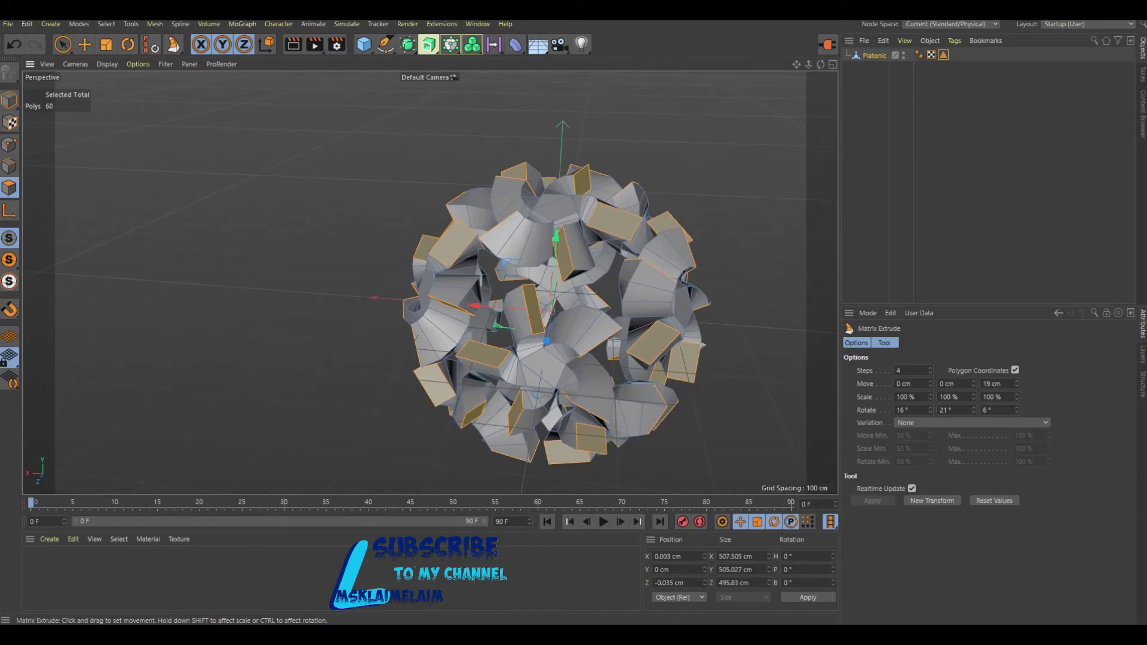
{"action": "left_click_drag", "start_coordinate": [478, 287], "coordinate": [430, 283], "text": "alt"}
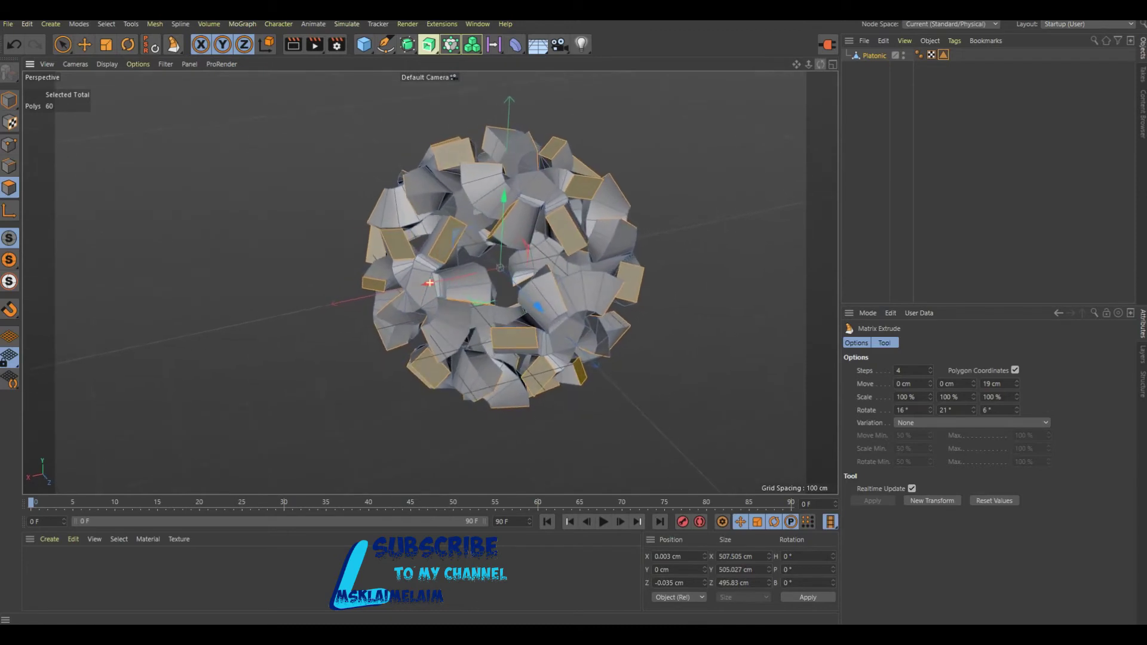
{"action": "left_click_drag", "start_coordinate": [430, 283], "coordinate": [429, 282], "text": "alt"}
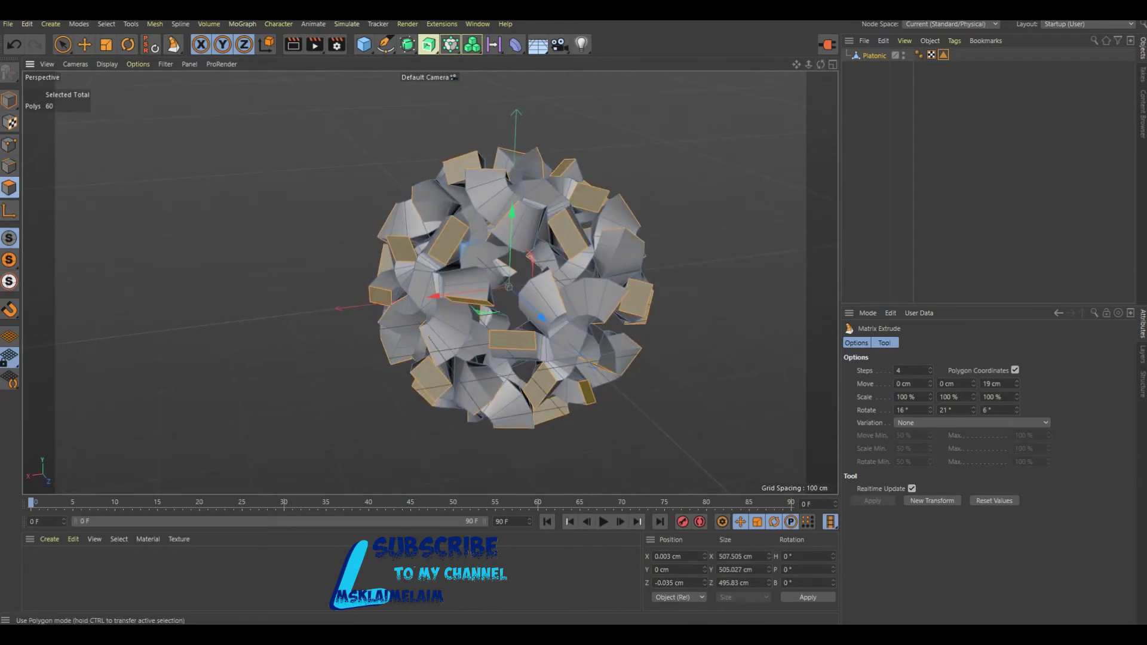
{"action": "left_click", "coordinate": [9, 166]}
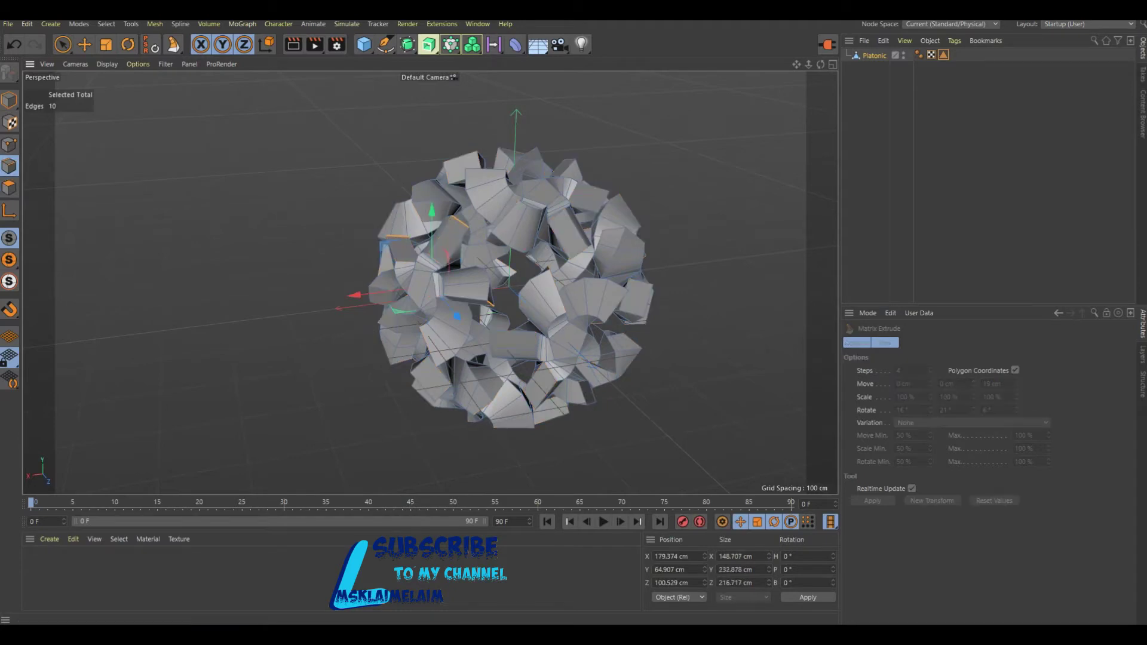
{"action": "left_click", "coordinate": [9, 187]}
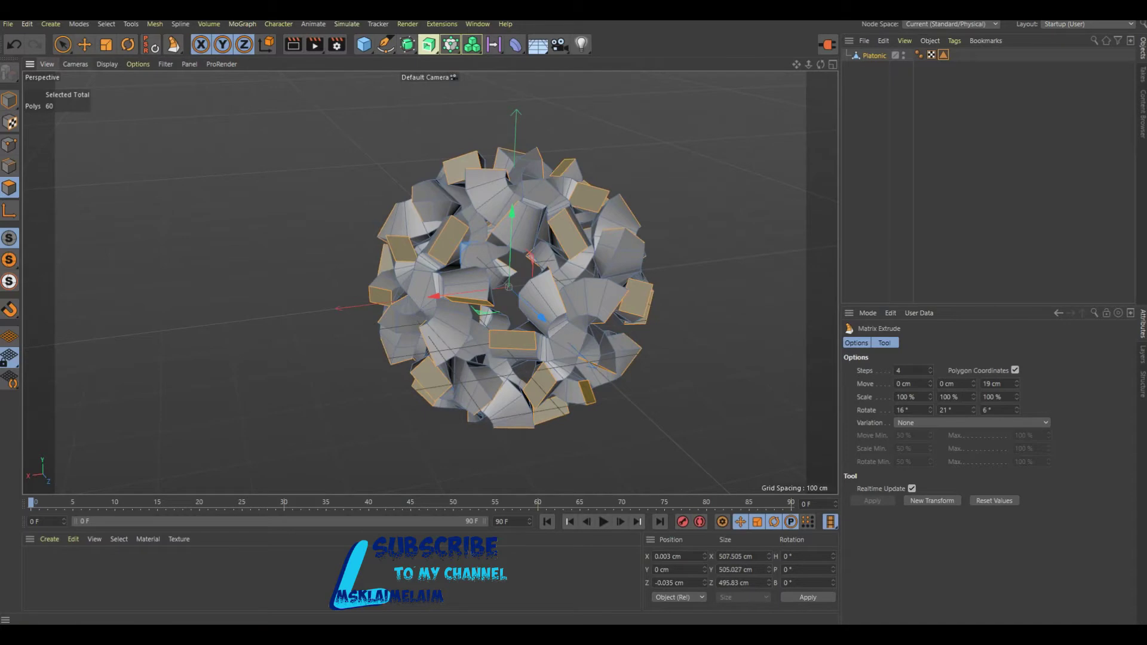
{"action": "left_click", "coordinate": [62, 44]}
{"action": "right_click", "coordinate": [443, 239]}
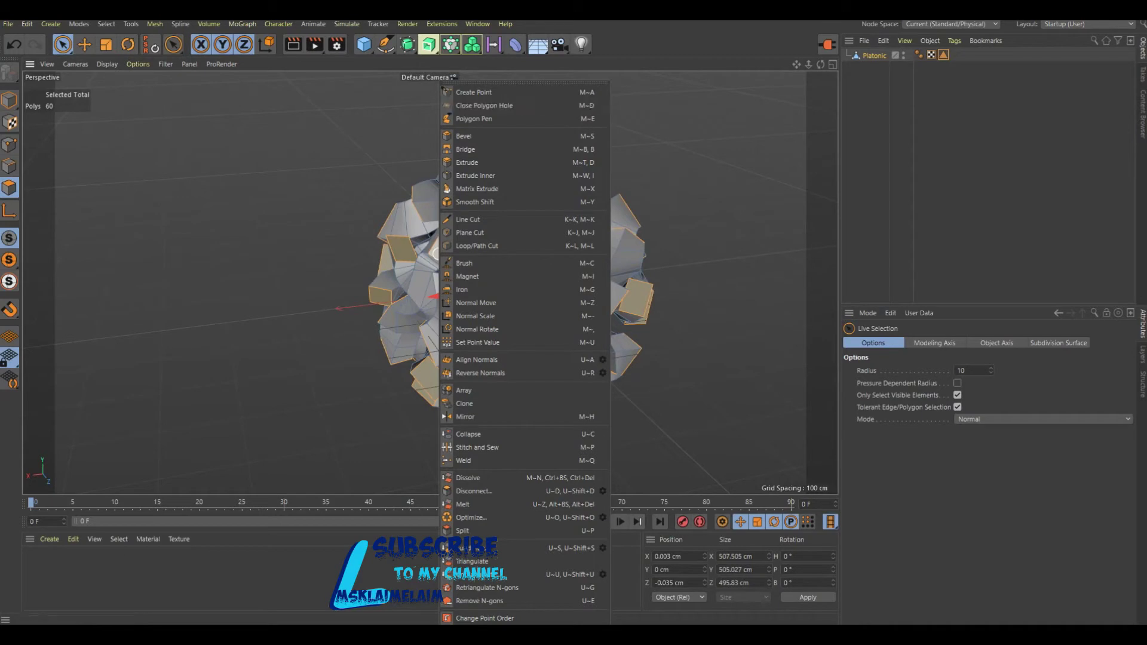
- Pick Bridge from the M mesh menu and bridge a lower tan end face to an upper one
{"action": "key", "text": "Escape"}
{"action": "scroll", "coordinate": [480, 284], "scroll_direction": "up", "scroll_amount": 3}
{"action": "scroll", "coordinate": [479, 284], "scroll_direction": "up", "scroll_amount": 3}
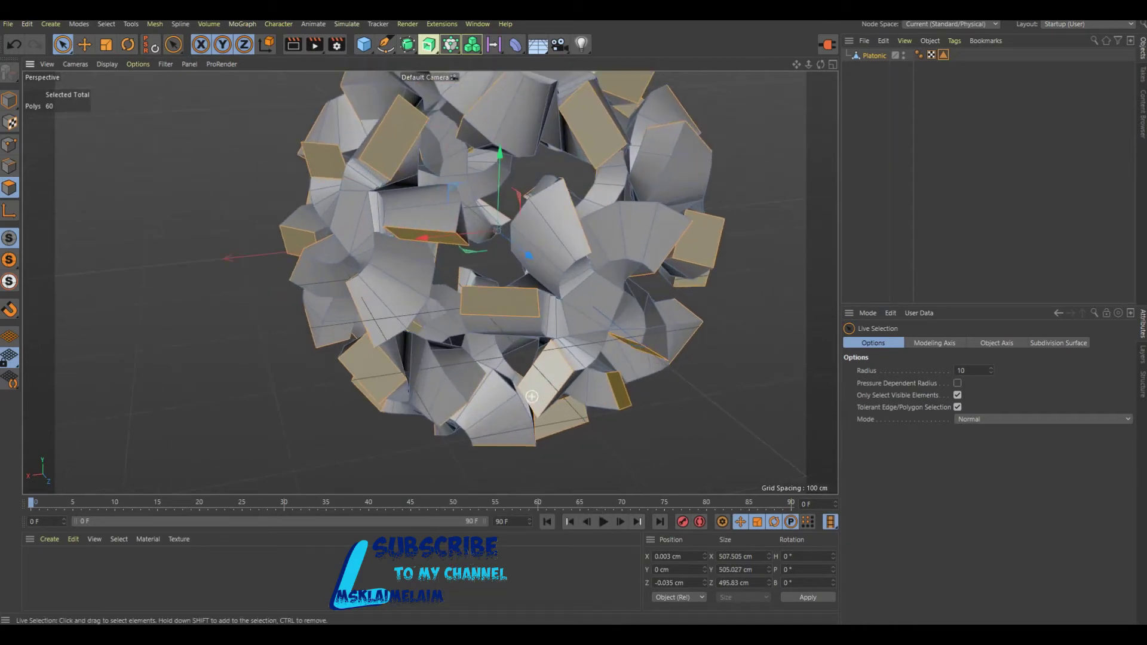
{"action": "key", "text": "m"}
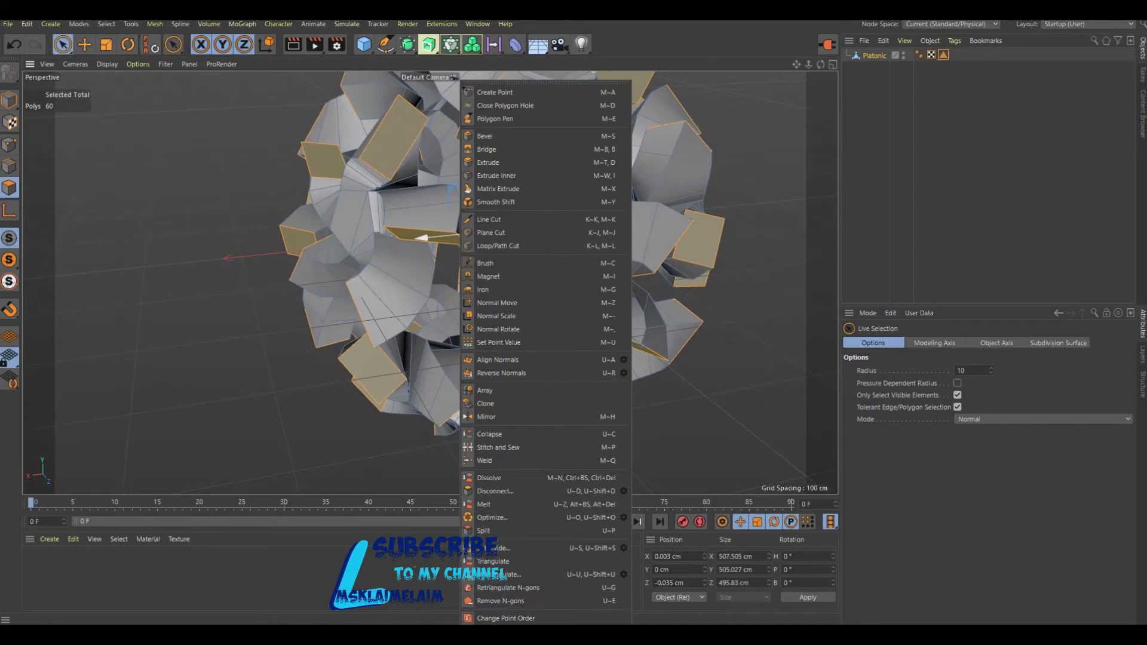
{"action": "key", "text": "Escape"}
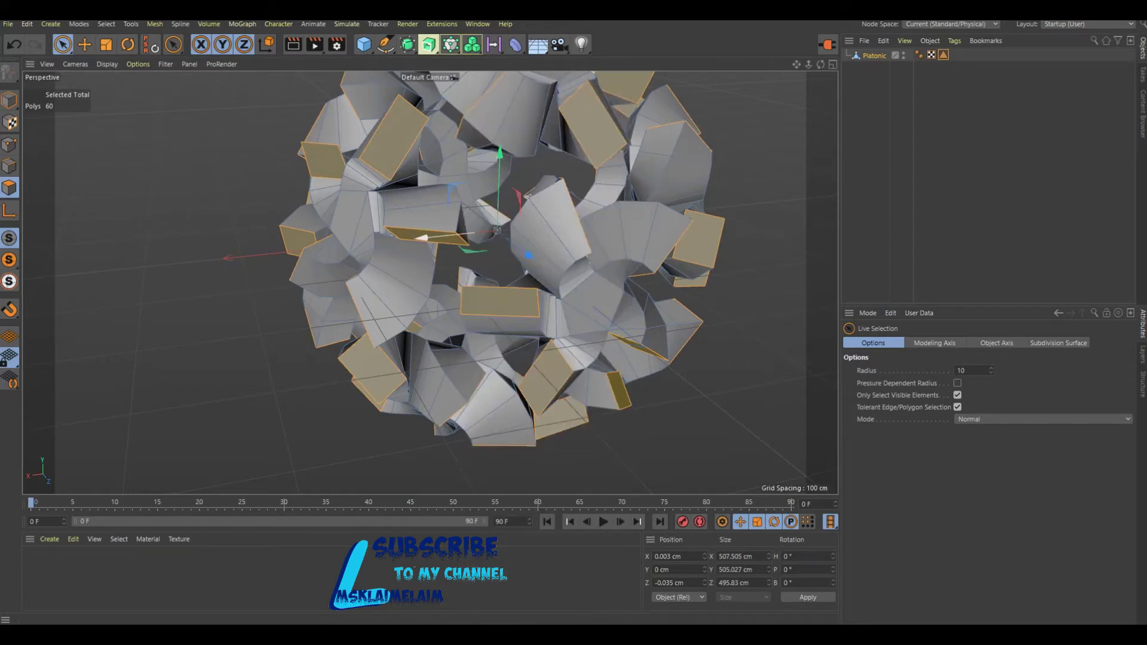
{"action": "key", "text": "m"}
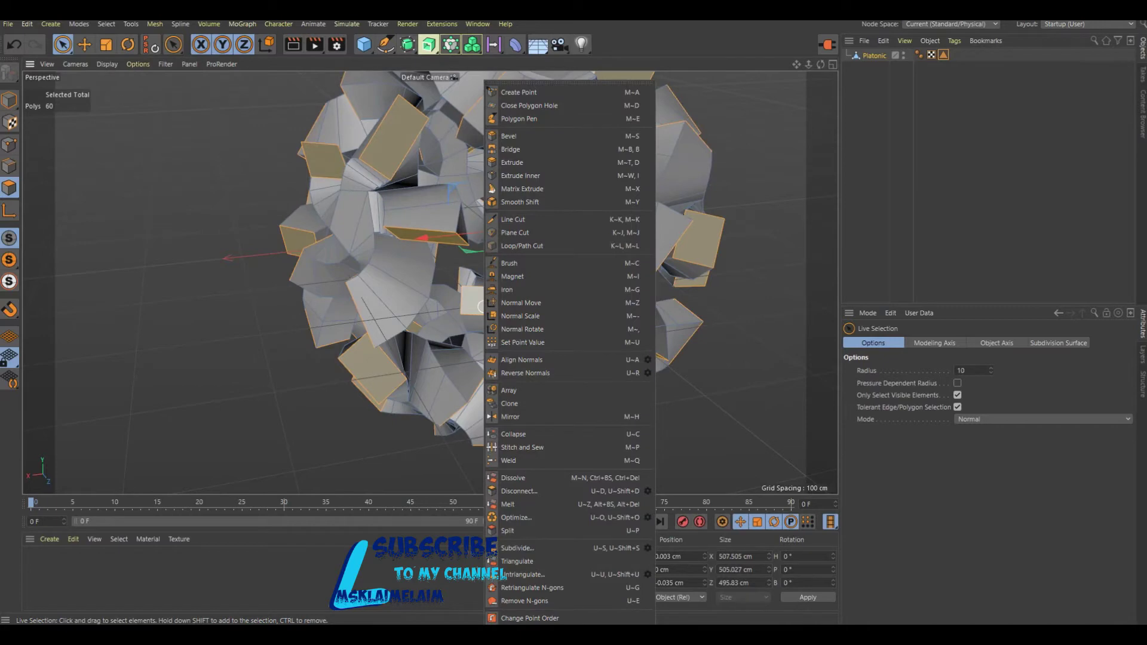
{"action": "left_click", "coordinate": [512, 150]}
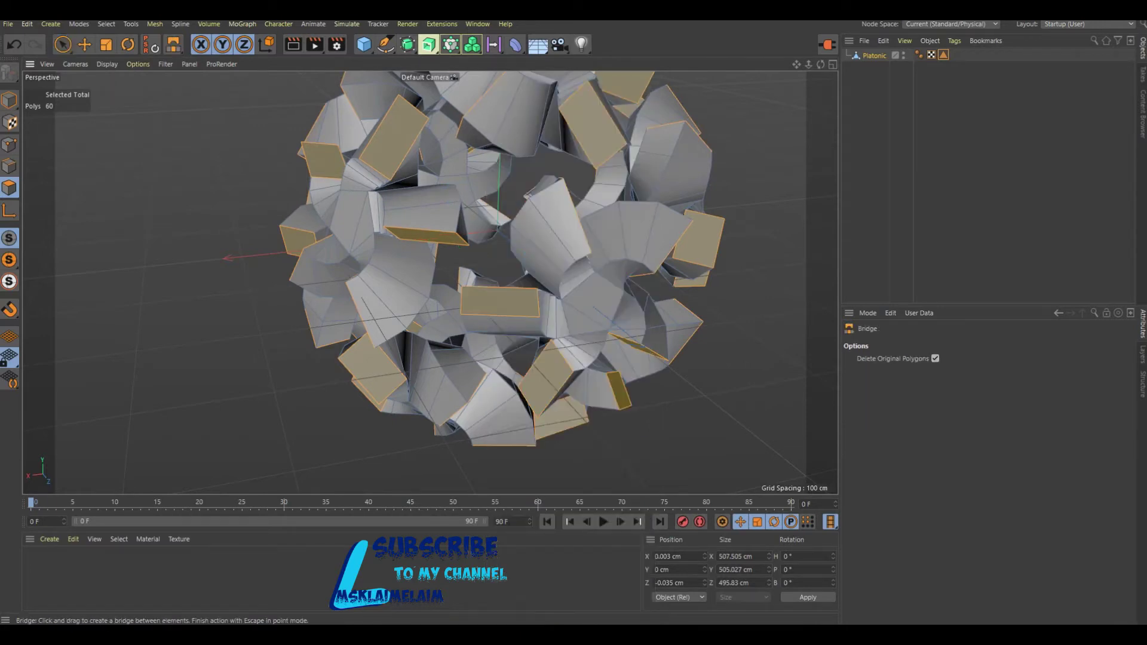
{"action": "left_click_drag", "start_coordinate": [500, 301], "coordinate": [426, 235]}
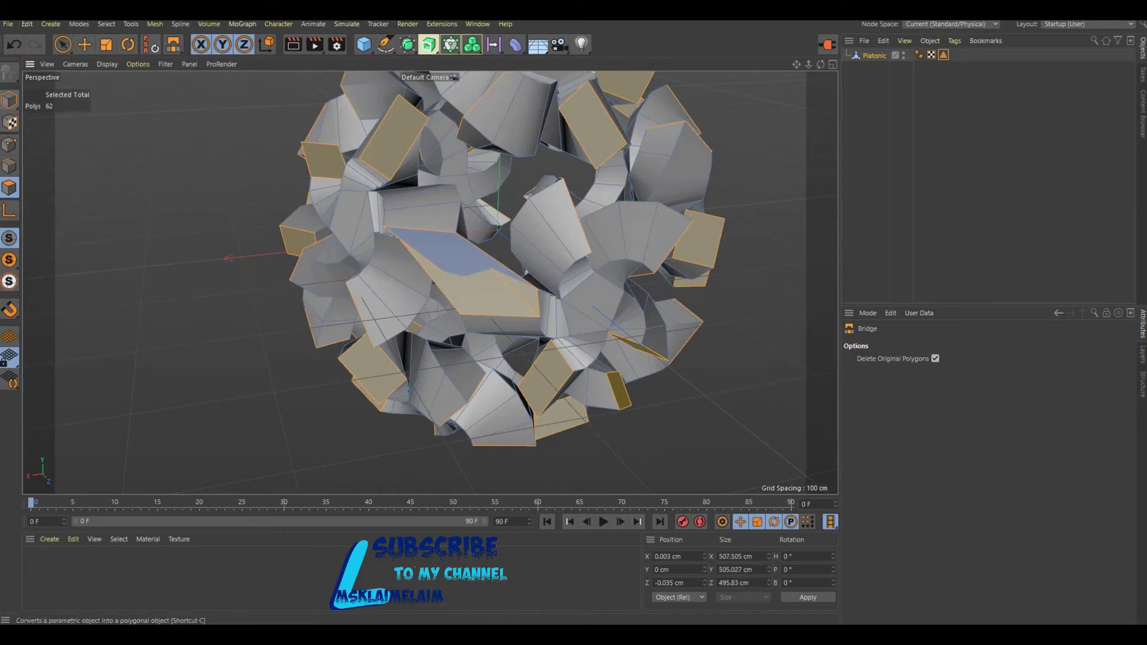
- Undo the first bridge, then bridge four pairs of tan end faces, reaching 68 polygons
{"action": "left_click", "coordinate": [14, 45]}
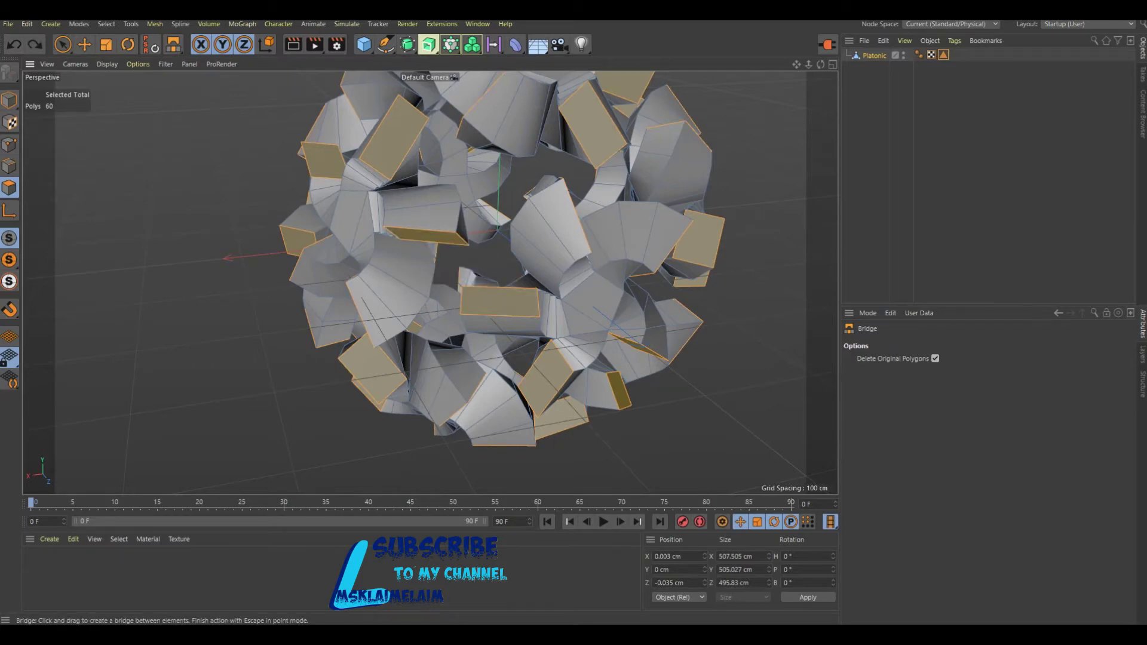
{"action": "left_click_drag", "start_coordinate": [821, 64], "coordinate": [747, 67]}
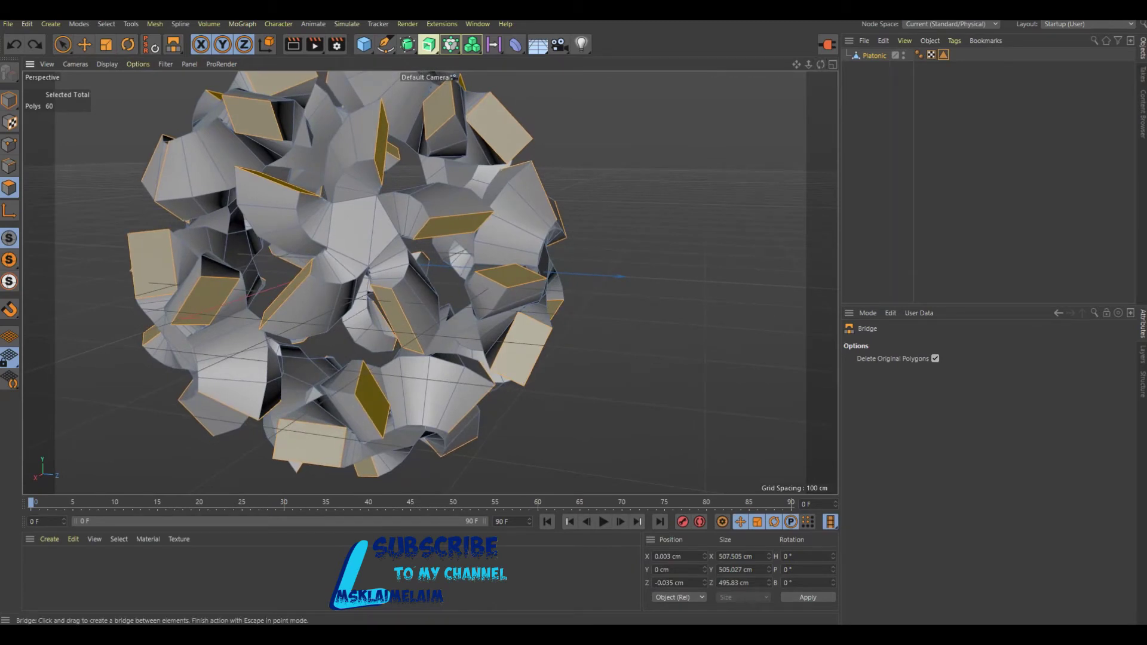
{"action": "left_click_drag", "start_coordinate": [454, 224], "coordinate": [511, 274]}
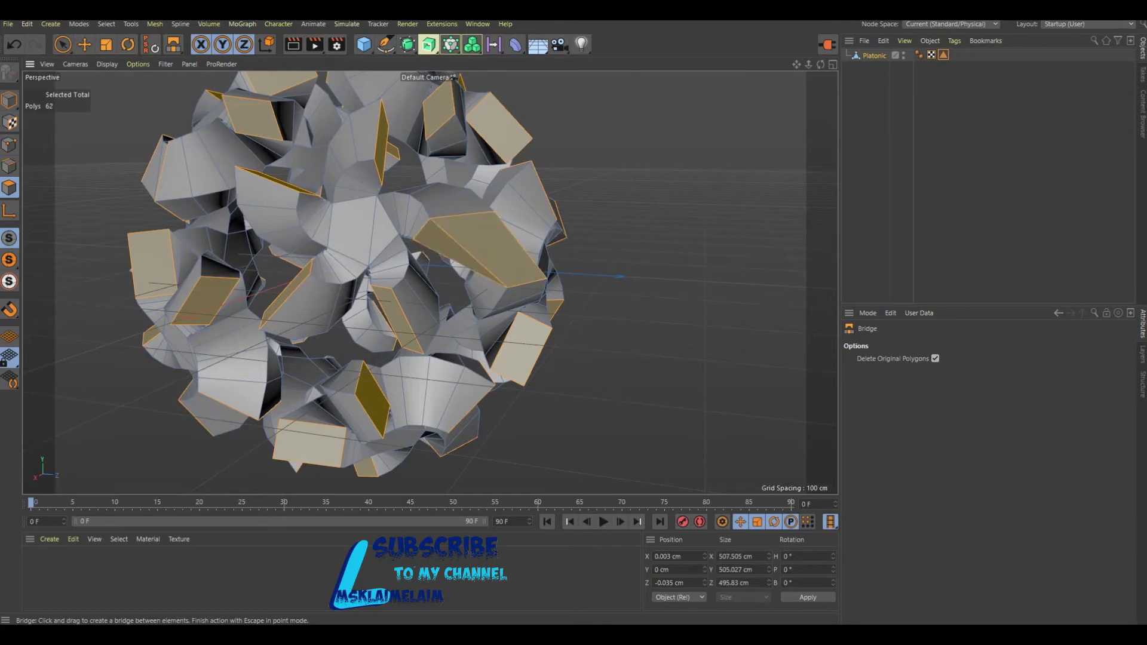
{"action": "left_click_drag", "start_coordinate": [425, 357], "coordinate": [392, 424]}
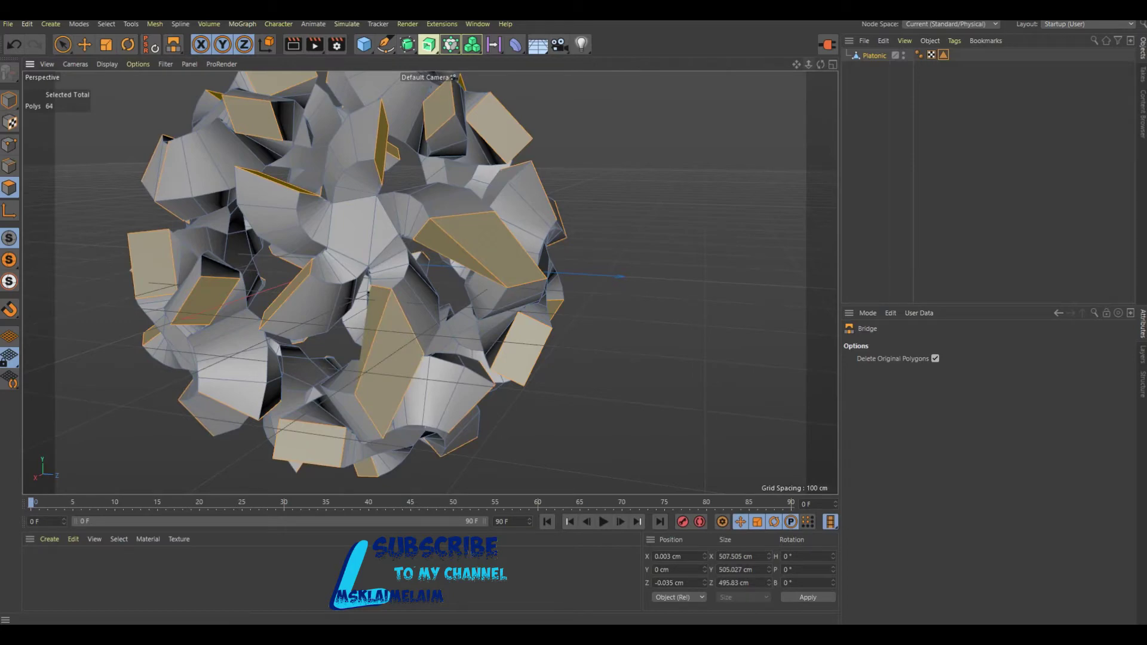
{"action": "left_click_drag", "start_coordinate": [820, 64], "coordinate": [705, 108]}
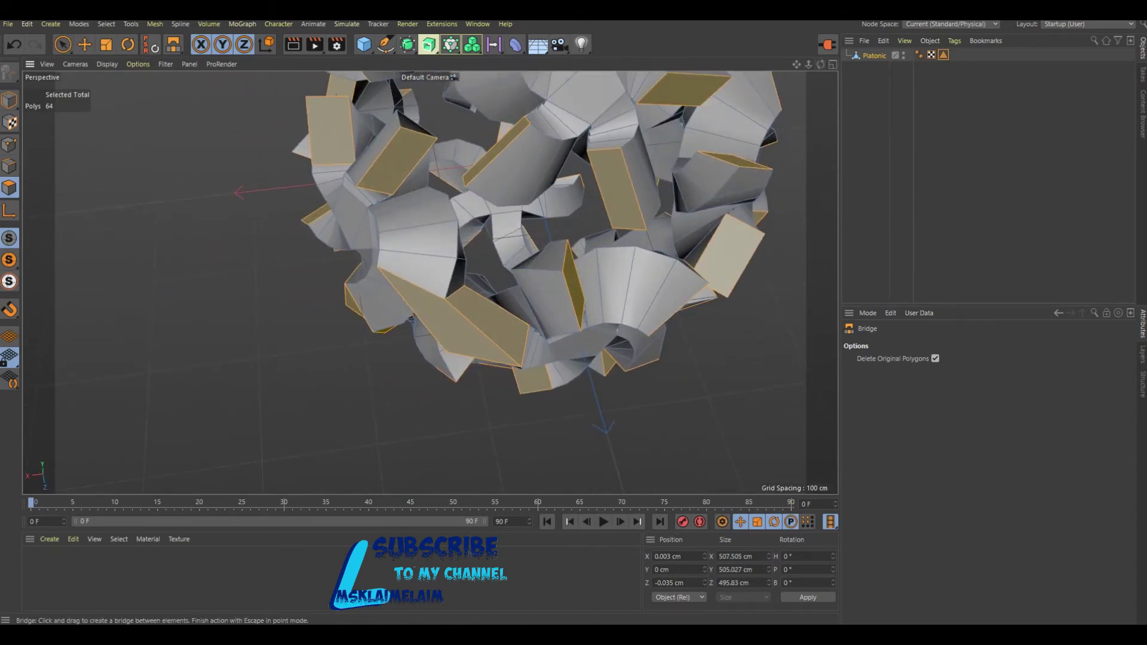
{"action": "left_click_drag", "start_coordinate": [398, 160], "coordinate": [496, 153]}
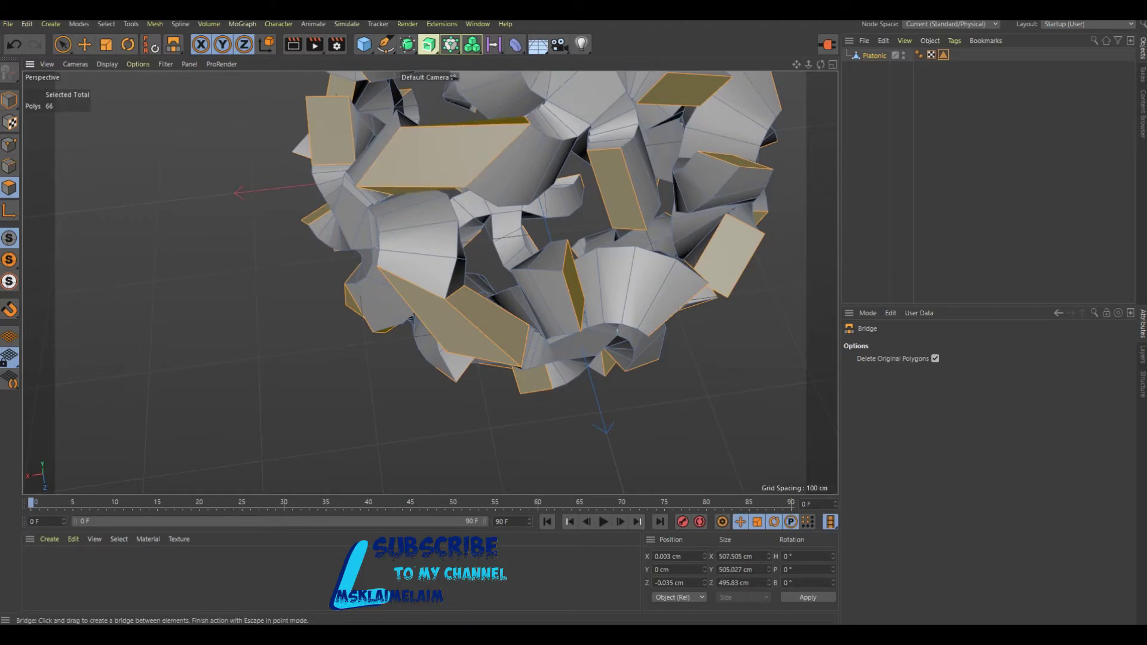
{"action": "mouse_move", "coordinate": [820, 64]}
{"action": "left_mouse_down"}
{"action": "mouse_move", "coordinate": [429, 282]}
{"action": "mouse_move", "coordinate": [821, 64]}
{"action": "left_mouse_up"}
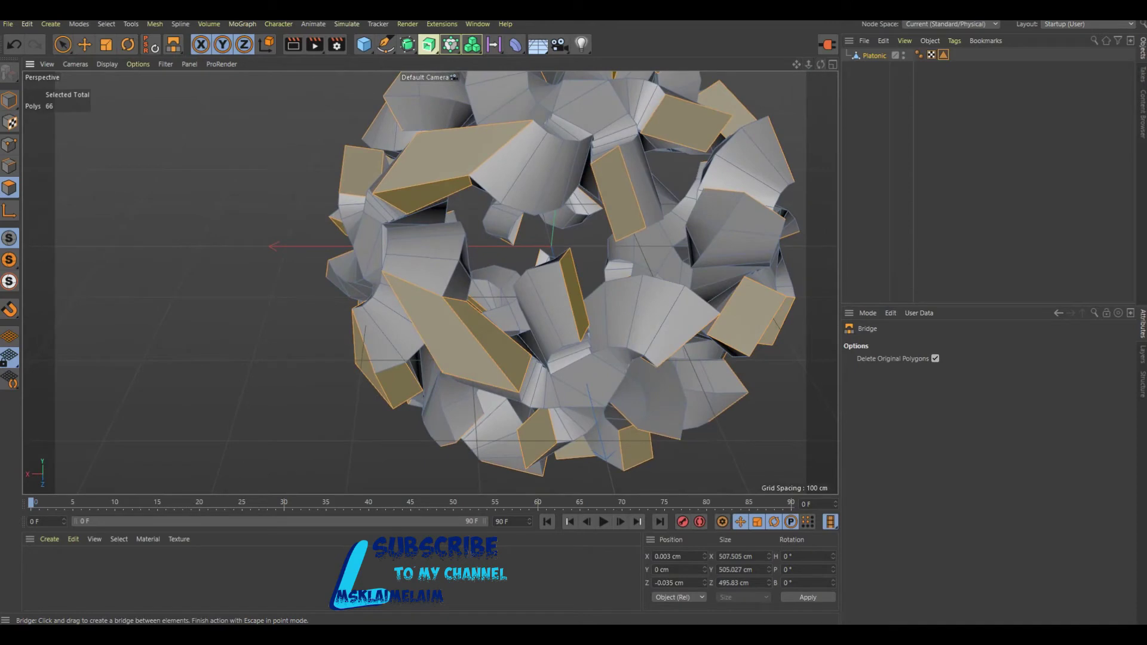
{"action": "left_click_drag", "start_coordinate": [618, 191], "coordinate": [573, 293]}
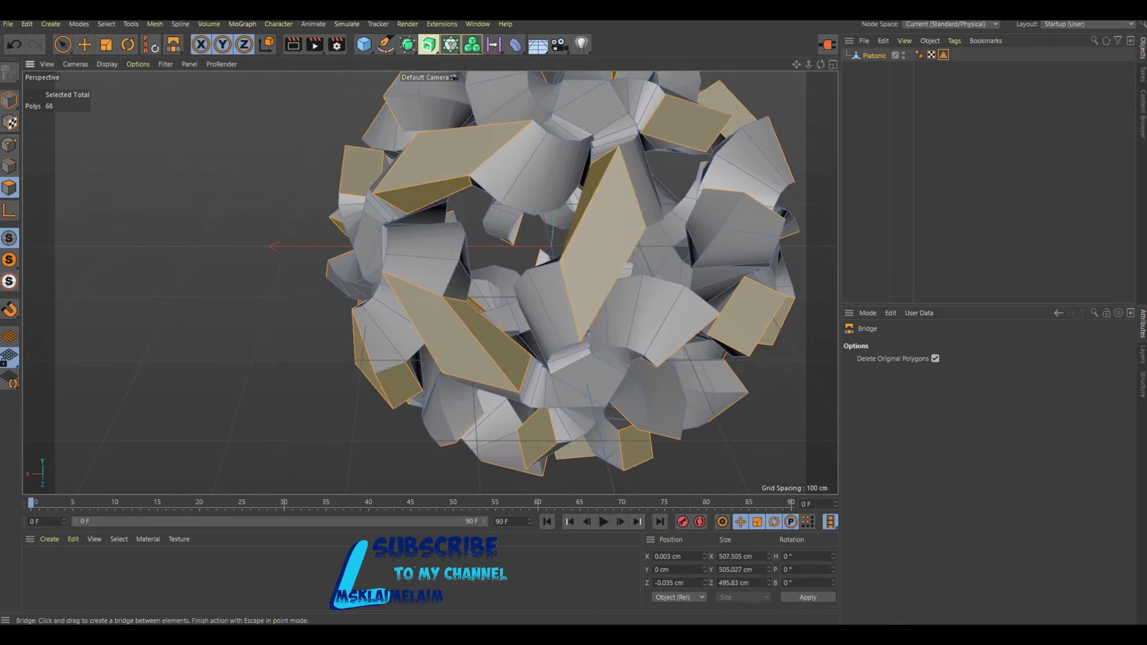
{"action": "left_click_drag", "start_coordinate": [820, 63], "coordinate": [430, 282]}
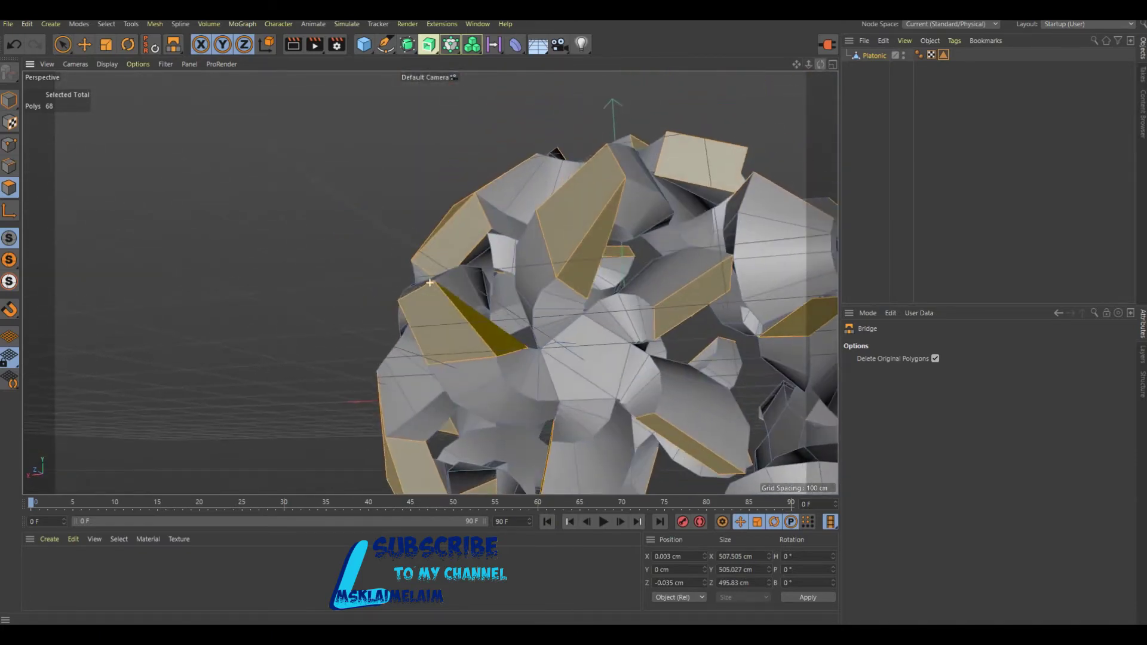
- Bridge a left tan face to the right and two upper faces down to lower ones
{"action": "left_click_drag", "start_coordinate": [796, 64], "coordinate": [588, 112]}
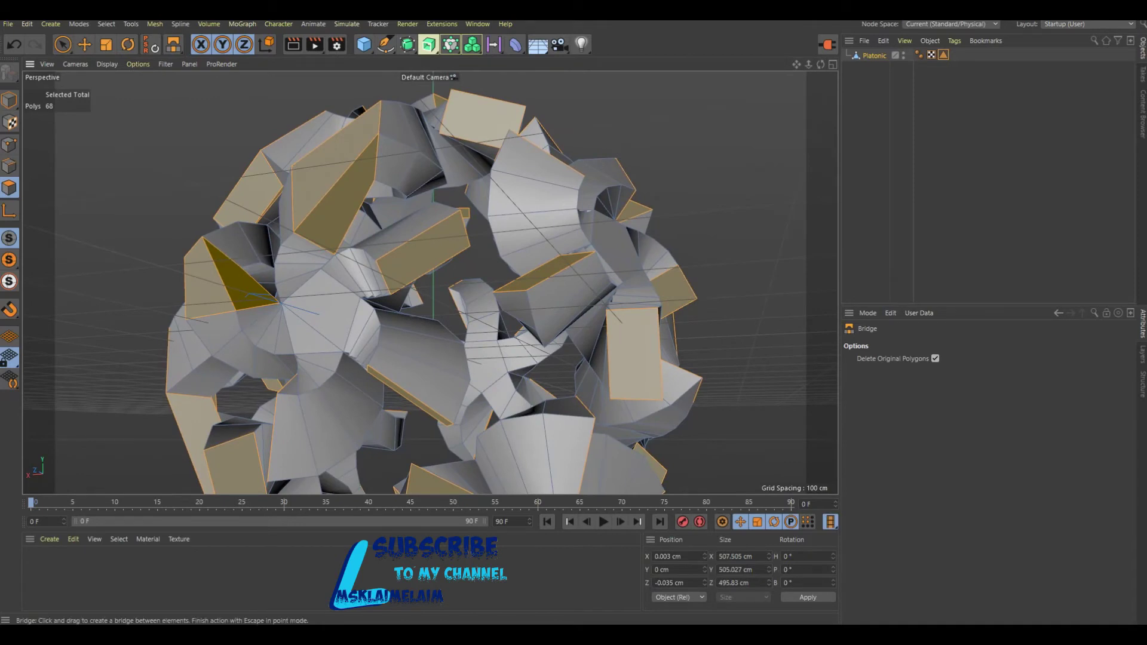
{"action": "left_click_drag", "start_coordinate": [430, 270], "coordinate": [526, 290]}
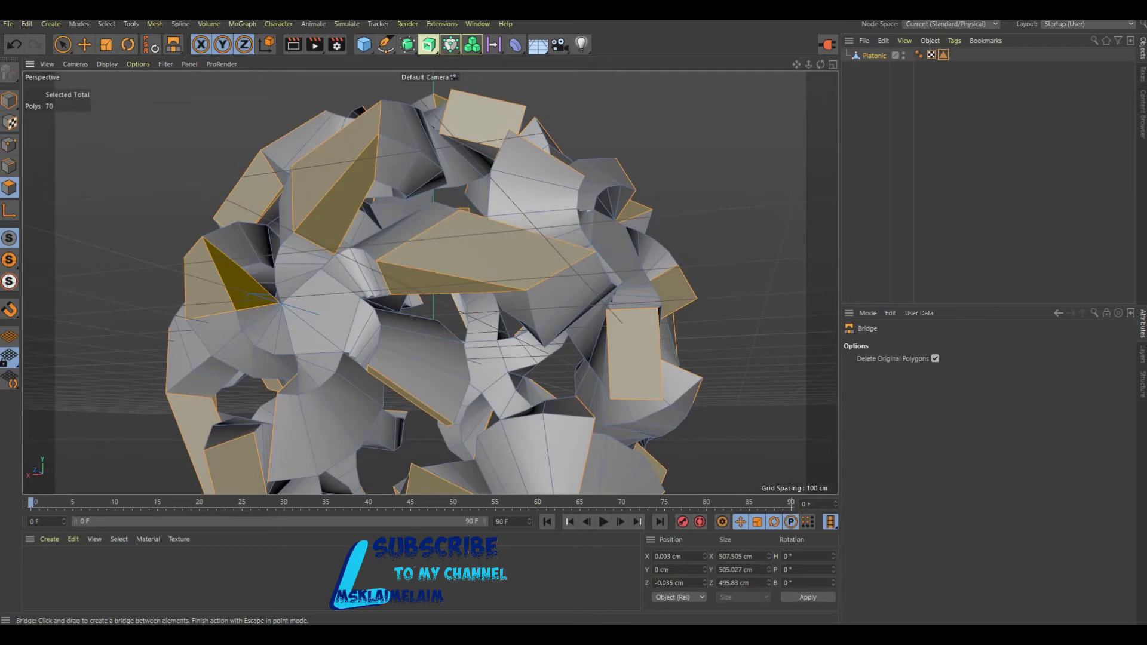
{"action": "left_click_drag", "start_coordinate": [526, 289], "coordinate": [430, 282], "text": "alt"}
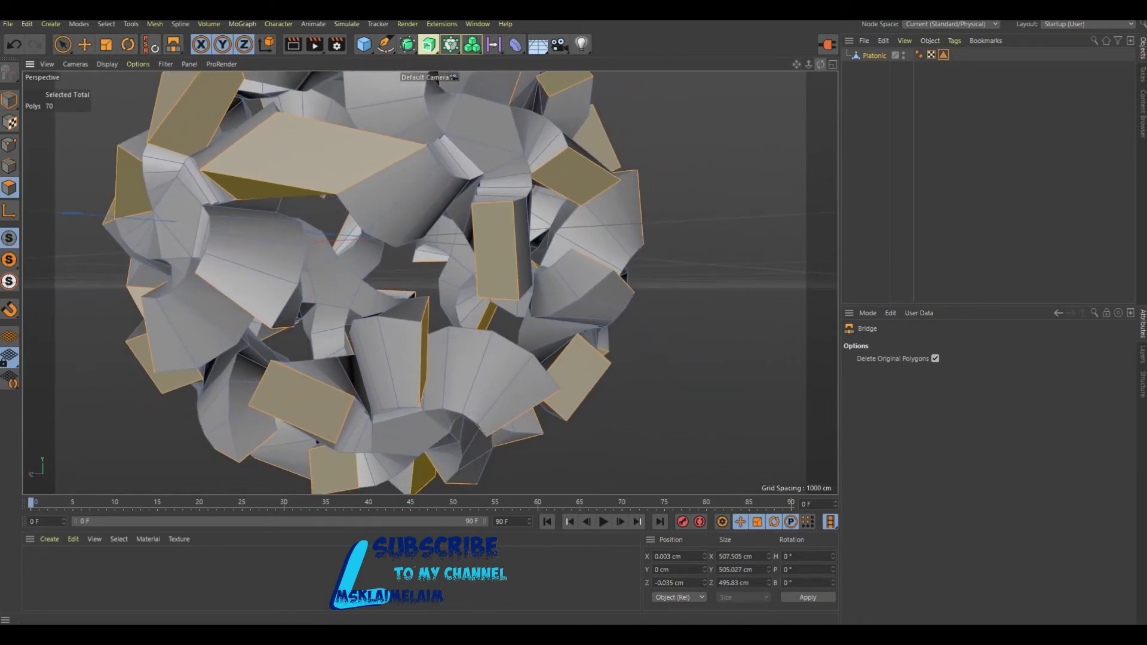
{"action": "left_click_drag", "start_coordinate": [431, 282], "coordinate": [430, 282], "text": "alt"}
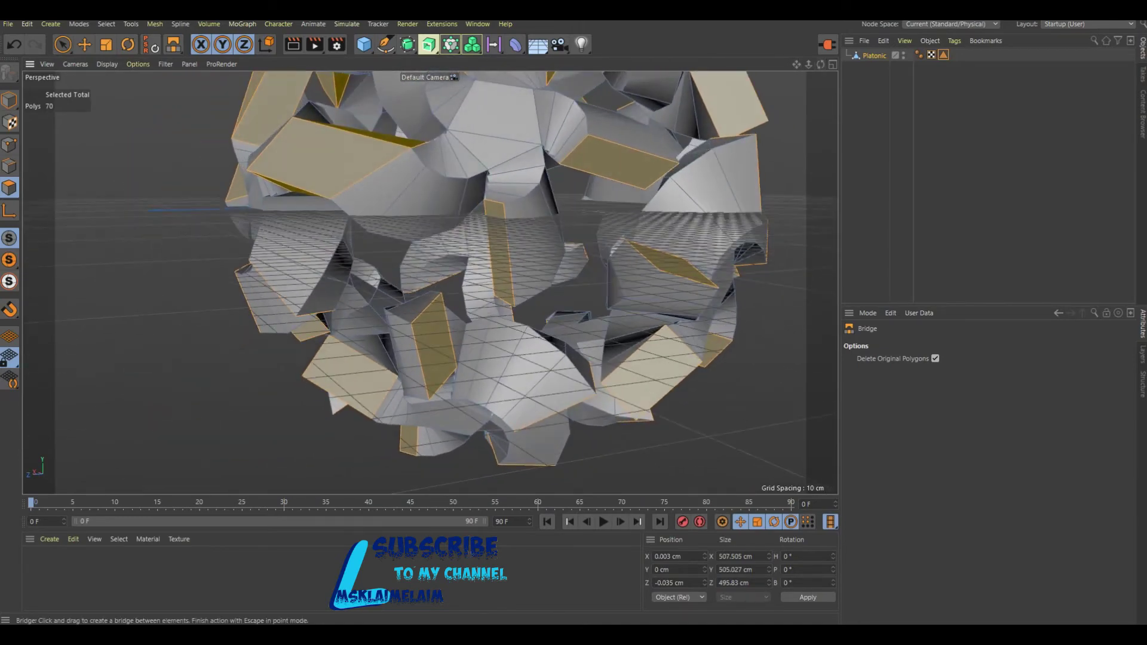
{"action": "left_click_drag", "start_coordinate": [609, 158], "coordinate": [670, 263]}
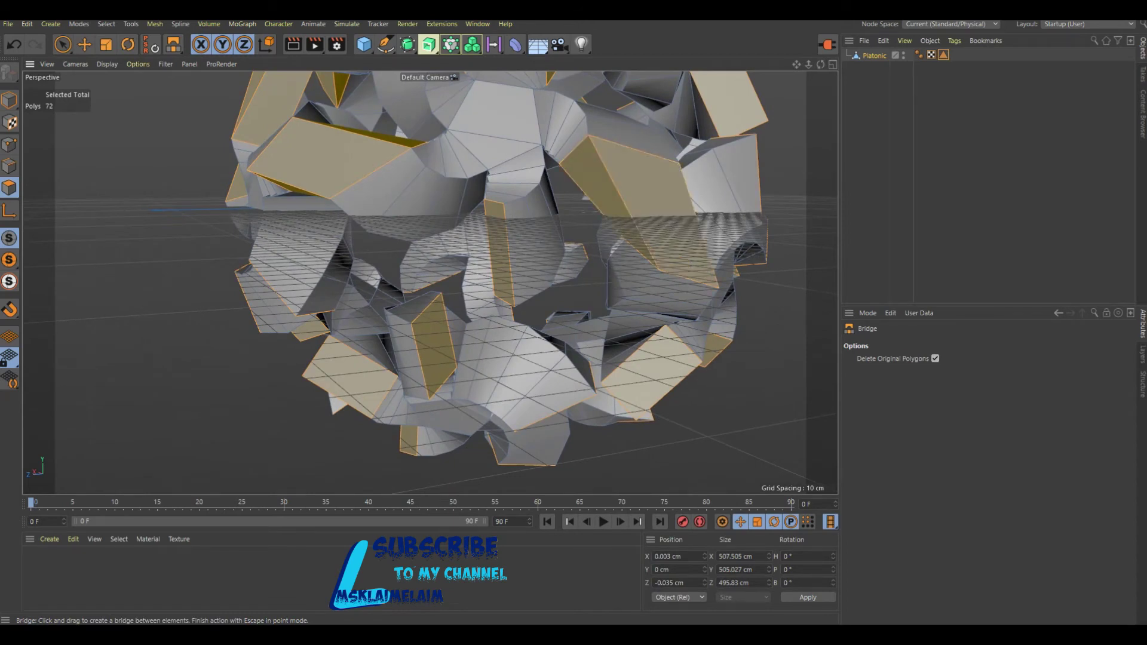
{"action": "left_click_drag", "start_coordinate": [513, 309], "coordinate": [430, 397]}
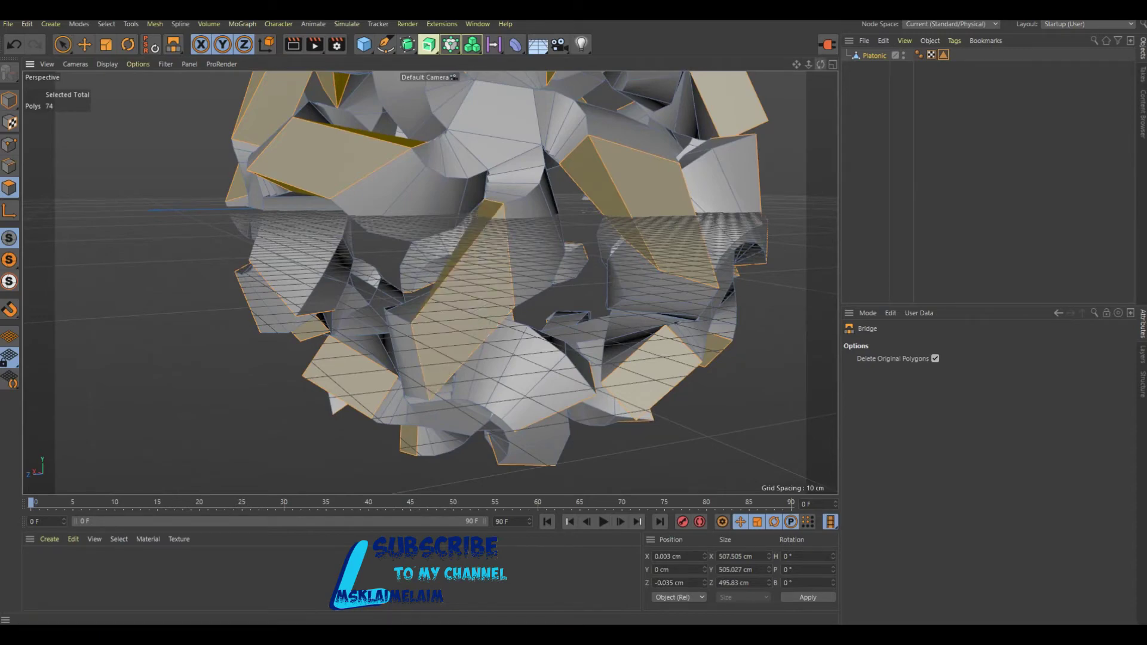
{"action": "mouse_move", "coordinate": [430, 397]}
{"action": "left_mouse_down", "text": "alt"}
{"action": "mouse_move", "coordinate": [430, 282]}
{"action": "mouse_move", "coordinate": [466, 286]}
{"action": "left_mouse_up", "text": "alt"}
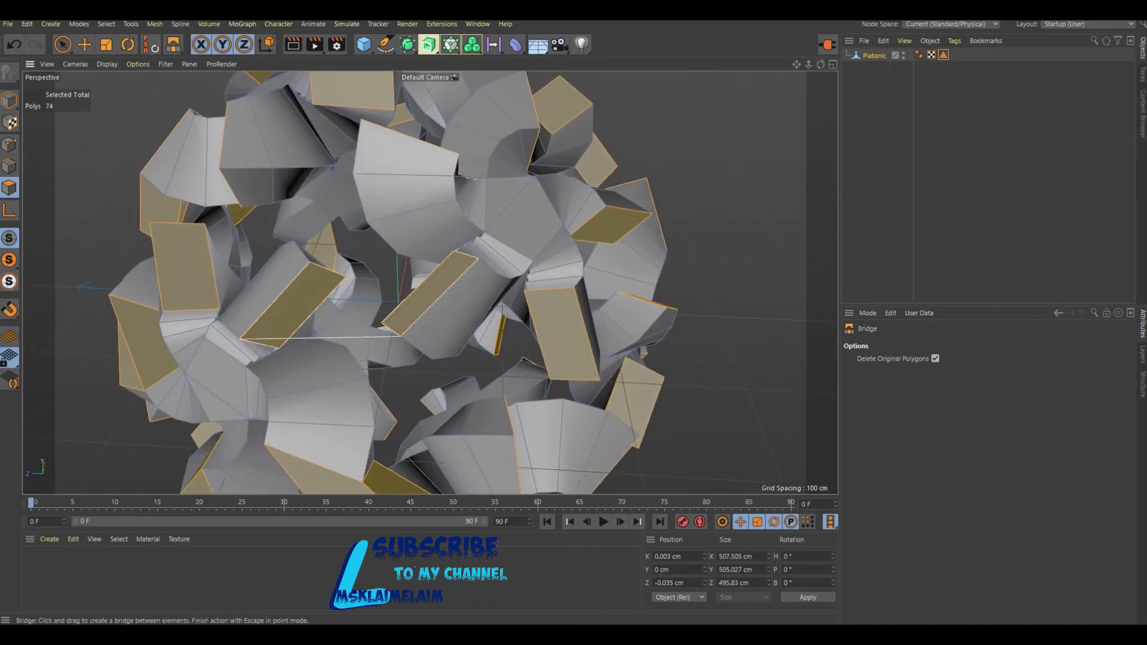
- Add four more bridges across the ball's centre, linking left-right and upper-lower face pairs
{"action": "left_click_drag", "start_coordinate": [293, 304], "coordinate": [430, 293]}
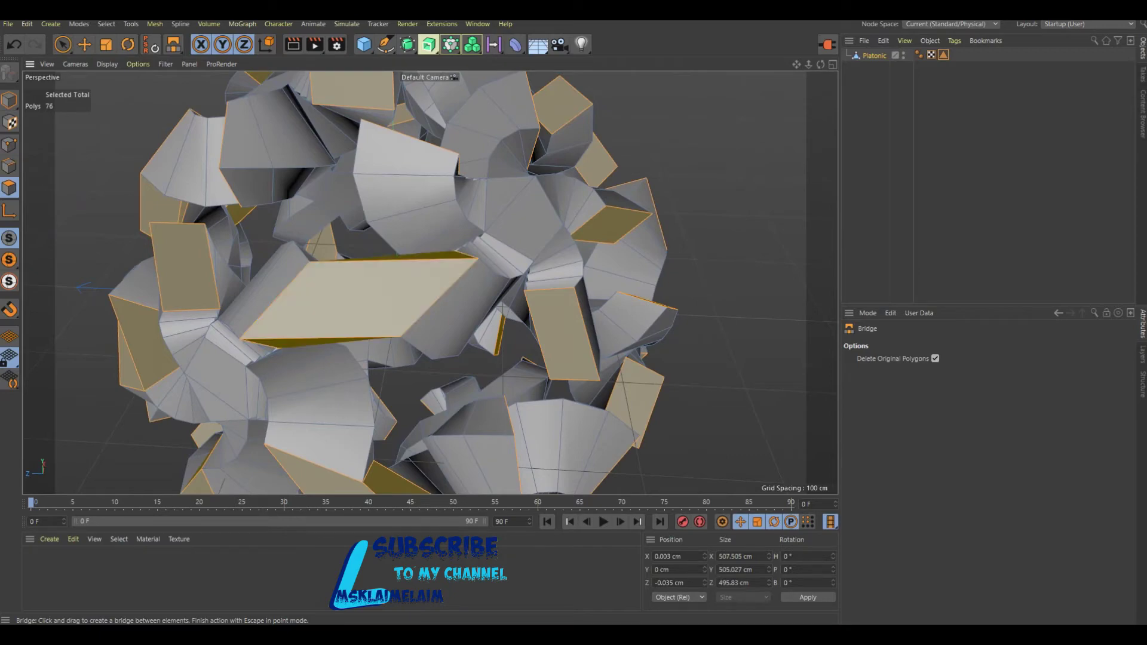
{"action": "left_click_drag", "start_coordinate": [430, 293], "coordinate": [429, 282], "text": "alt"}
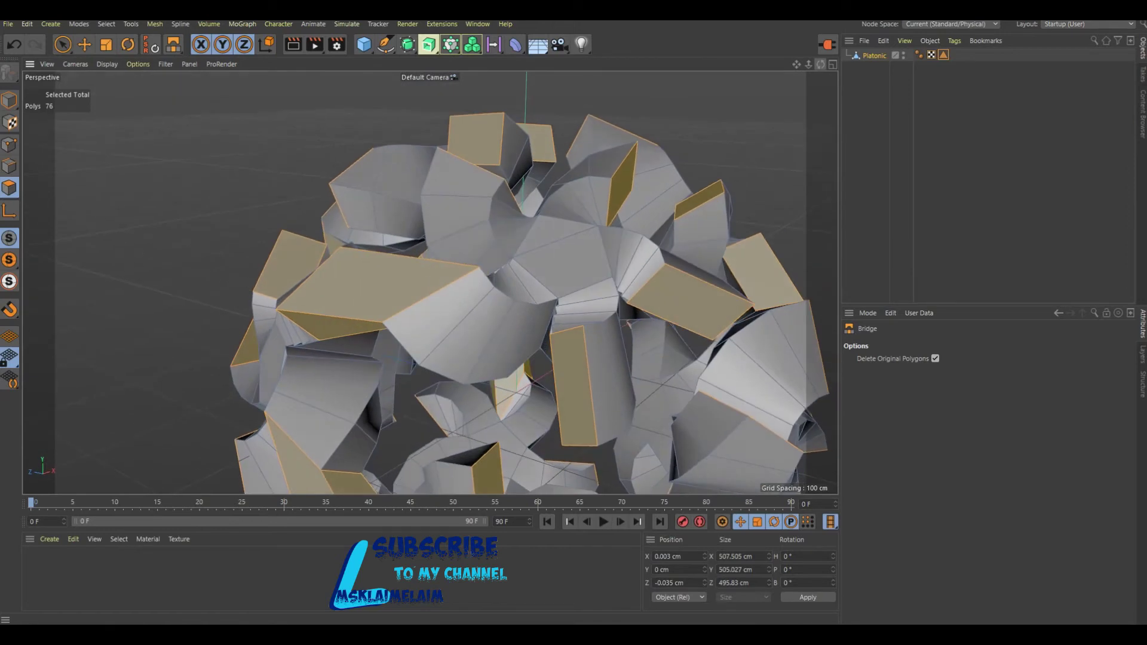
{"action": "left_click_drag", "start_coordinate": [429, 282], "coordinate": [412, 256], "text": "alt"}
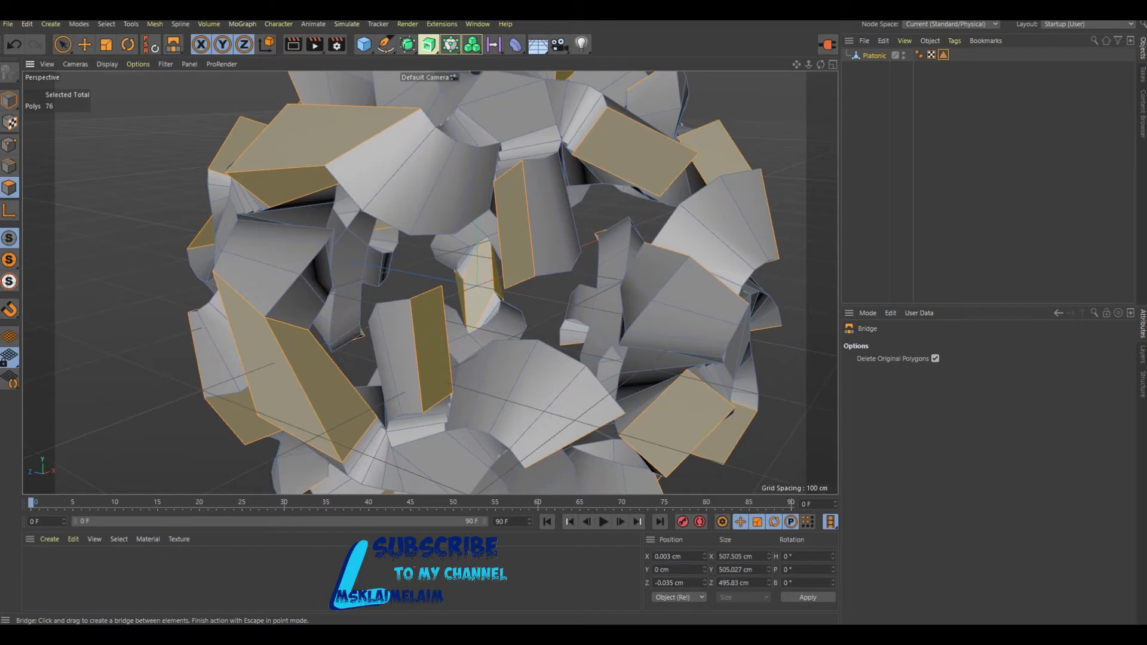
{"action": "left_click_drag", "start_coordinate": [513, 233], "coordinate": [430, 347]}
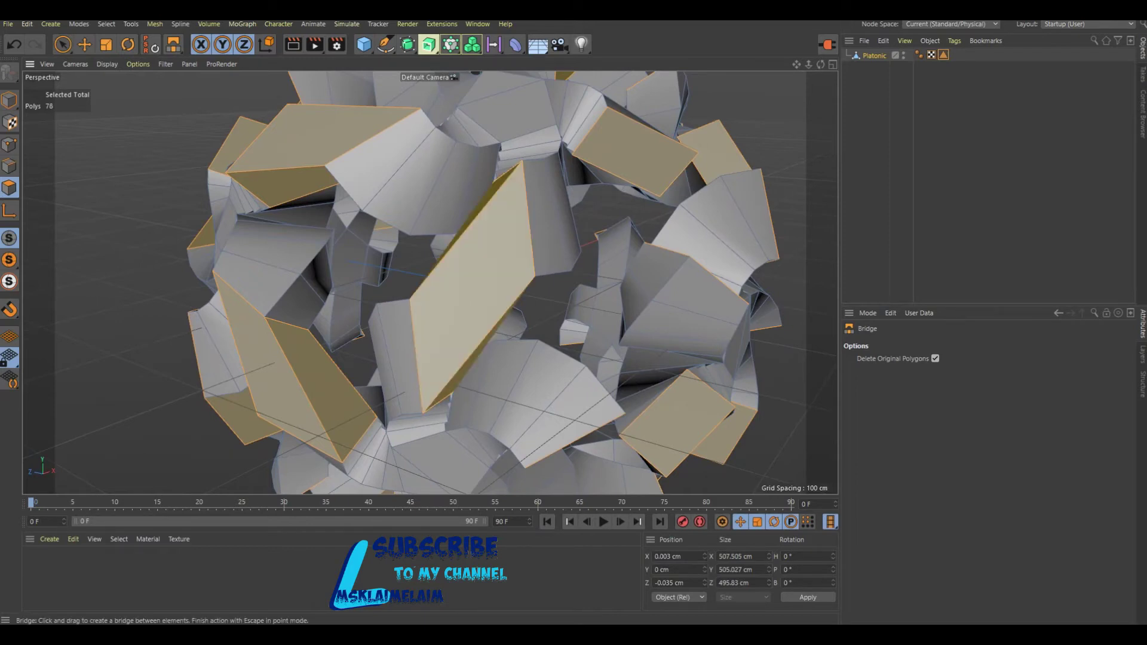
{"action": "left_click_drag", "start_coordinate": [821, 64], "coordinate": [747, 95]}
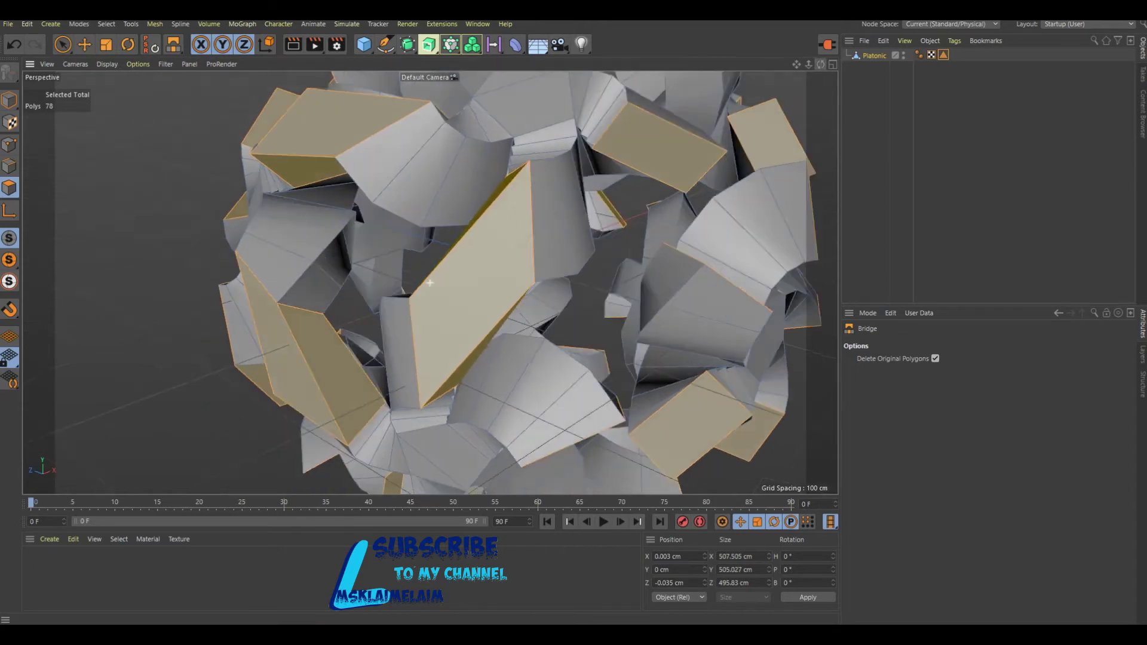
{"action": "left_click_drag", "start_coordinate": [796, 64], "coordinate": [430, 282]}
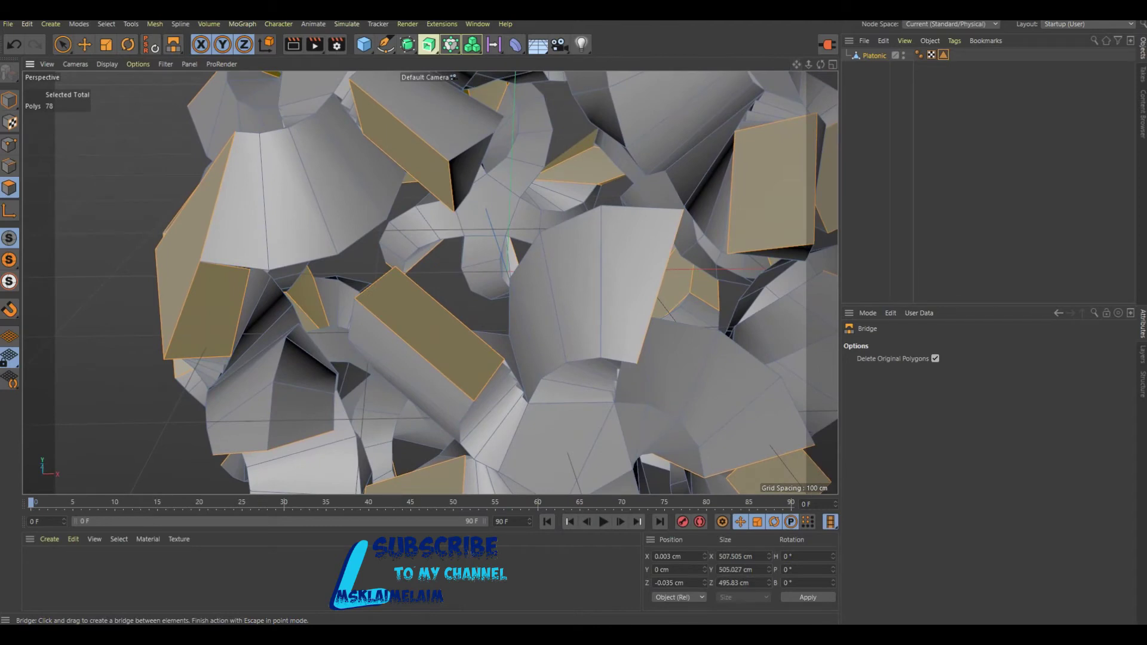
{"action": "left_click_drag", "start_coordinate": [452, 210], "coordinate": [474, 399]}
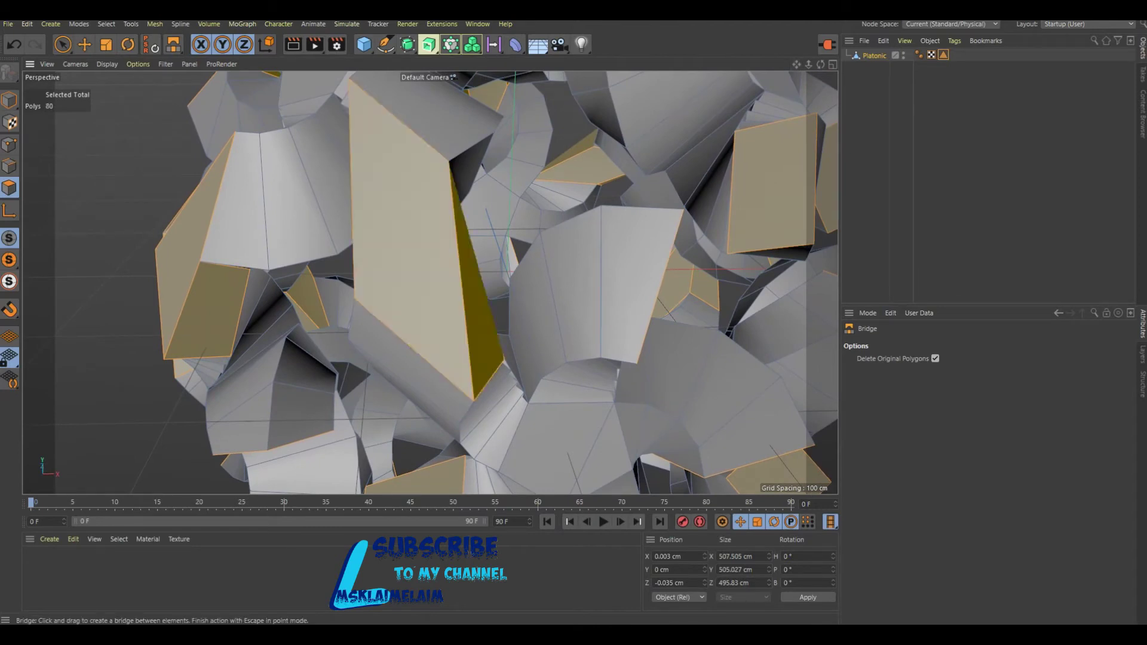
{"action": "left_click_drag", "start_coordinate": [418, 281], "coordinate": [454, 278], "text": "alt"}
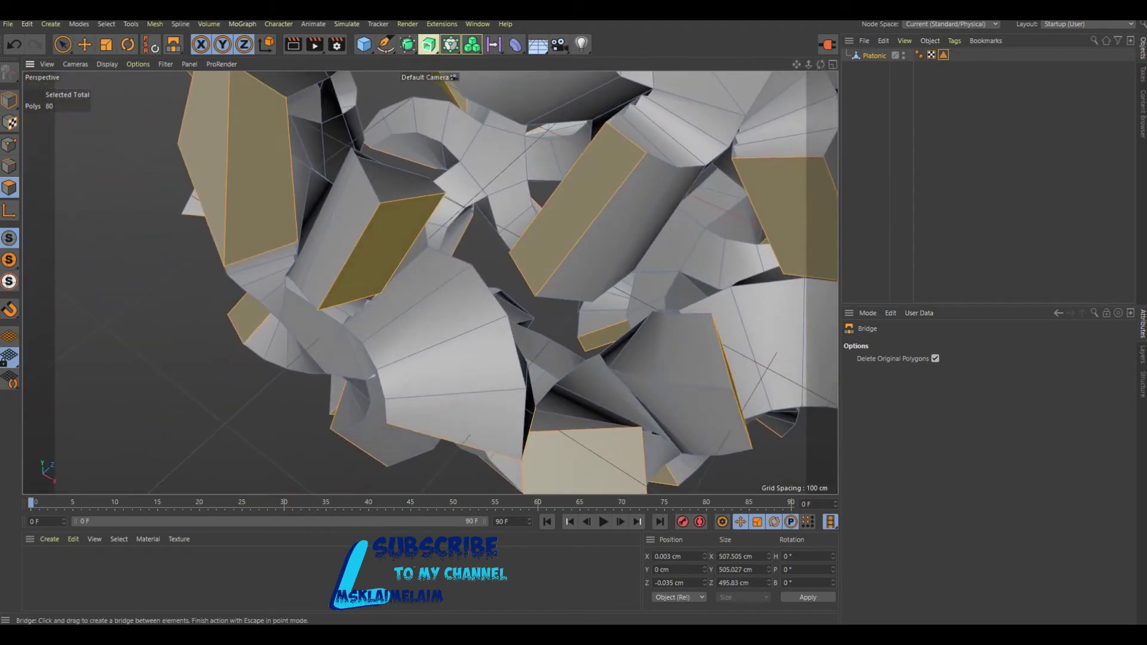
{"action": "left_click_drag", "start_coordinate": [358, 268], "coordinate": [535, 296]}
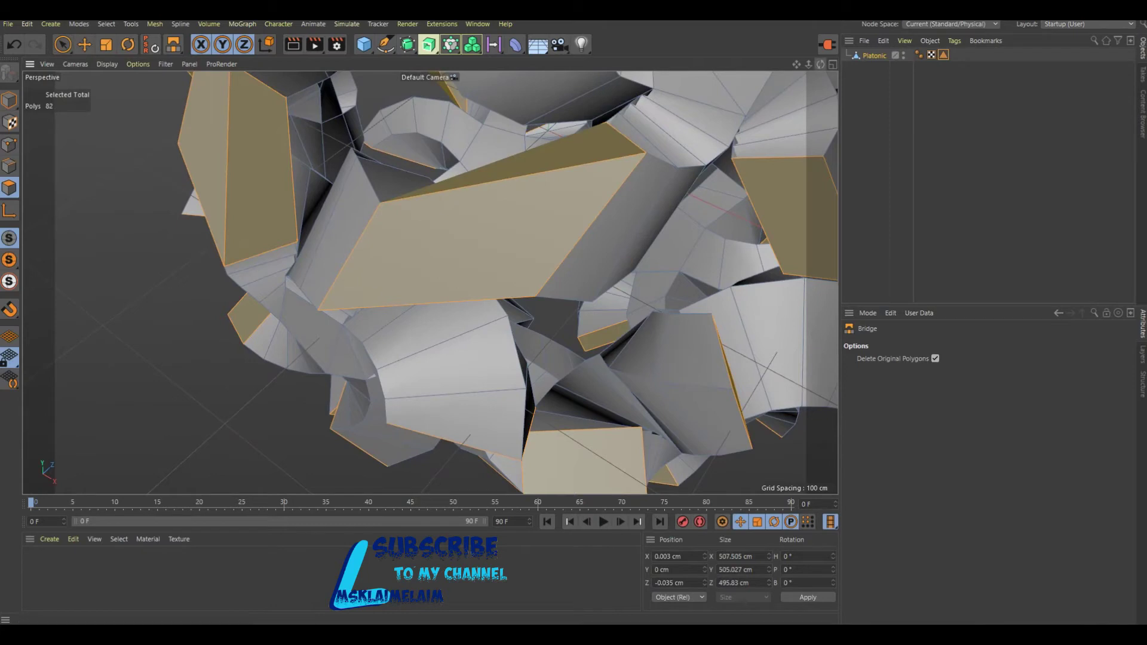
- Bridge another upper face to a lower one, and undo an unwanted neighbouring bridge
{"action": "left_click_drag", "start_coordinate": [820, 64], "coordinate": [416, 283]}
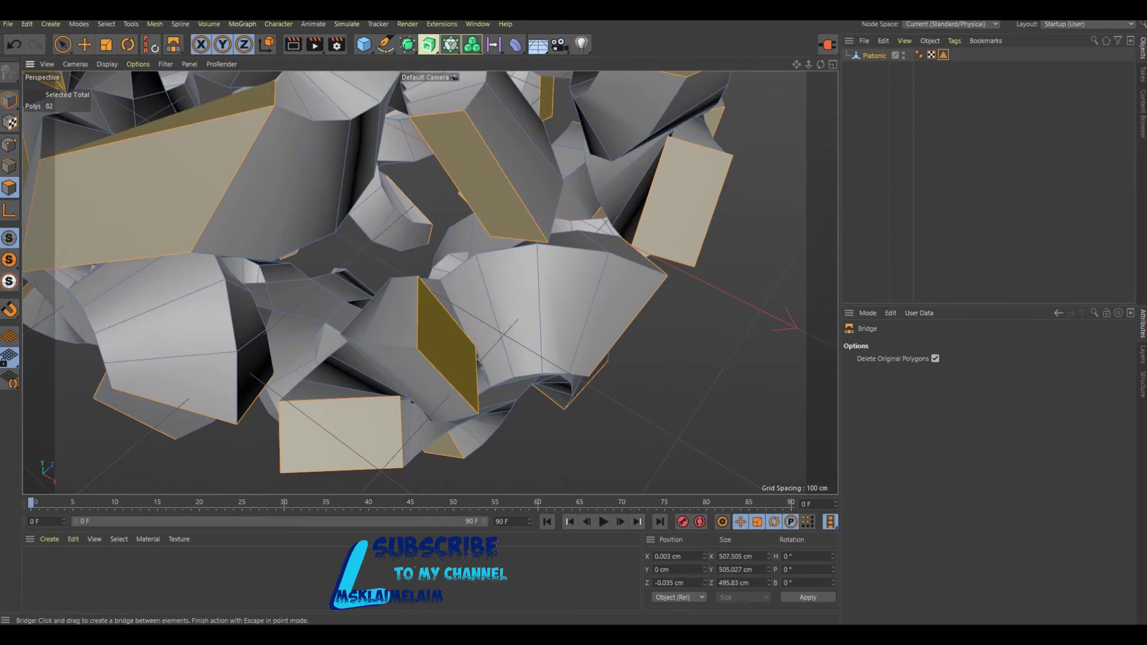
{"action": "left_click_drag", "start_coordinate": [478, 180], "coordinate": [448, 347]}
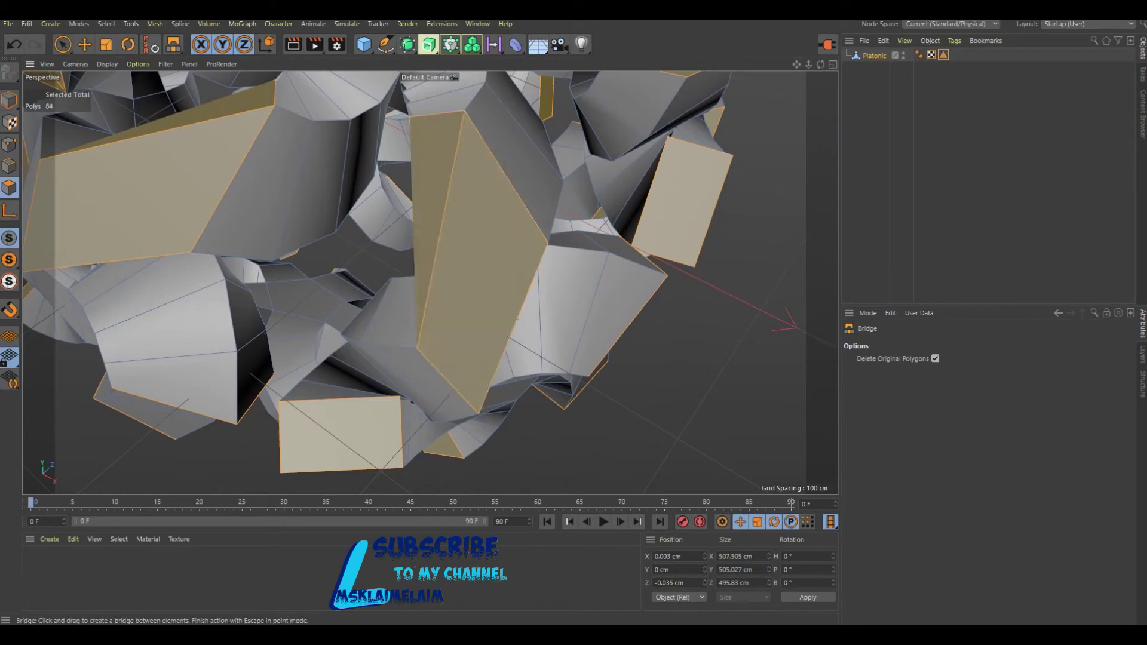
{"action": "left_click_drag", "start_coordinate": [820, 64], "coordinate": [430, 283]}
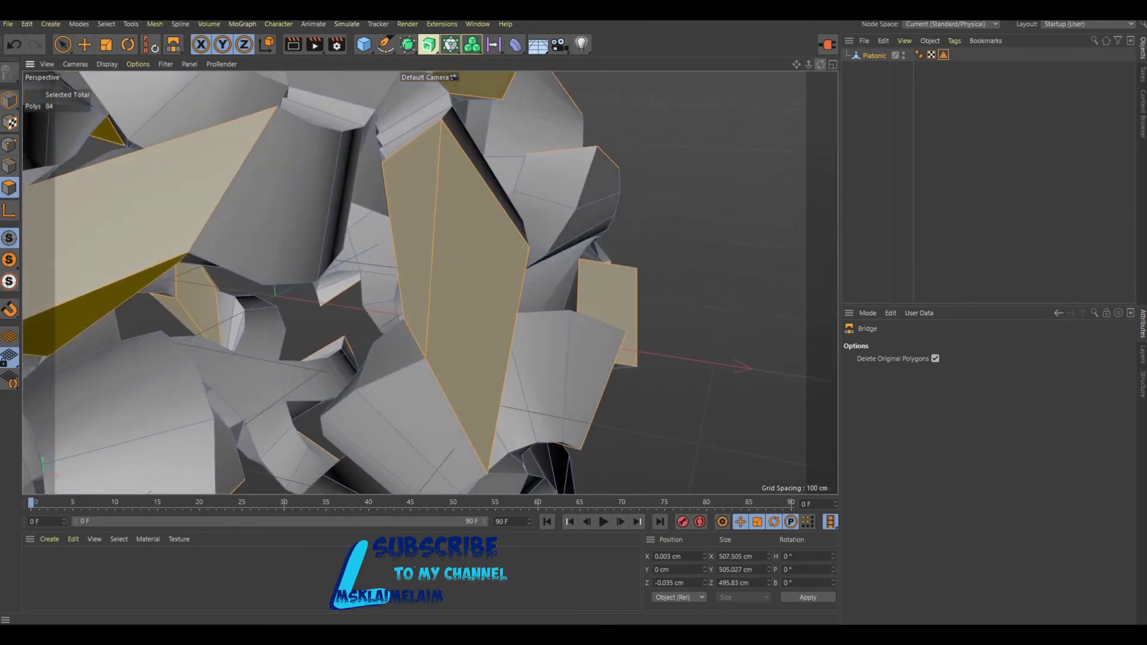
{"action": "left_click_drag", "start_coordinate": [797, 64], "coordinate": [747, 78]}
{"action": "mouse_move", "coordinate": [821, 64]}
{"action": "left_mouse_down"}
{"action": "mouse_move", "coordinate": [777, 96]}
{"action": "mouse_move", "coordinate": [820, 64]}
{"action": "left_mouse_up"}
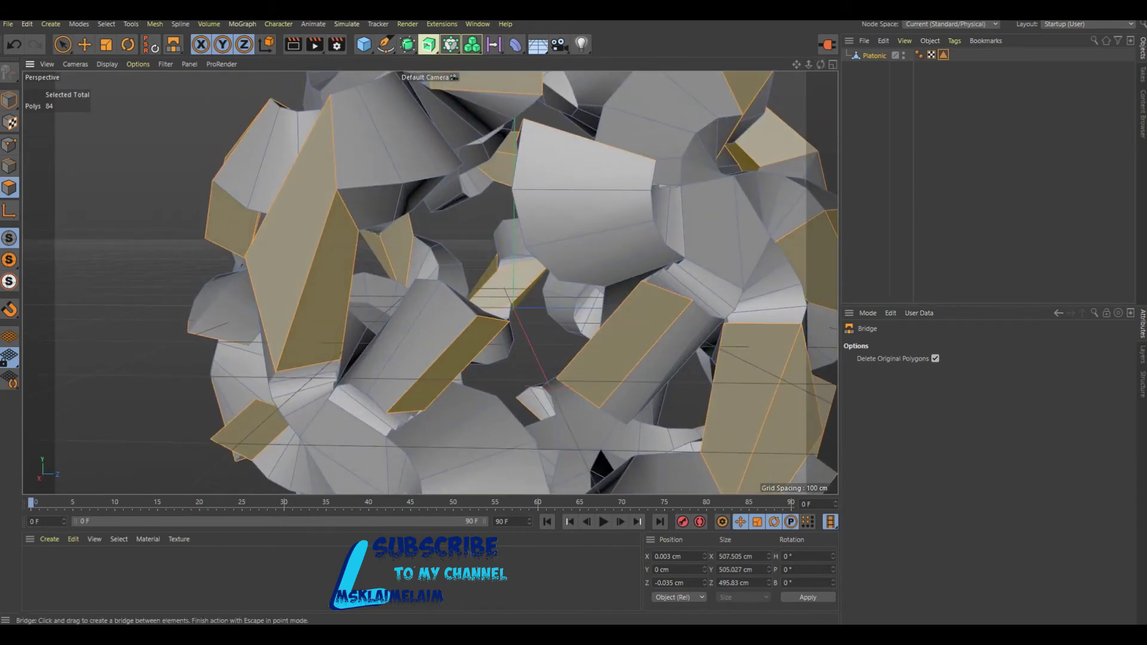
{"action": "left_click_drag", "start_coordinate": [517, 401], "coordinate": [598, 407]}
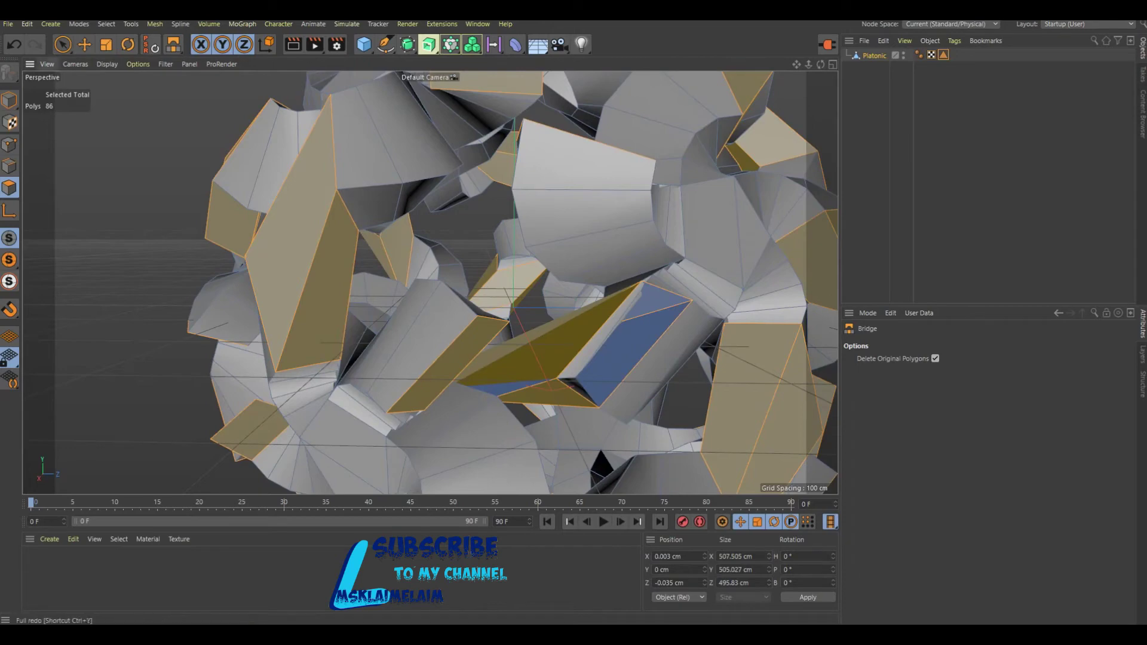
{"action": "left_click", "coordinate": [14, 43]}
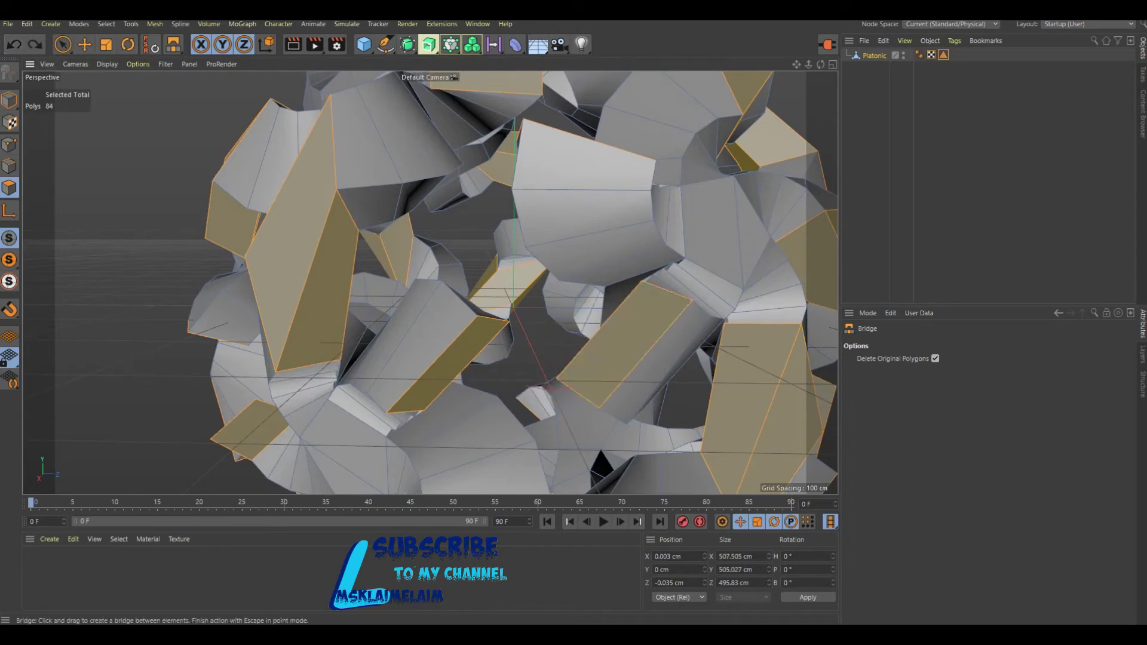
- Bridge two more face pairs, bringing the selection to 88 polygons, and zoom out
{"action": "mouse_move", "coordinate": [335, 280]}
{"action": "left_mouse_down", "text": "alt"}
{"action": "mouse_move", "coordinate": [430, 283]}
{"action": "mouse_move", "coordinate": [407, 275]}
{"action": "left_mouse_up", "text": "alt"}
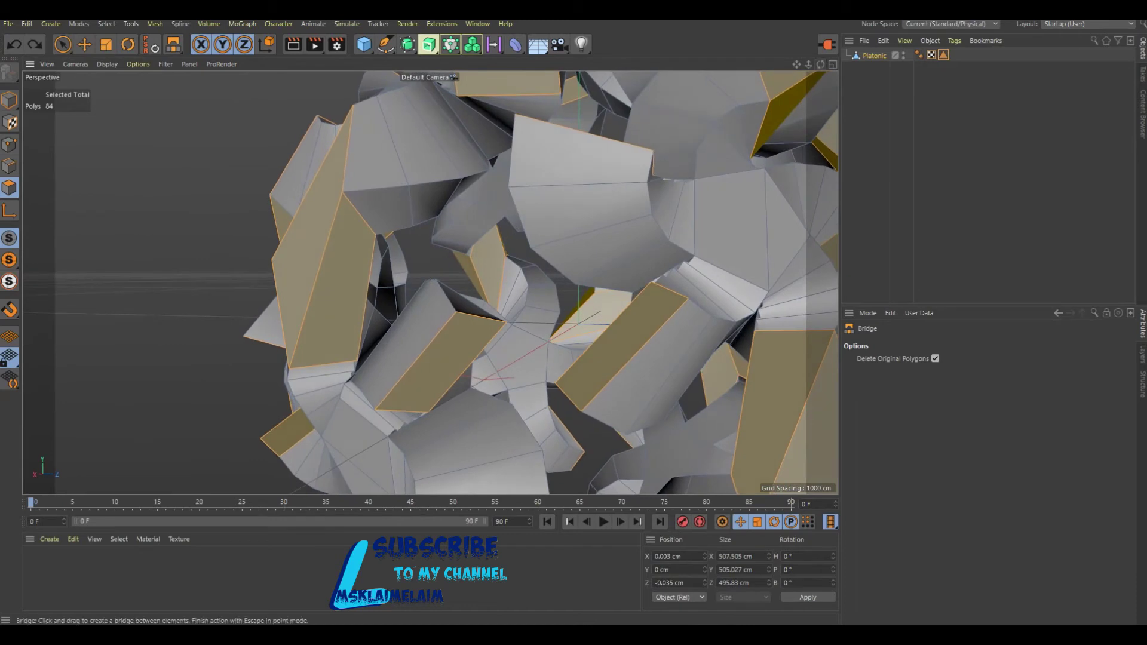
{"action": "left_click_drag", "start_coordinate": [378, 411], "coordinate": [580, 411]}
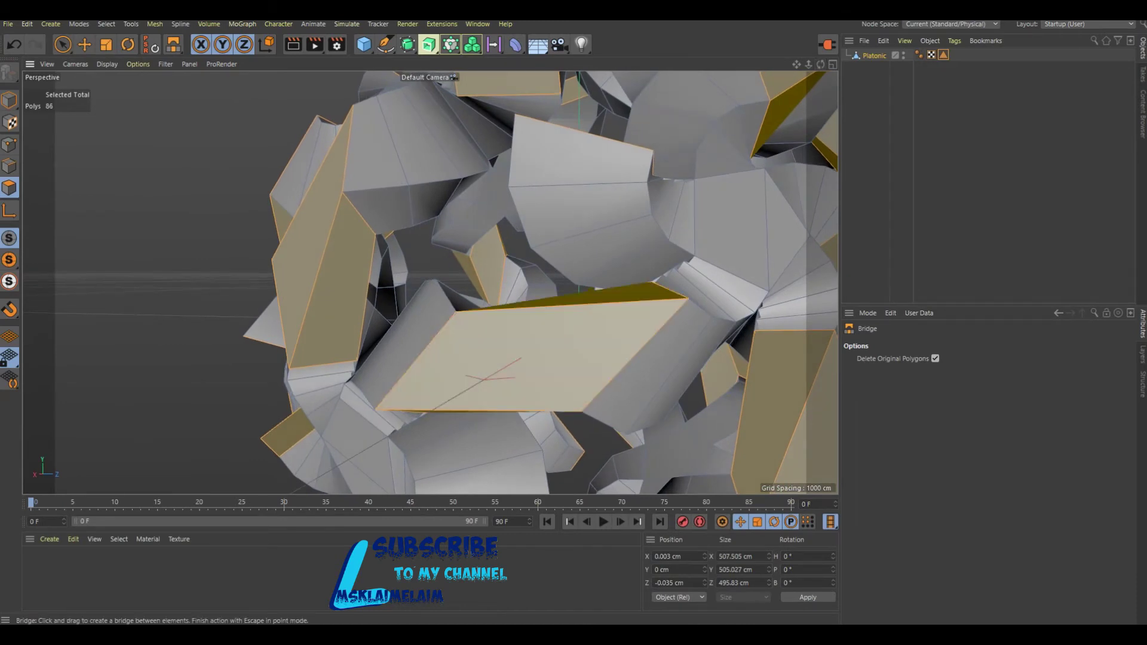
{"action": "left_click_drag", "start_coordinate": [820, 64], "coordinate": [431, 283]}
{"action": "left_click_drag", "start_coordinate": [353, 171], "coordinate": [481, 358]}
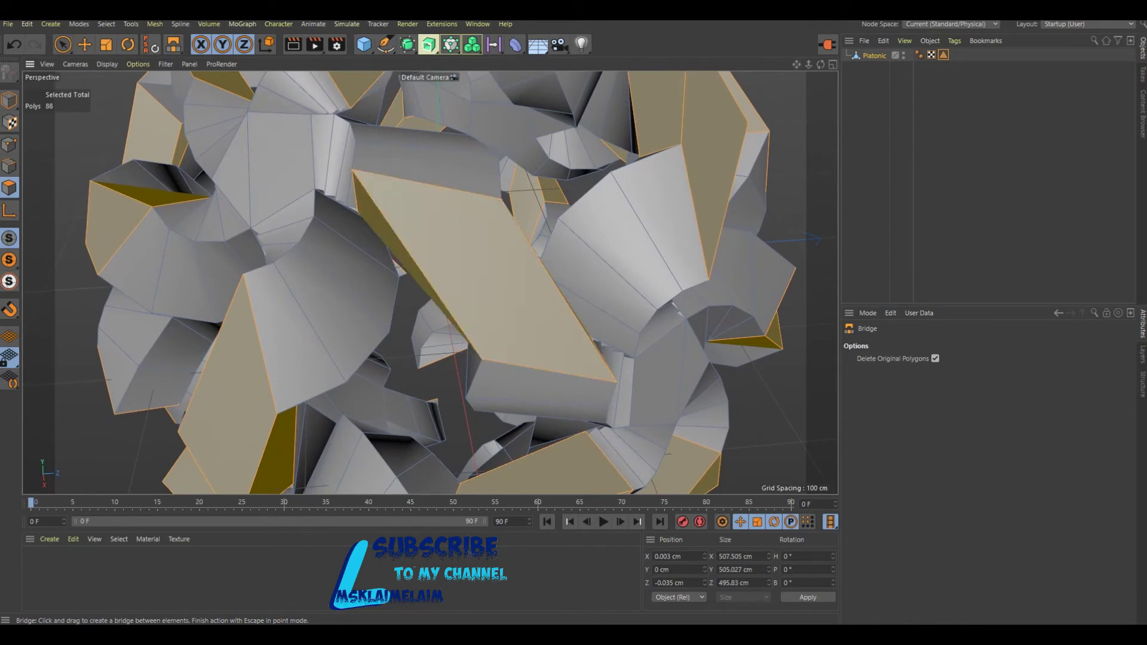
{"action": "left_click_drag", "start_coordinate": [820, 64], "coordinate": [747, 96]}
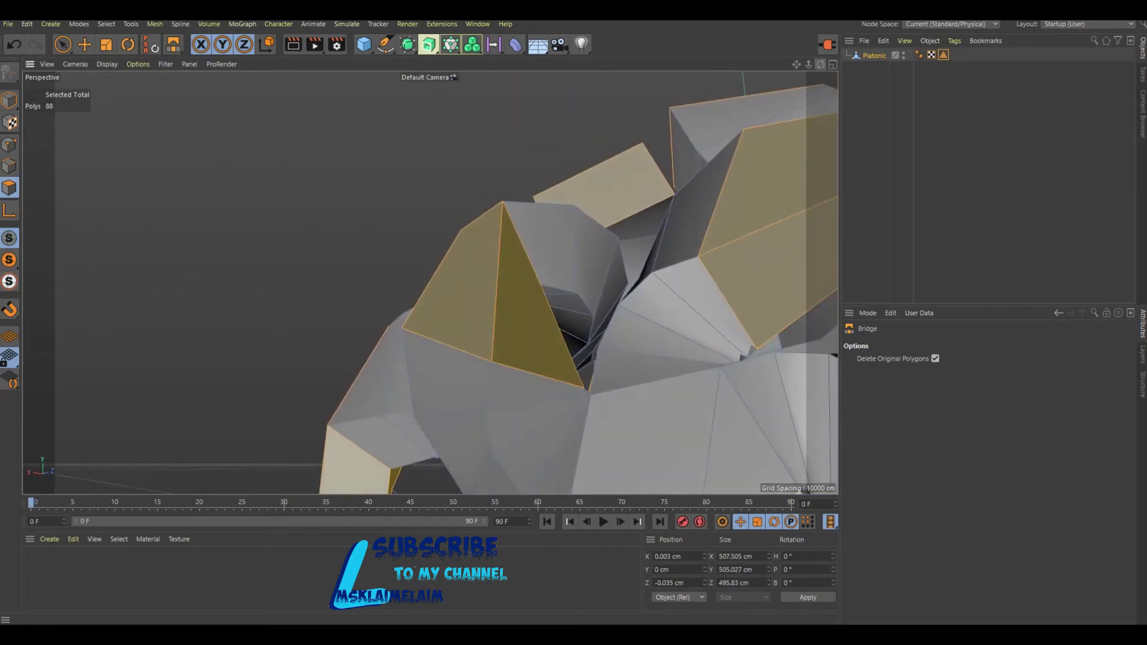
{"action": "left_click_drag", "start_coordinate": [796, 64], "coordinate": [776, 119]}
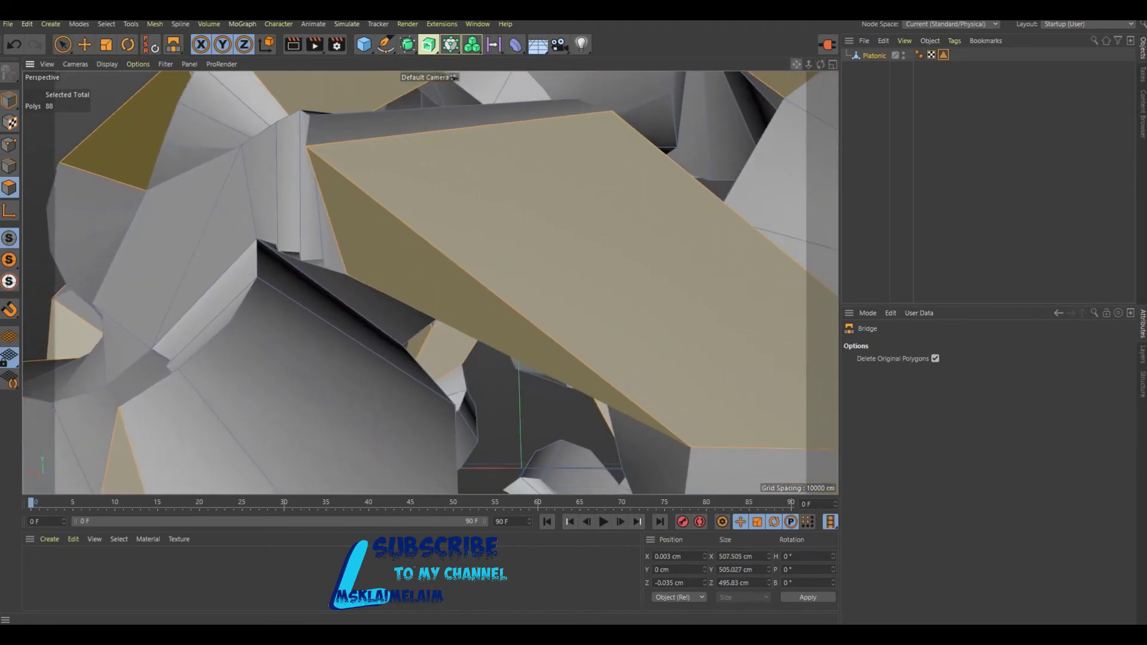
{"action": "scroll", "coordinate": [618, 324], "scroll_direction": "down", "scroll_amount": 3}
{"action": "scroll", "coordinate": [618, 324], "scroll_direction": "down", "scroll_amount": 3}
{"action": "scroll", "coordinate": [618, 324], "scroll_direction": "down", "scroll_amount": 2}
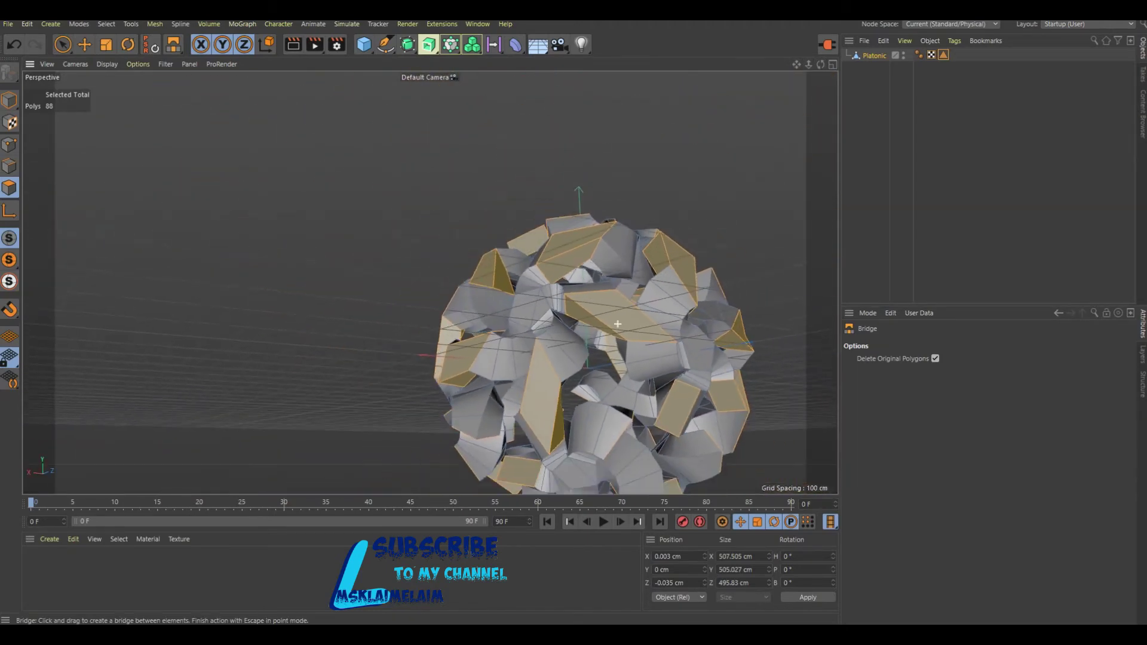
- Undo a misplaced bridge and instead bridge a left face across to a right one
{"action": "scroll", "coordinate": [618, 324], "scroll_direction": "down", "scroll_amount": 1}
{"action": "mouse_move", "coordinate": [821, 64]}
{"action": "left_mouse_down"}
{"action": "mouse_move", "coordinate": [771, 102]}
{"action": "mouse_move", "coordinate": [795, 83]}
{"action": "left_mouse_up"}
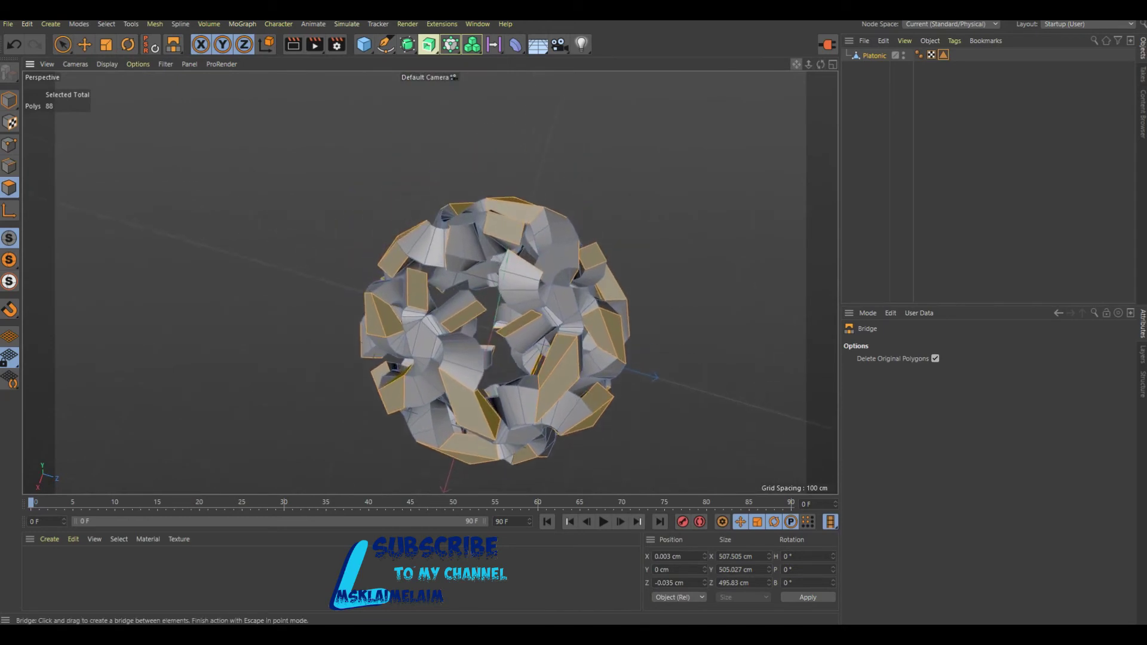
{"action": "scroll", "coordinate": [483, 296], "scroll_direction": "up", "scroll_amount": 3}
{"action": "scroll", "coordinate": [472, 281], "scroll_direction": "up", "scroll_amount": 2}
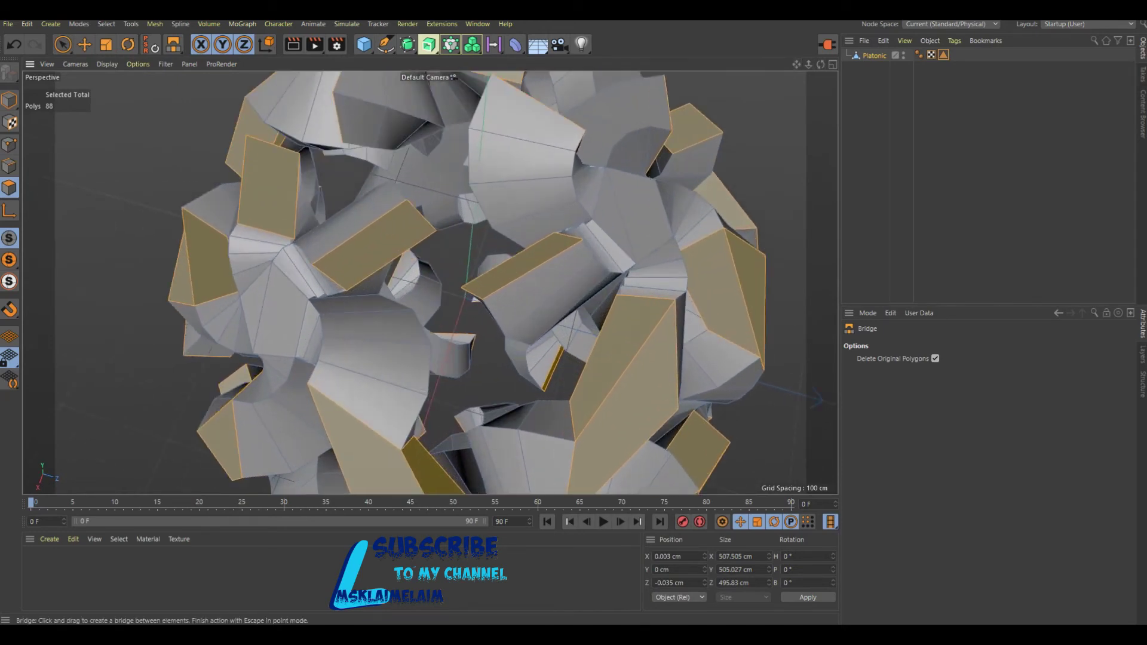
{"action": "left_click_drag", "start_coordinate": [359, 266], "coordinate": [486, 298]}
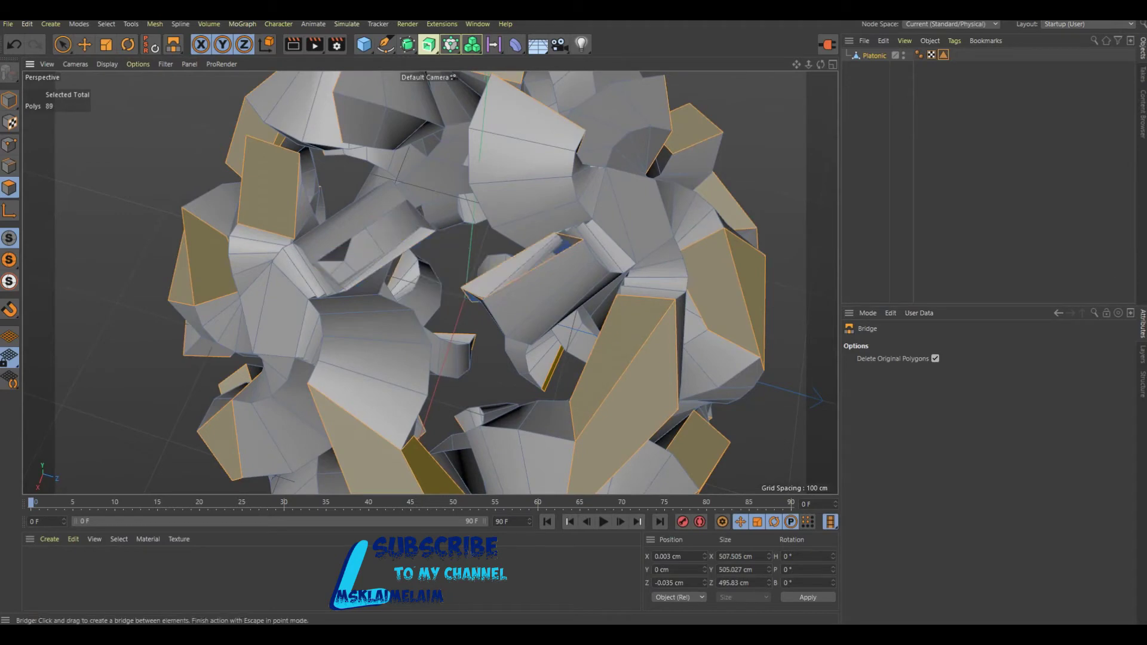
{"action": "left_click", "coordinate": [14, 44]}
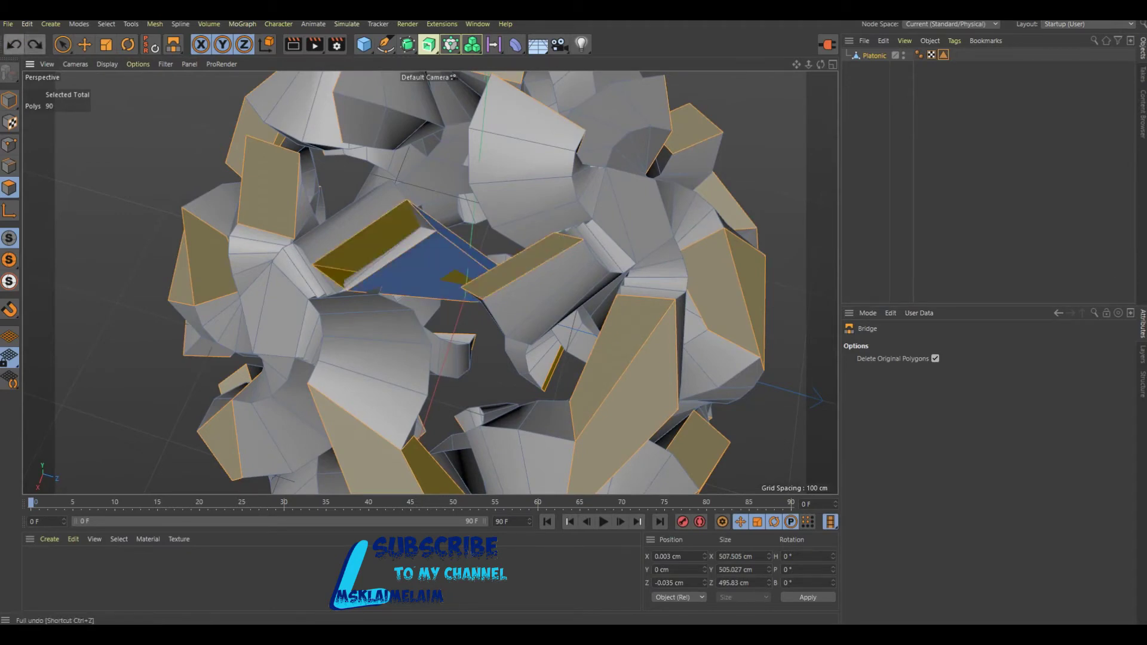
{"action": "left_click", "coordinate": [14, 45]}
{"action": "left_click_drag", "start_coordinate": [313, 264], "coordinate": [476, 298]}
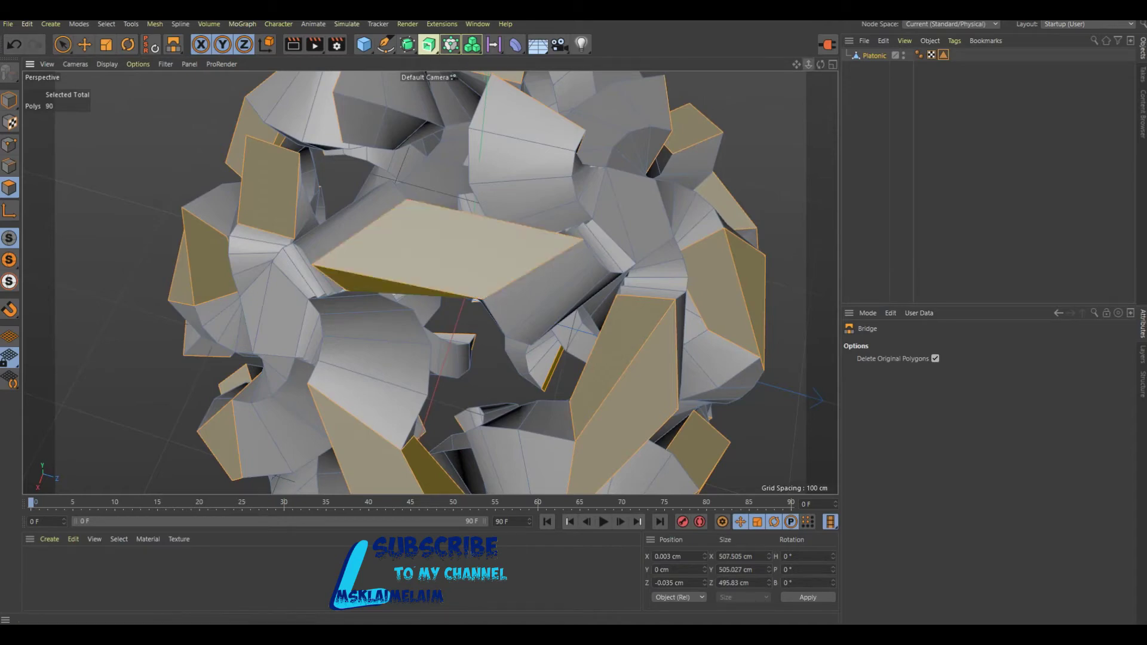
- Bridge two more upper-to-lower face pairs, reaching 94 polygons, then zoom out
{"action": "mouse_move", "coordinate": [821, 64]}
{"action": "left_mouse_down"}
{"action": "mouse_move", "coordinate": [429, 282]}
{"action": "mouse_move", "coordinate": [454, 287]}
{"action": "left_mouse_up"}
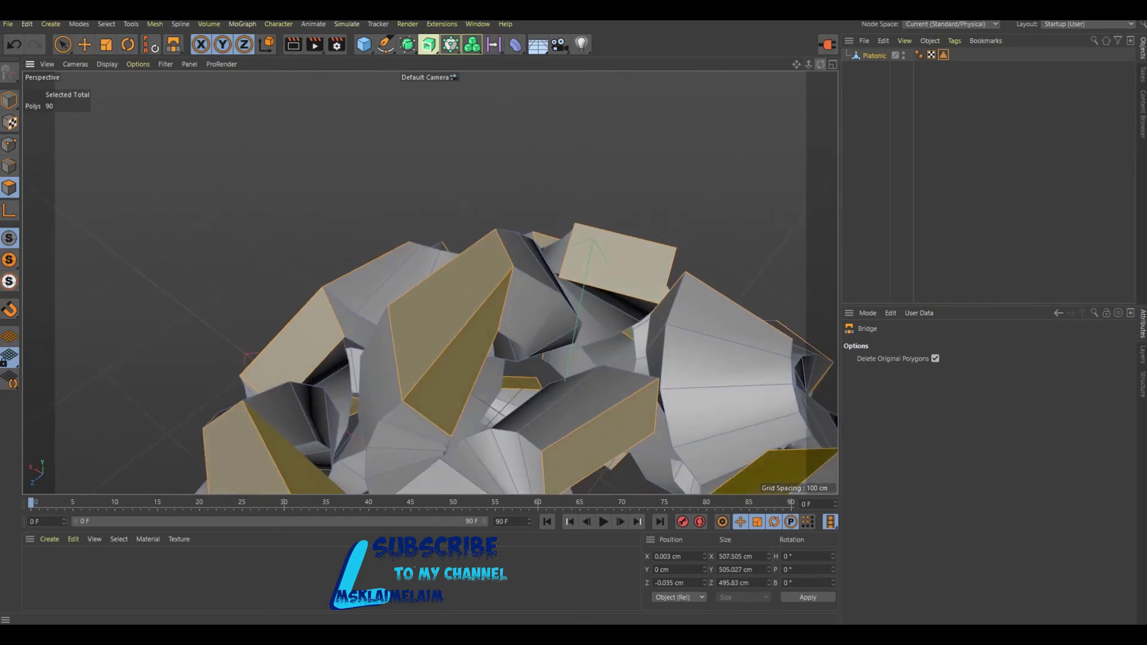
{"action": "left_click_drag", "start_coordinate": [796, 64], "coordinate": [796, 64]}
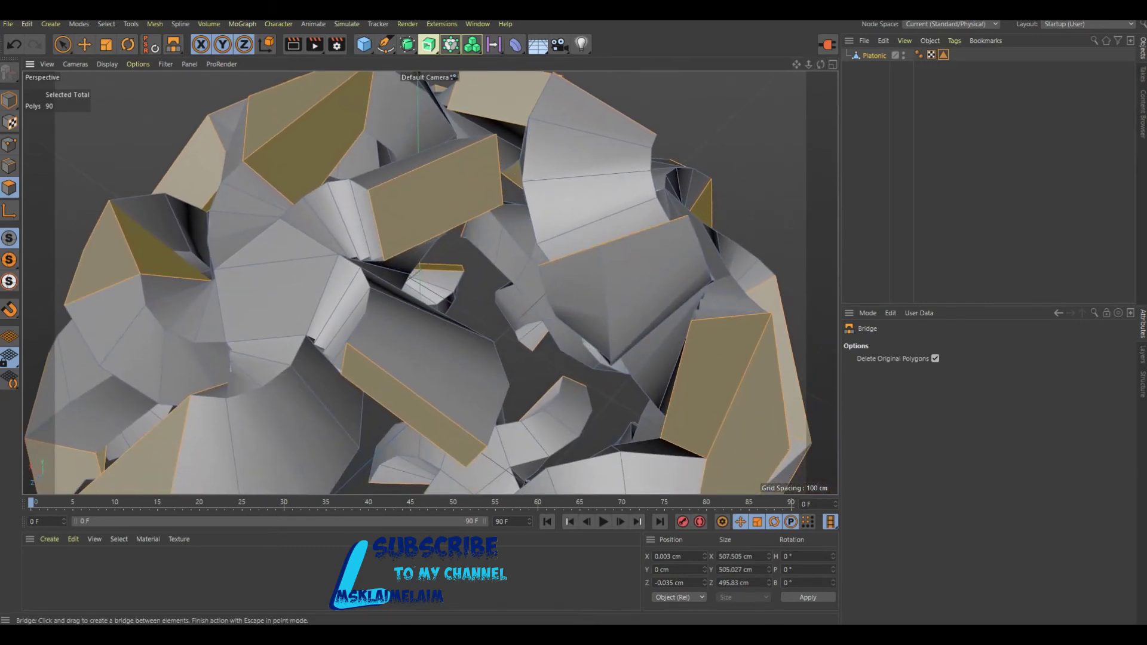
{"action": "left_click_drag", "start_coordinate": [418, 281], "coordinate": [430, 282], "text": "alt"}
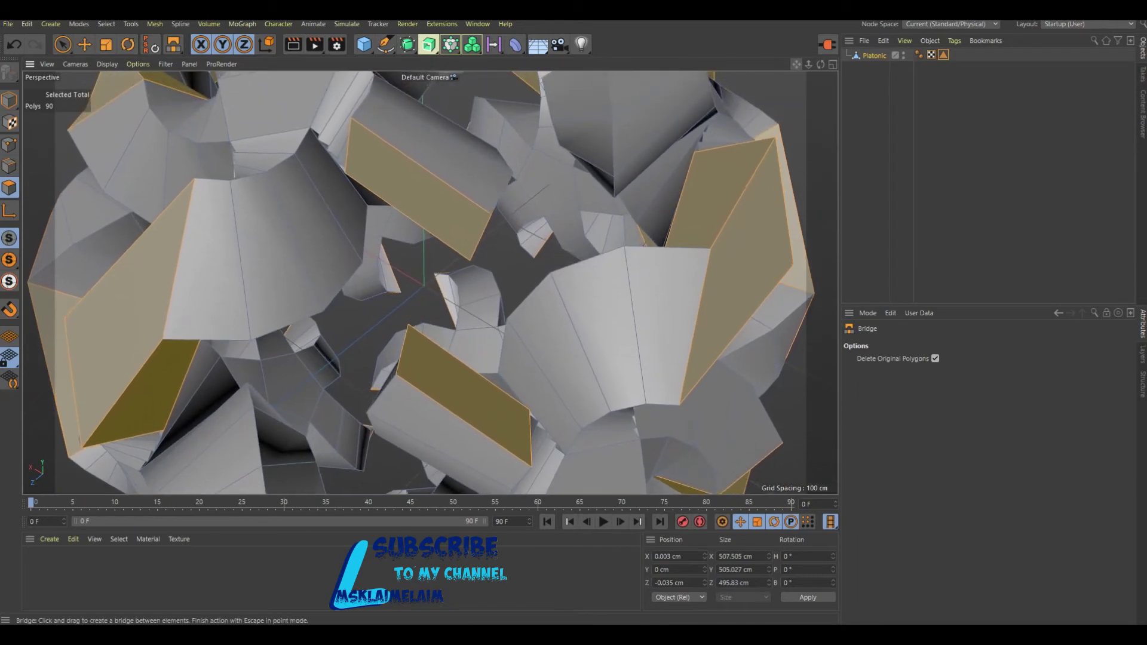
{"action": "left_click_drag", "start_coordinate": [418, 179], "coordinate": [463, 394]}
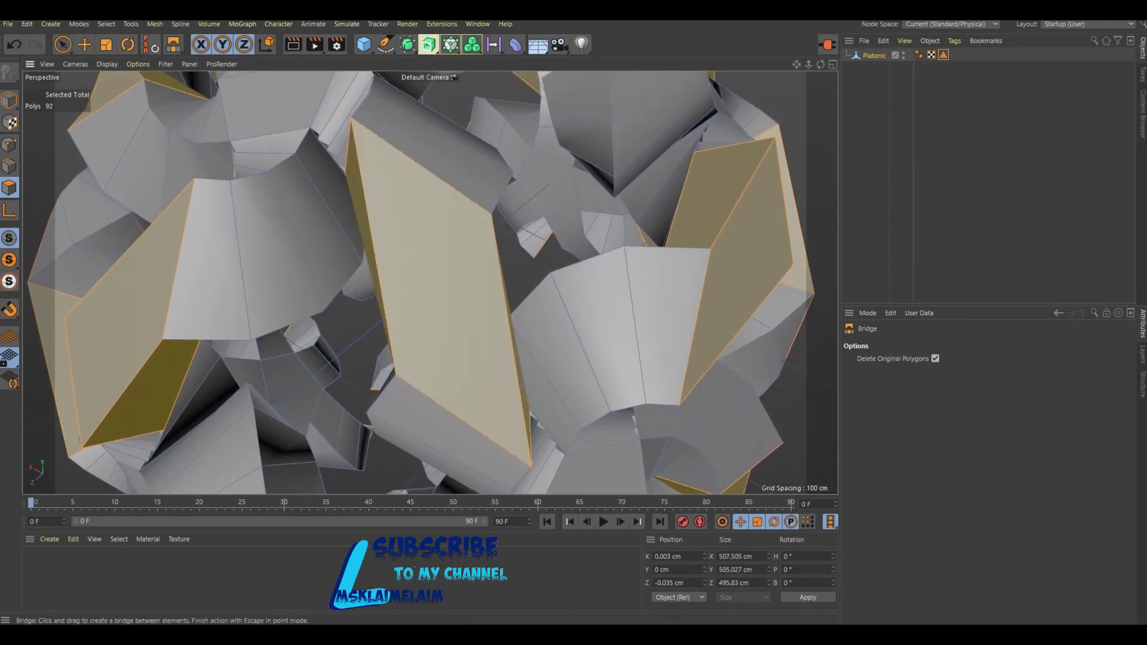
{"action": "left_click_drag", "start_coordinate": [419, 281], "coordinate": [431, 292], "text": "alt"}
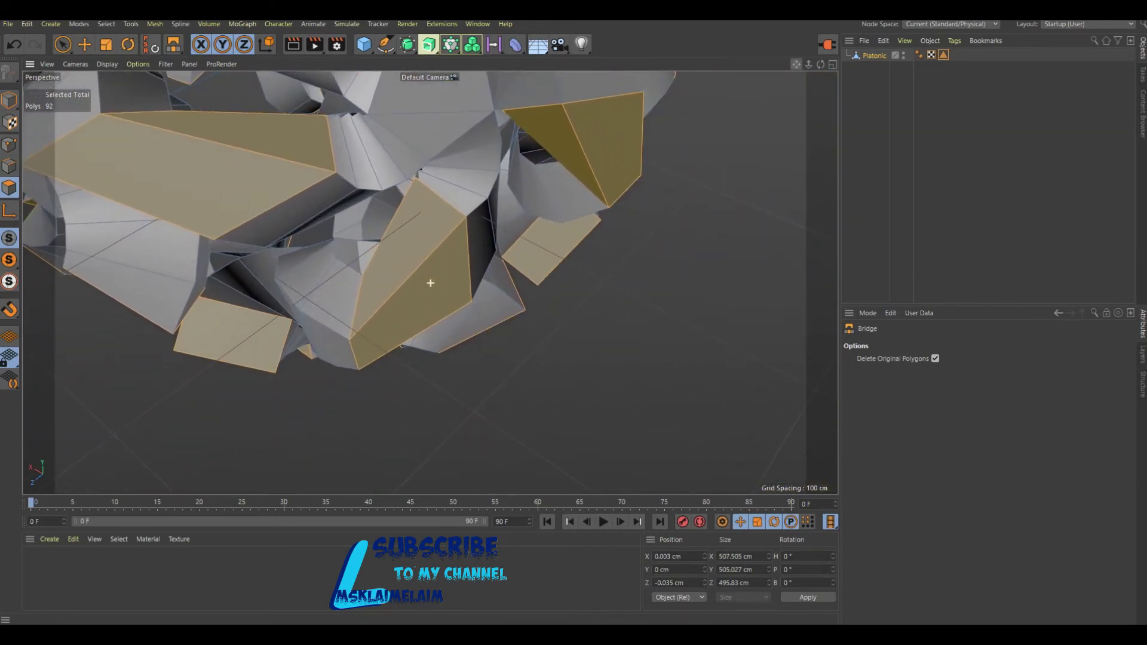
{"action": "left_click_drag", "start_coordinate": [427, 281], "coordinate": [448, 276], "text": "alt"}
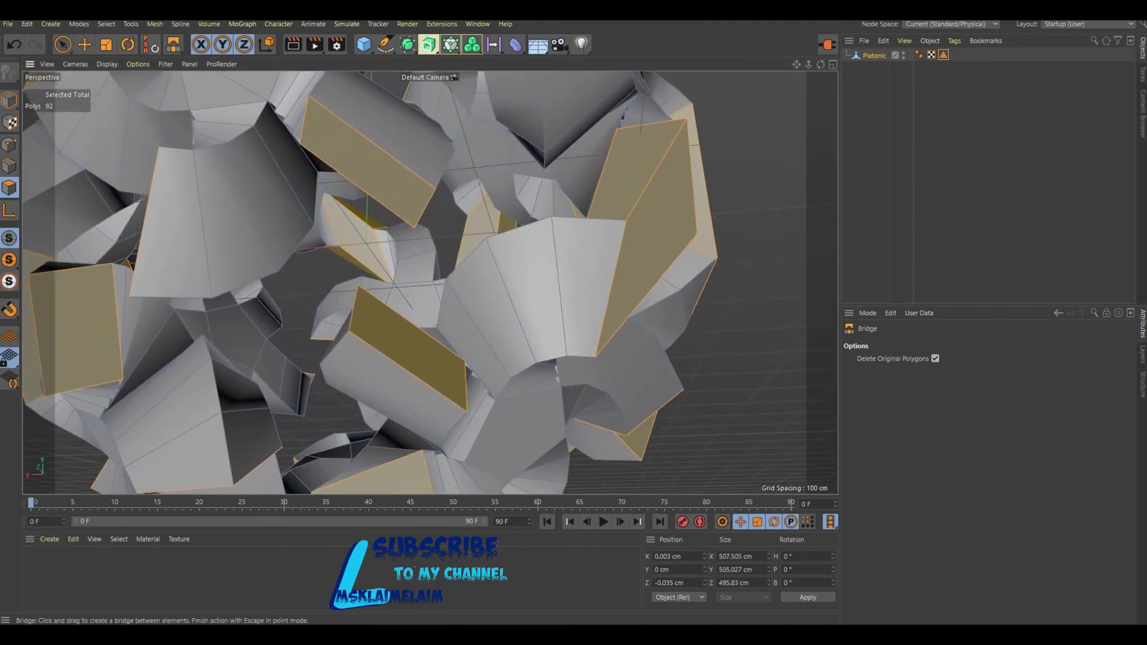
{"action": "left_click_drag", "start_coordinate": [435, 190], "coordinate": [465, 407]}
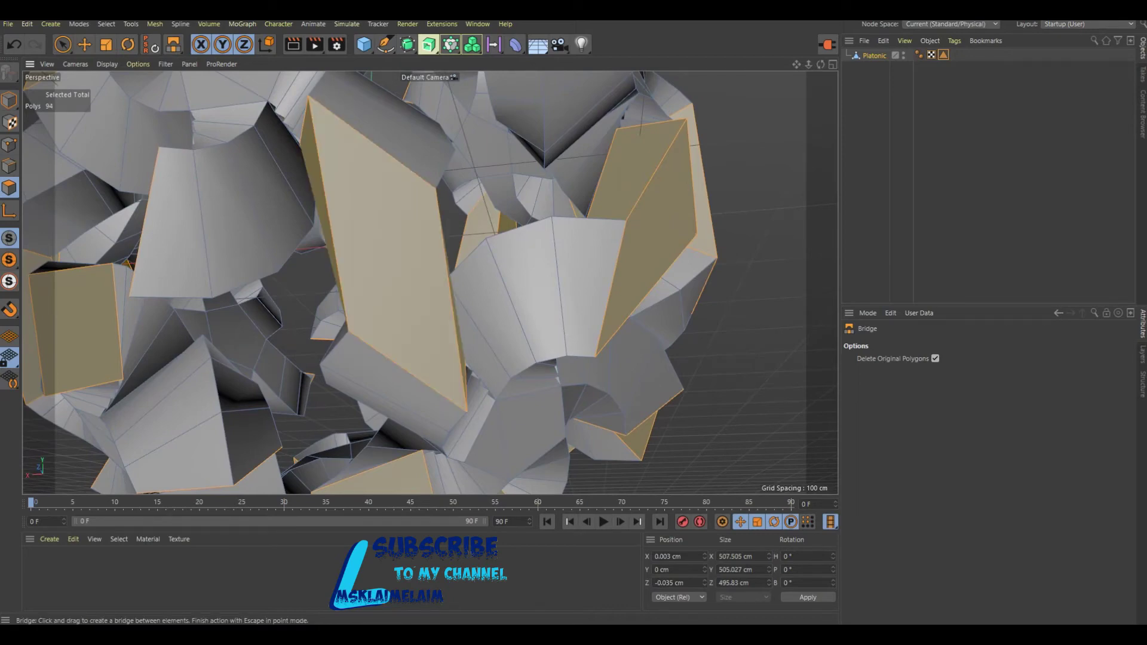
{"action": "left_click_drag", "start_coordinate": [430, 282], "coordinate": [430, 283], "text": "alt"}
{"action": "scroll", "coordinate": [430, 283], "scroll_direction": "down", "scroll_amount": 3}
{"action": "scroll", "coordinate": [430, 282], "scroll_direction": "down", "scroll_amount": 3}
{"action": "scroll", "coordinate": [429, 283], "scroll_direction": "down", "scroll_amount": 2}
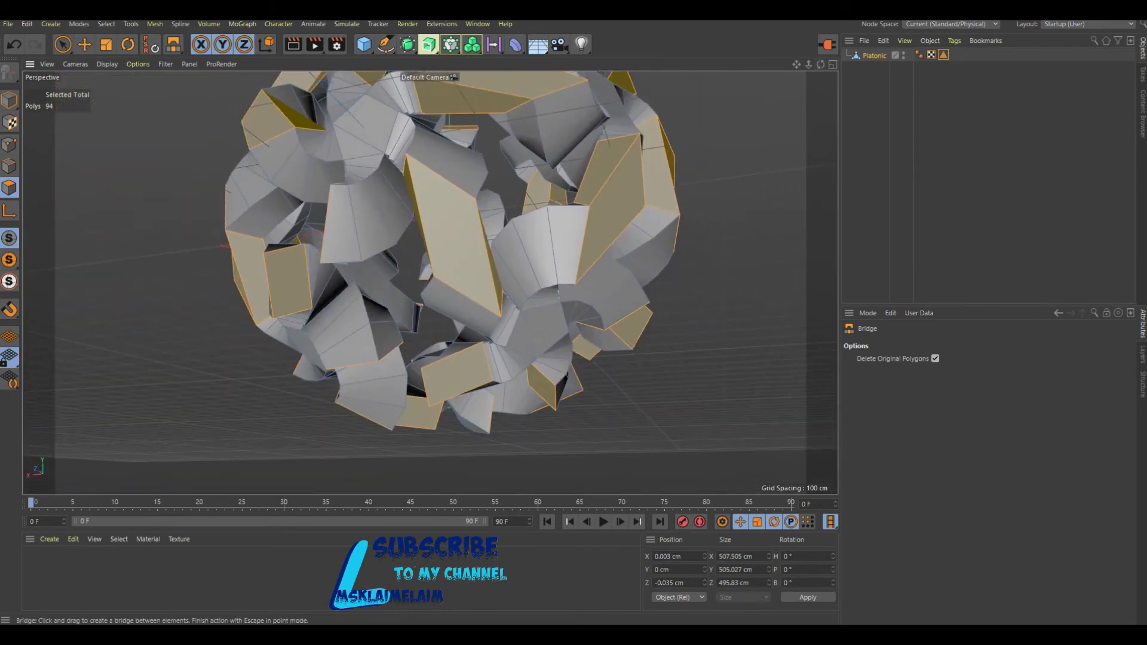
- Bridge four polygon pairs across the ball's middle, orbiting between each one
{"action": "left_click_drag", "start_coordinate": [430, 283], "coordinate": [430, 283], "text": "alt"}
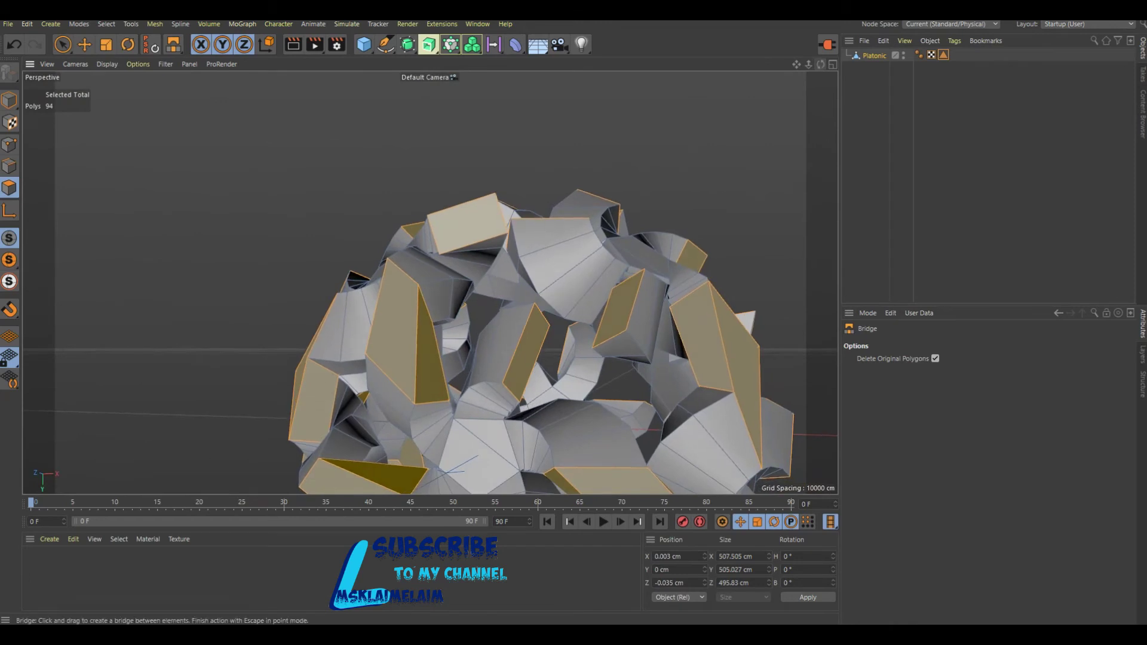
{"action": "left_click_drag", "start_coordinate": [624, 331], "coordinate": [508, 380]}
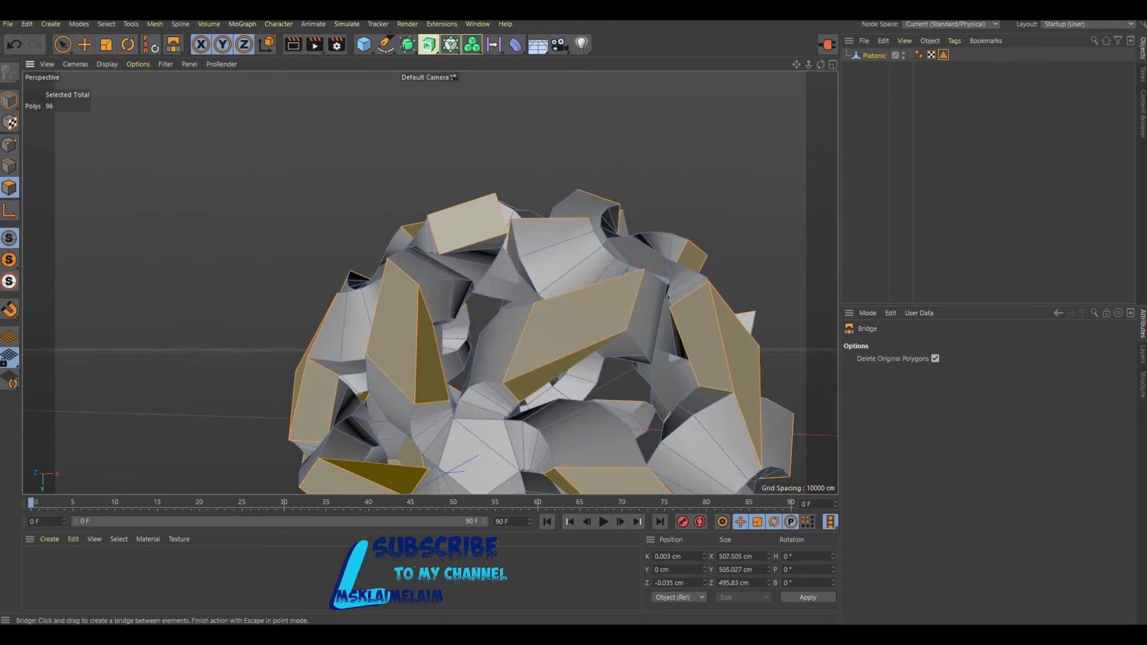
{"action": "left_click_drag", "start_coordinate": [796, 64], "coordinate": [741, 24]}
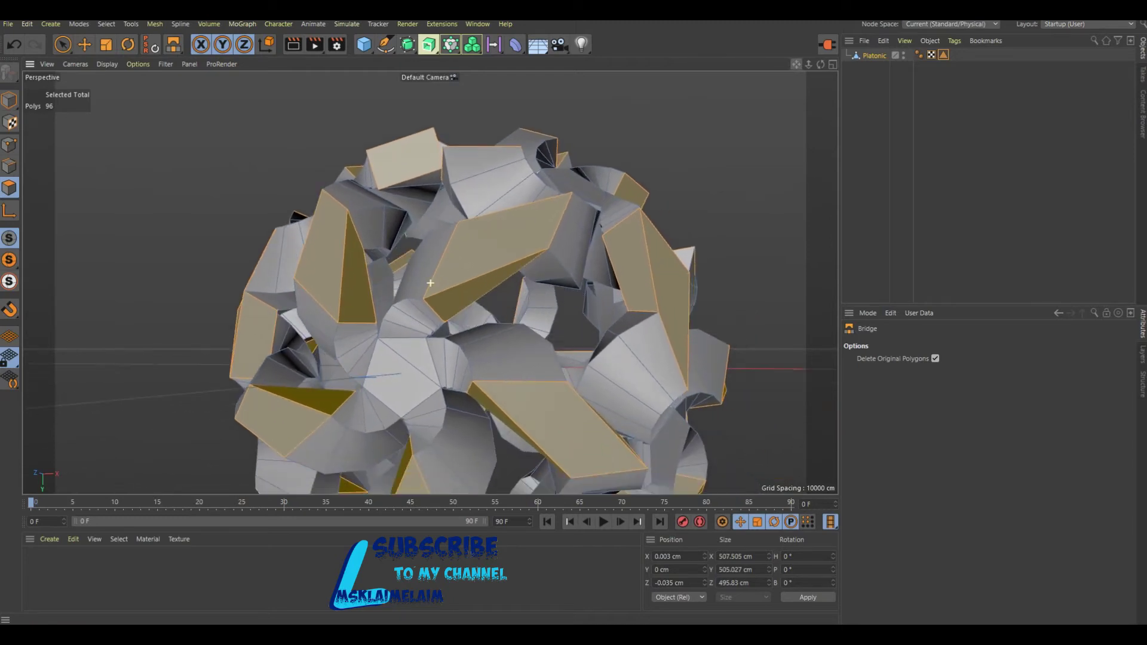
{"action": "left_click_drag", "start_coordinate": [821, 64], "coordinate": [796, 64]}
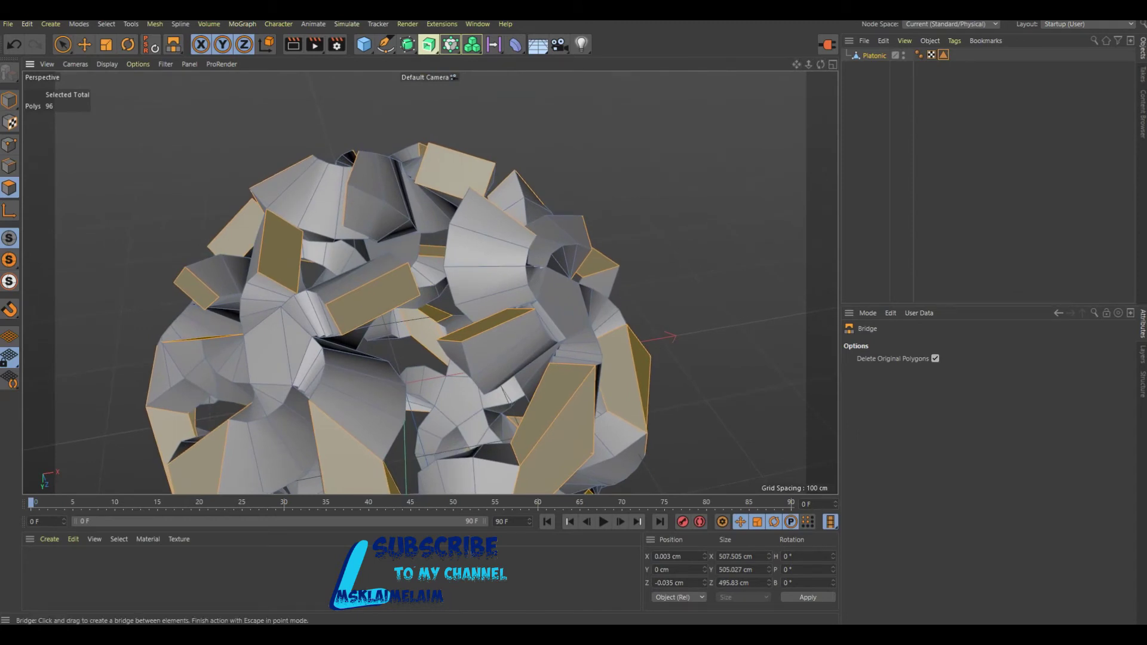
{"action": "left_click_drag", "start_coordinate": [371, 305], "coordinate": [487, 326]}
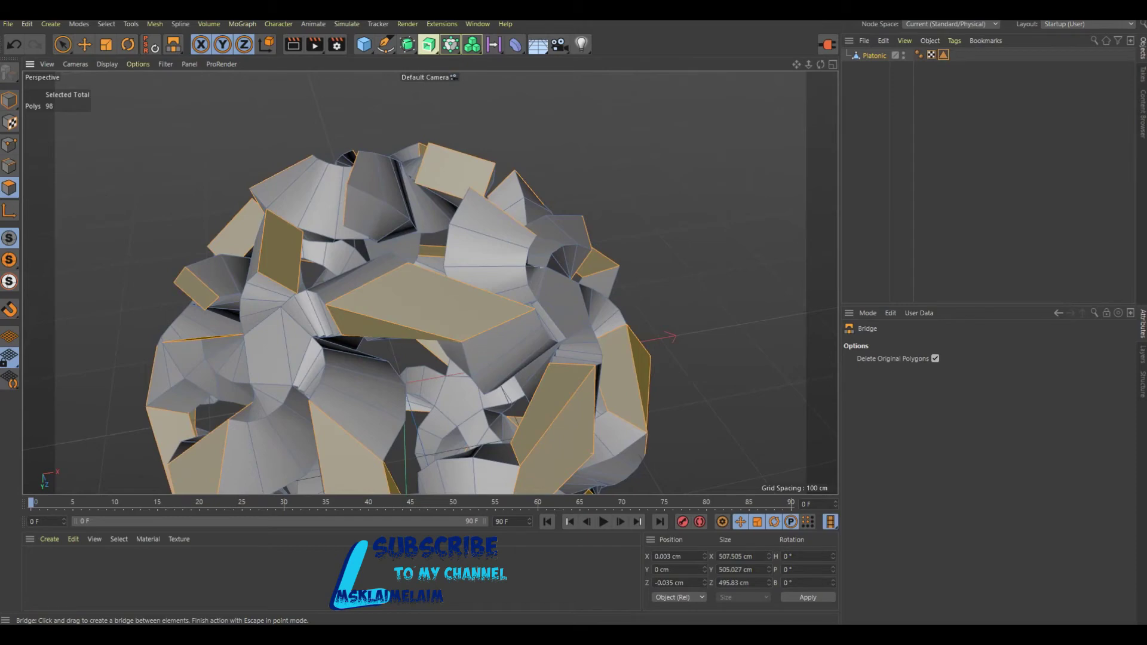
{"action": "left_click_drag", "start_coordinate": [821, 64], "coordinate": [753, 68]}
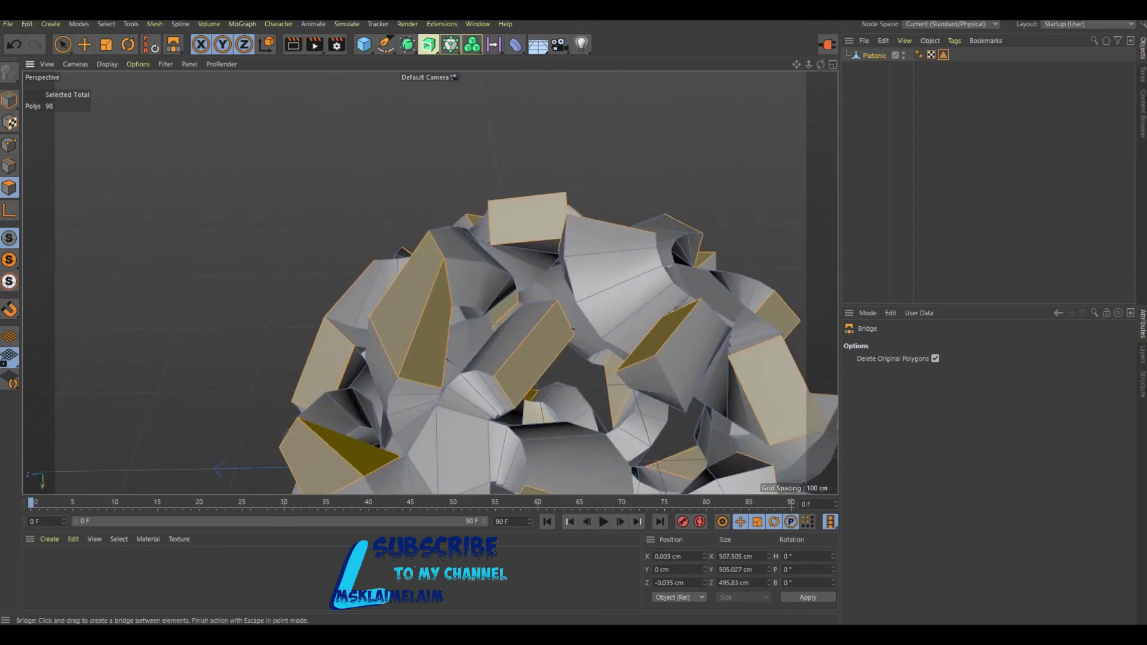
{"action": "left_click_drag", "start_coordinate": [532, 353], "coordinate": [658, 334]}
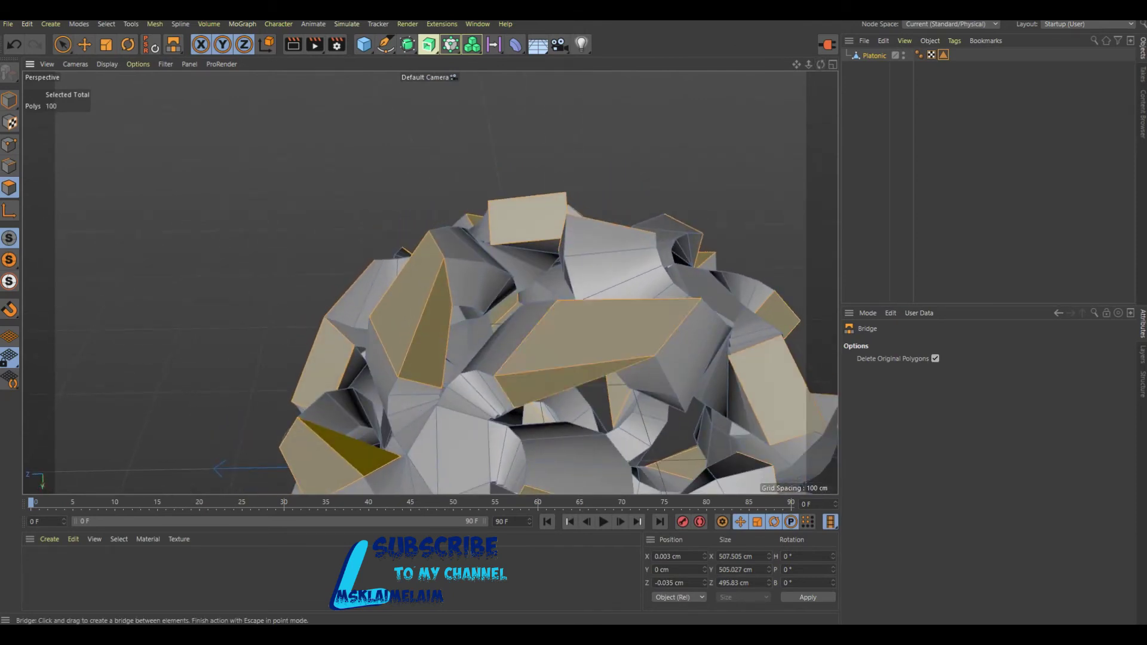
{"action": "left_click_drag", "start_coordinate": [820, 64], "coordinate": [747, 69]}
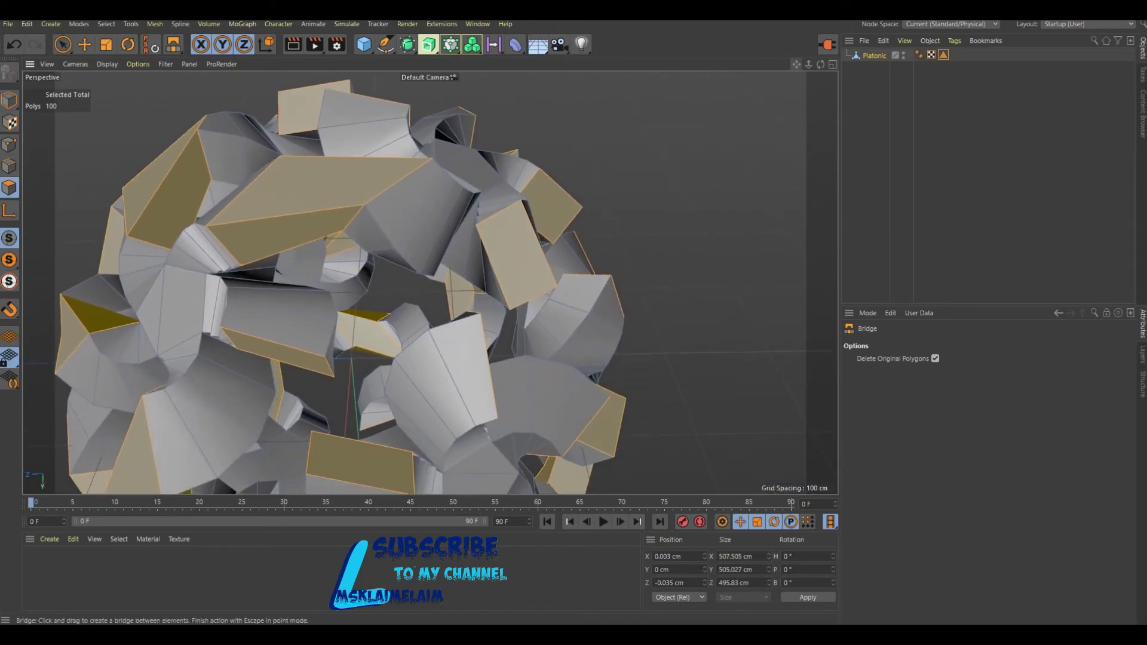
{"action": "left_click_drag", "start_coordinate": [281, 347], "coordinate": [358, 460]}
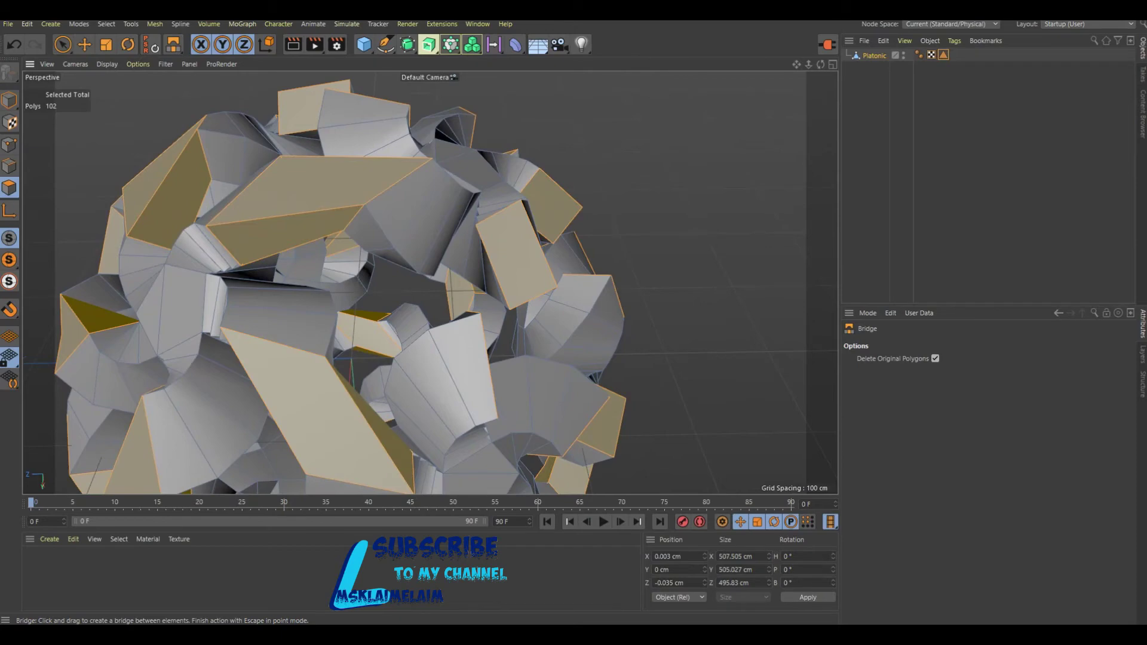
- Bridge the lower-left and upper-right polygon pairs from new viewing angles
{"action": "left_click_drag", "start_coordinate": [820, 64], "coordinate": [430, 283]}
{"action": "left_click_drag", "start_coordinate": [821, 64], "coordinate": [816, 67]}
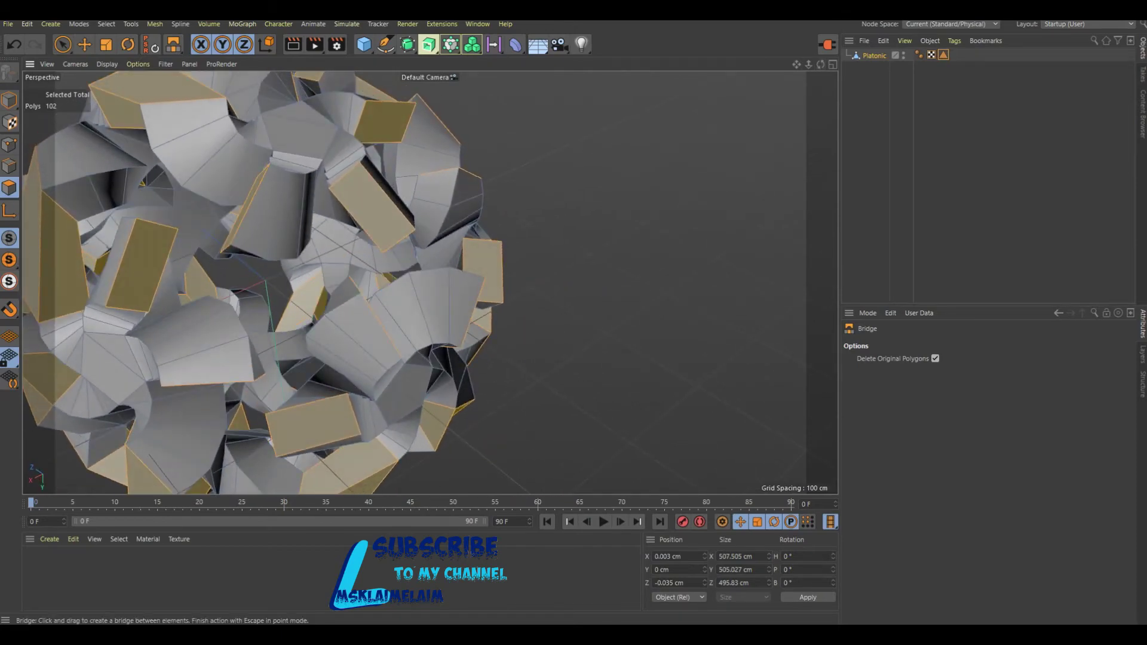
{"action": "left_click_drag", "start_coordinate": [108, 306], "coordinate": [221, 251]}
{"action": "left_click_drag", "start_coordinate": [222, 251], "coordinate": [221, 251]}
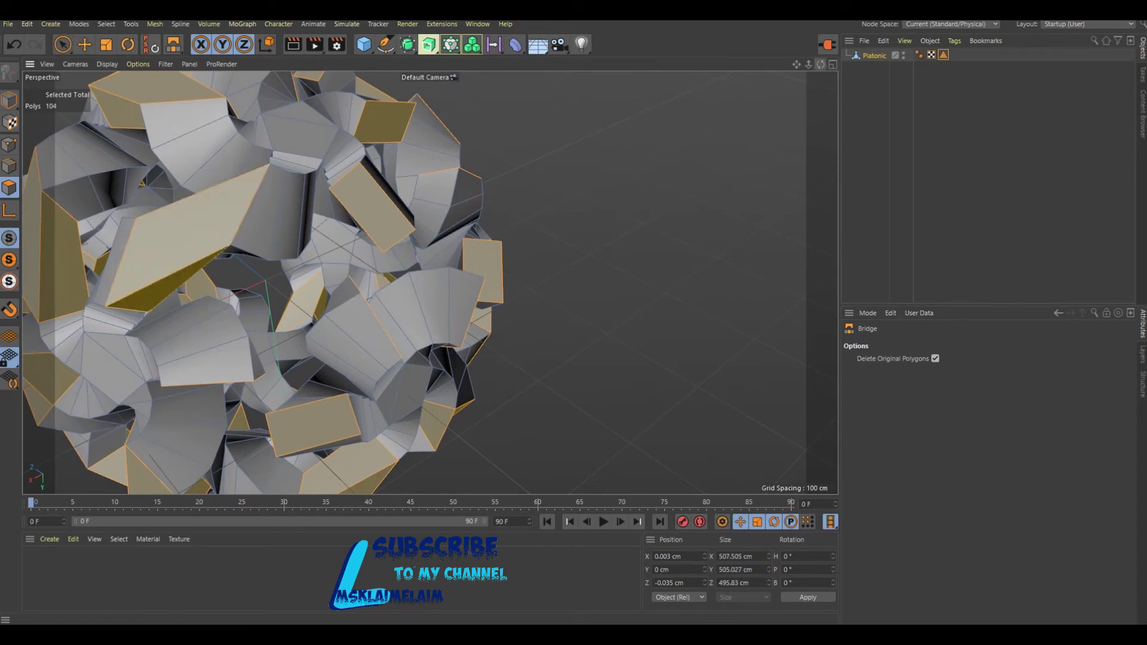
{"action": "left_click_drag", "start_coordinate": [821, 63], "coordinate": [795, 83]}
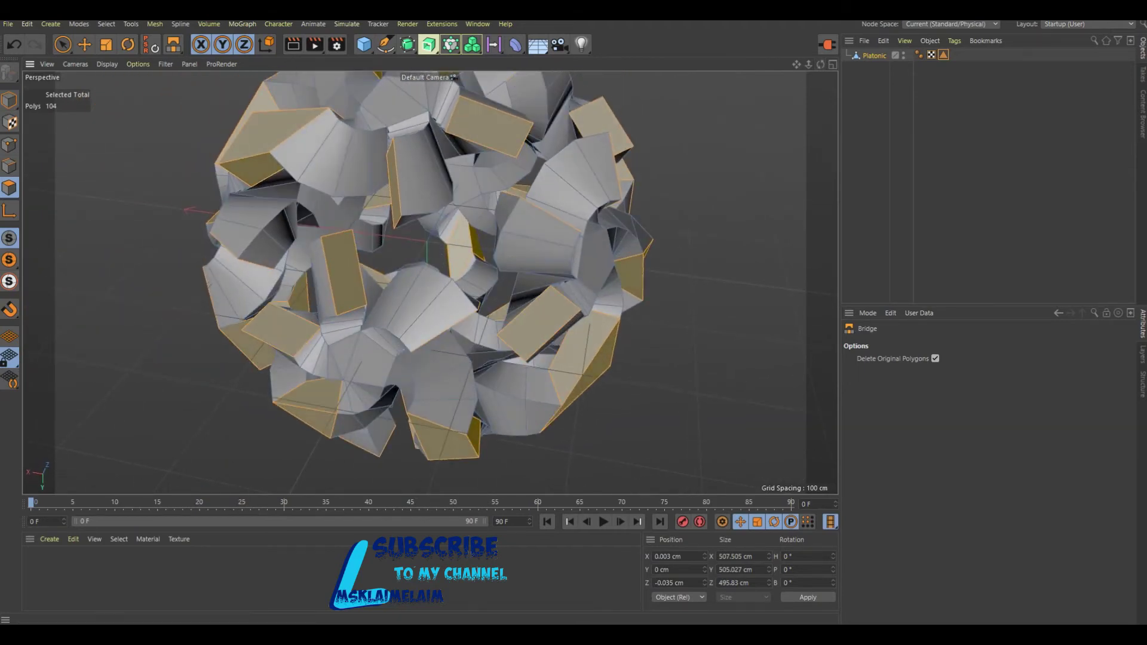
{"action": "left_click_drag", "start_coordinate": [395, 179], "coordinate": [344, 272]}
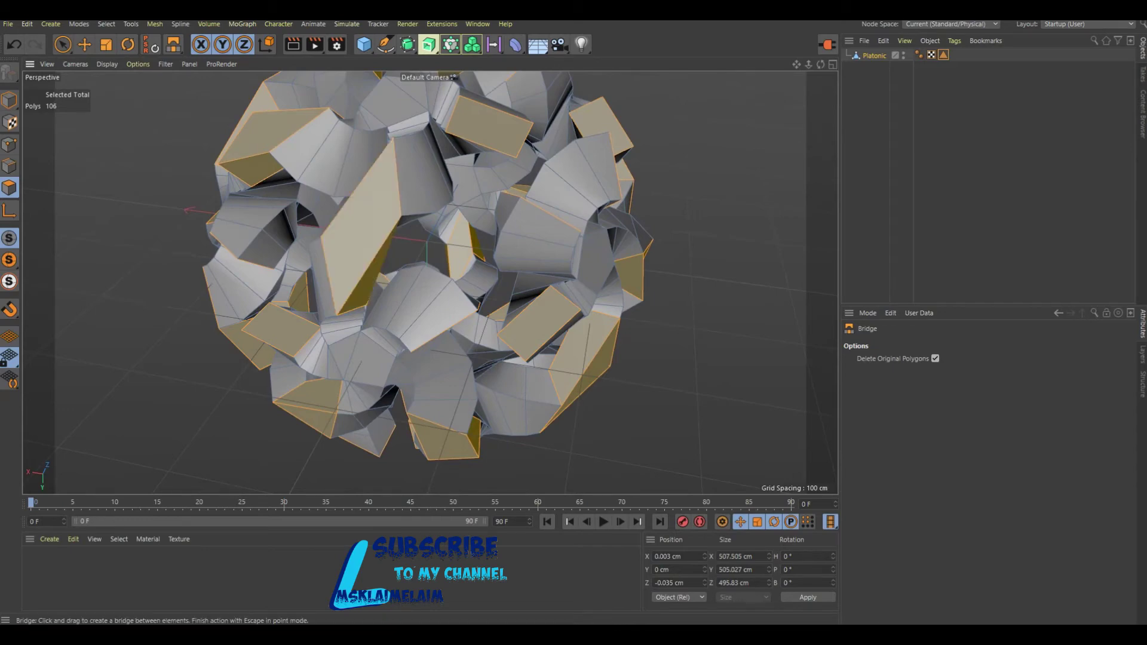
{"action": "left_click_drag", "start_coordinate": [821, 64], "coordinate": [777, 89]}
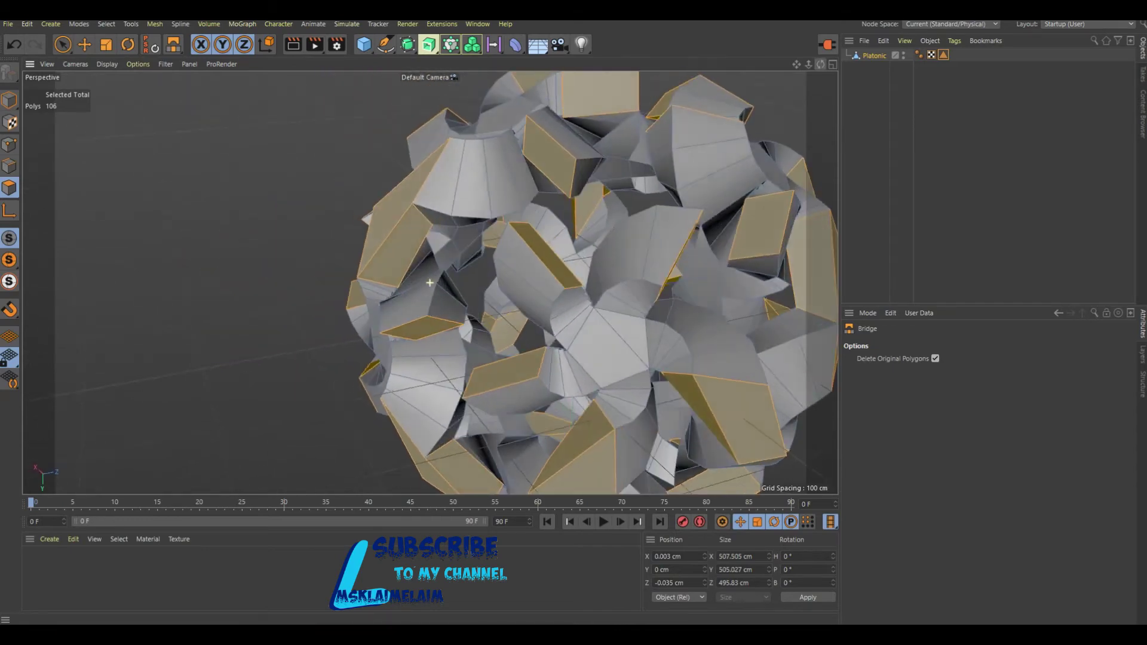
{"action": "left_click_drag", "start_coordinate": [465, 330], "coordinate": [521, 380]}
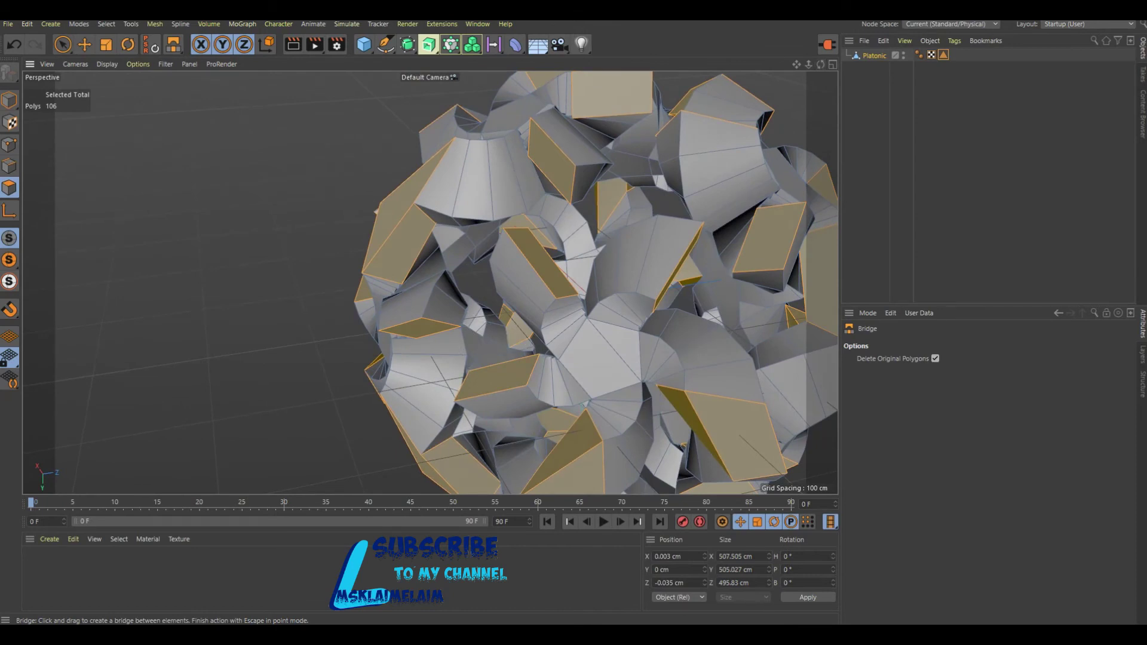
- Undo and redo the gold-pair bridge, then bridge two right-side polygon pairs
{"action": "left_click", "coordinate": [14, 43]}
{"action": "left_click", "coordinate": [35, 44]}
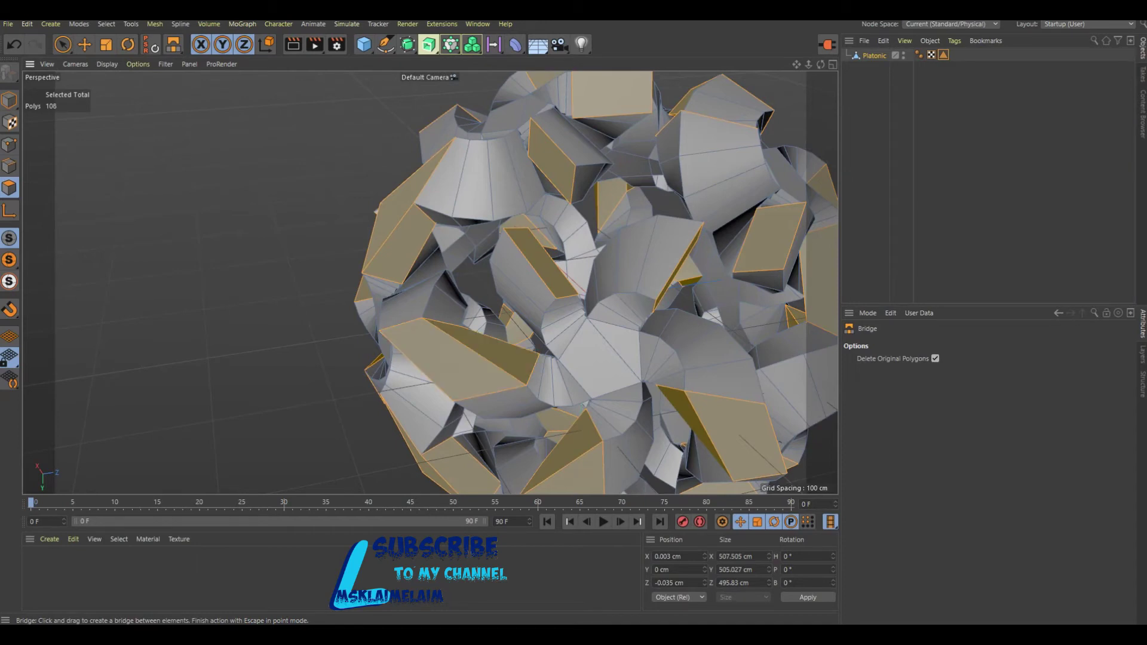
{"action": "left_click_drag", "start_coordinate": [572, 190], "coordinate": [567, 281]}
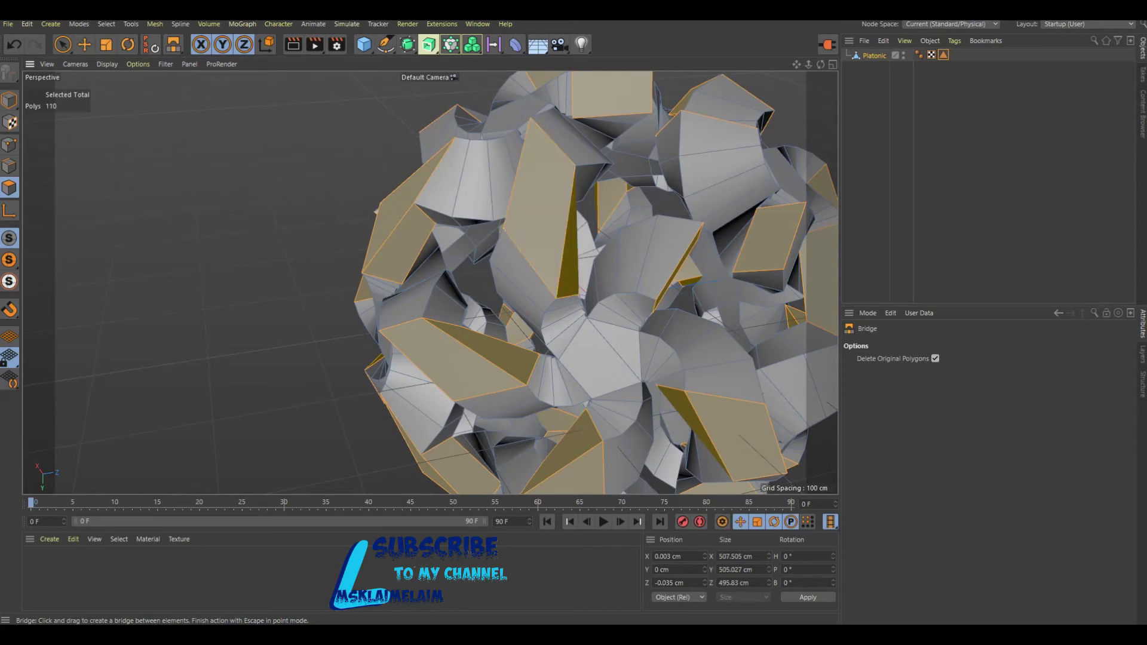
{"action": "left_click_drag", "start_coordinate": [783, 270], "coordinate": [655, 309]}
{"action": "left_click_drag", "start_coordinate": [656, 308], "coordinate": [653, 312]}
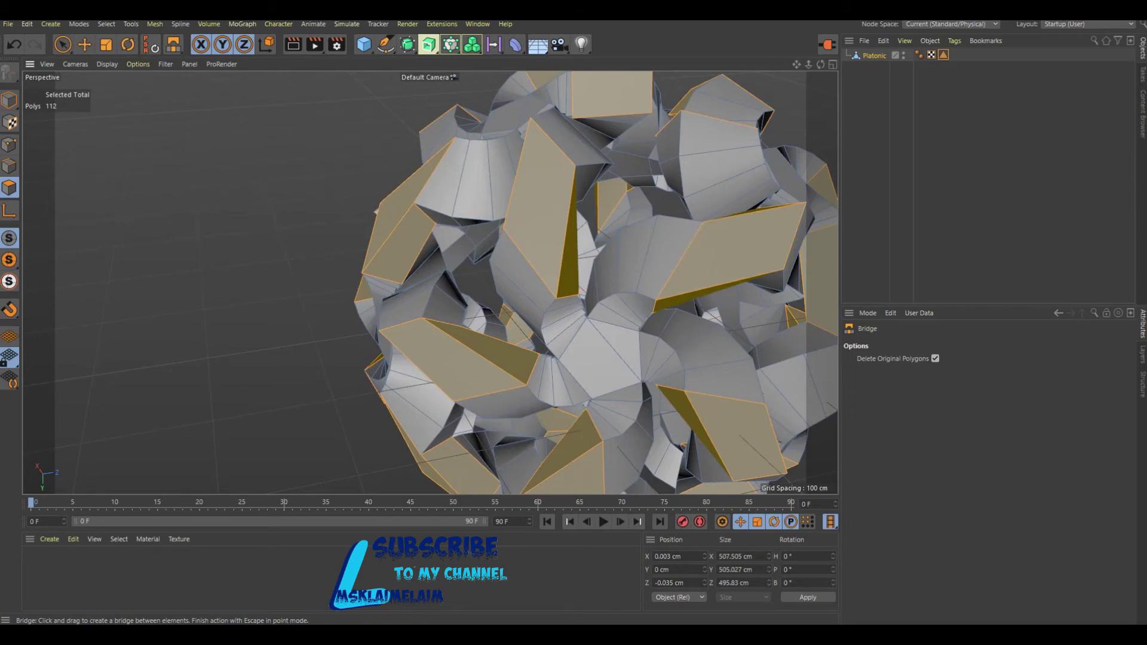
- Bridge the thin polygon to the upper one, bringing the count to 114, then frame the whole ball
{"action": "scroll", "coordinate": [676, 252], "scroll_direction": "down", "scroll_amount": 2}
{"action": "scroll", "coordinate": [676, 251], "scroll_direction": "down", "scroll_amount": 1}
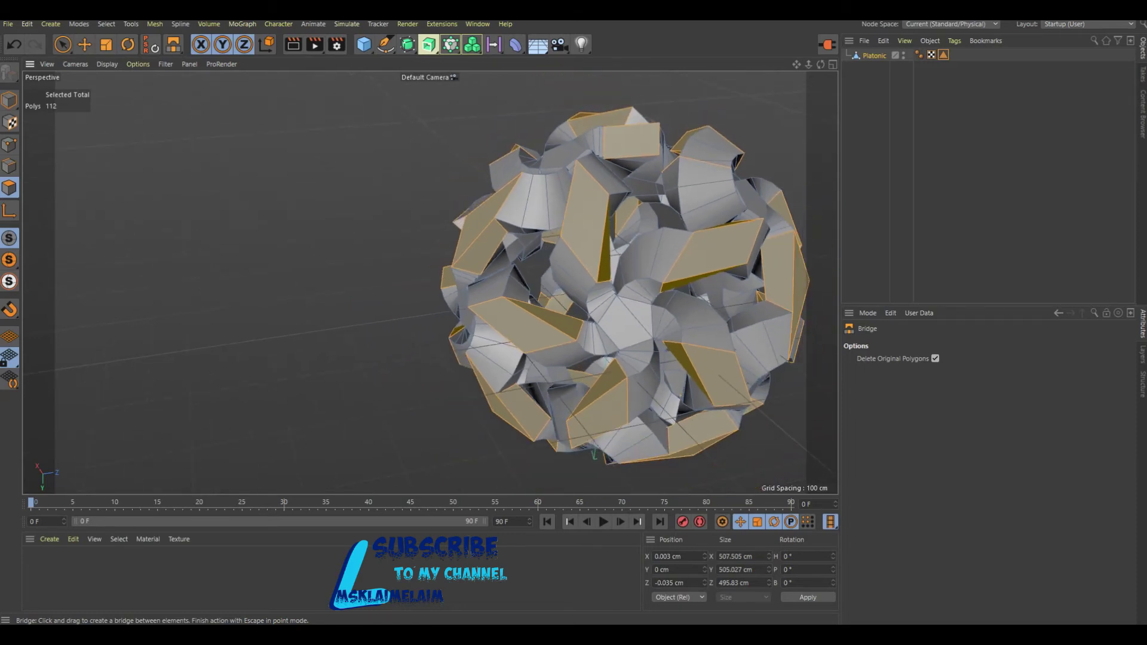
{"action": "scroll", "coordinate": [427, 281], "scroll_direction": "up", "scroll_amount": 1}
{"action": "scroll", "coordinate": [428, 281], "scroll_direction": "up", "scroll_amount": 2}
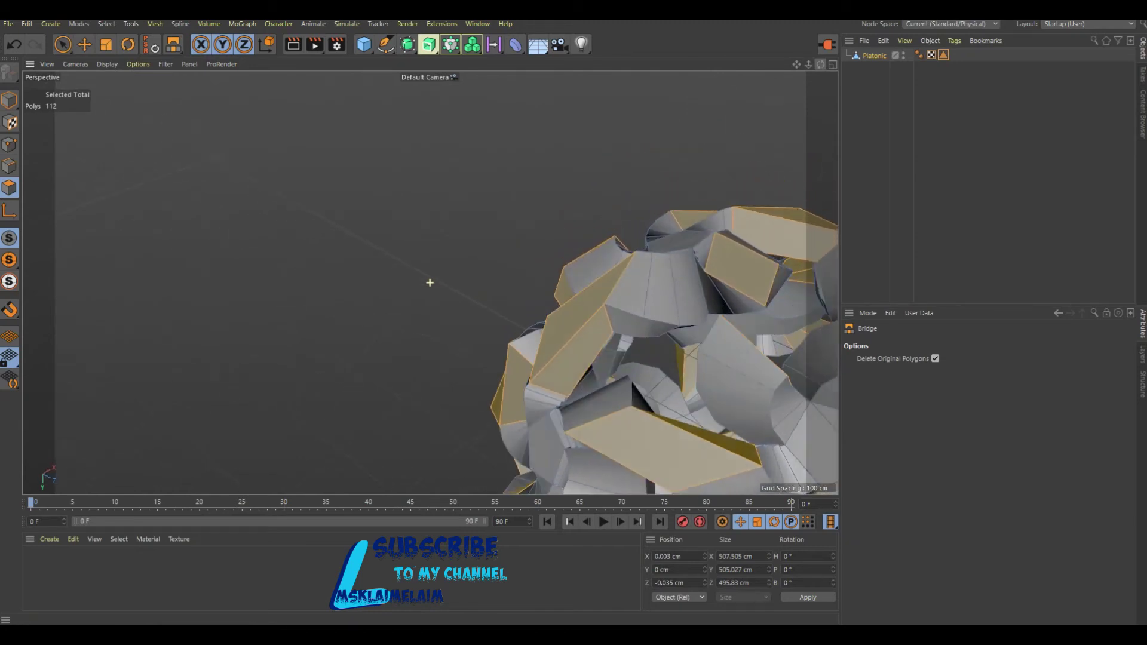
{"action": "scroll", "coordinate": [430, 283], "scroll_direction": "up", "scroll_amount": 2}
{"action": "scroll", "coordinate": [430, 283], "scroll_direction": "up", "scroll_amount": 1}
{"action": "scroll", "coordinate": [429, 282], "scroll_direction": "down", "scroll_amount": 3}
{"action": "scroll", "coordinate": [429, 283], "scroll_direction": "up", "scroll_amount": 2}
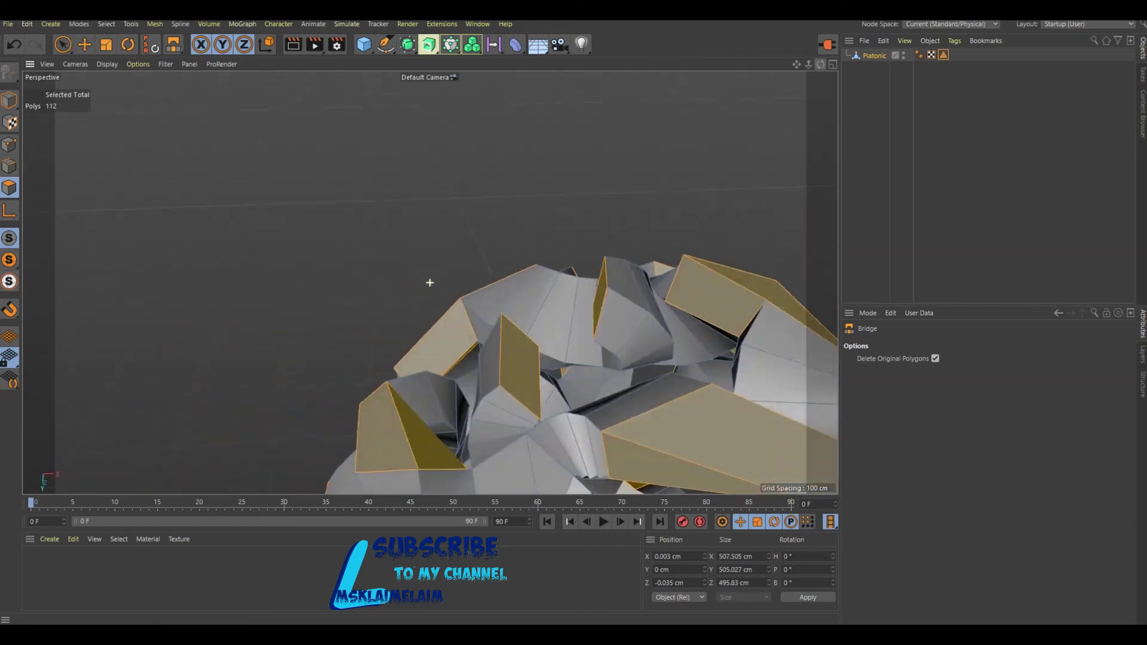
{"action": "scroll", "coordinate": [430, 283], "scroll_direction": "up", "scroll_amount": 2}
{"action": "scroll", "coordinate": [430, 282], "scroll_direction": "up", "scroll_amount": 1}
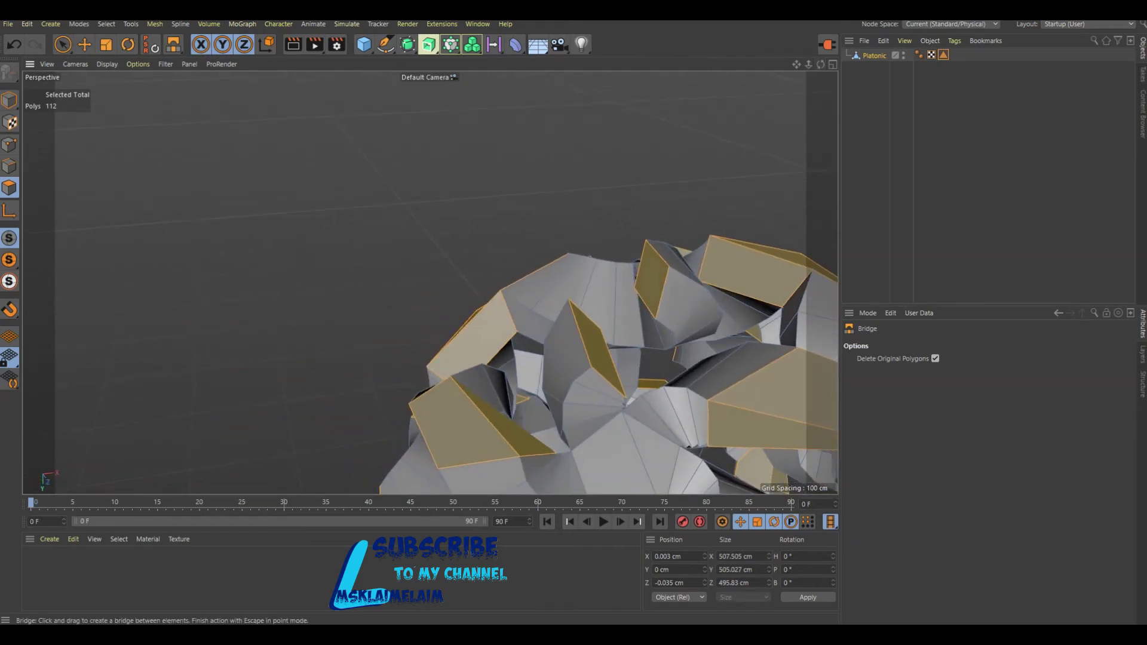
{"action": "left_click_drag", "start_coordinate": [610, 345], "coordinate": [651, 309]}
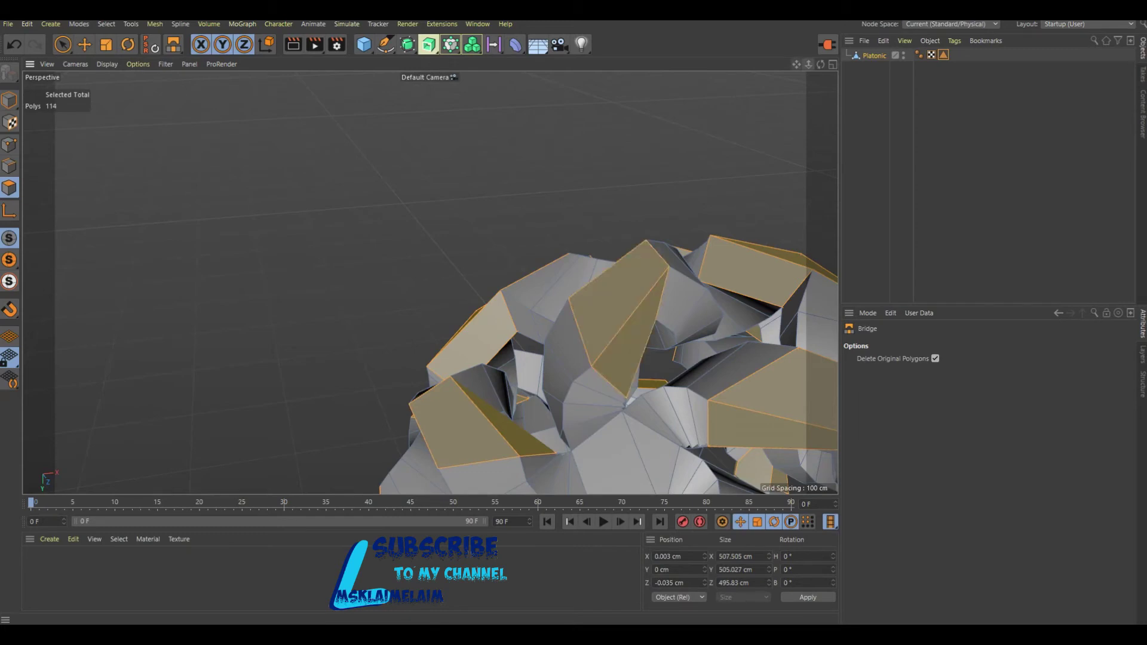
{"action": "key", "text": "h"}
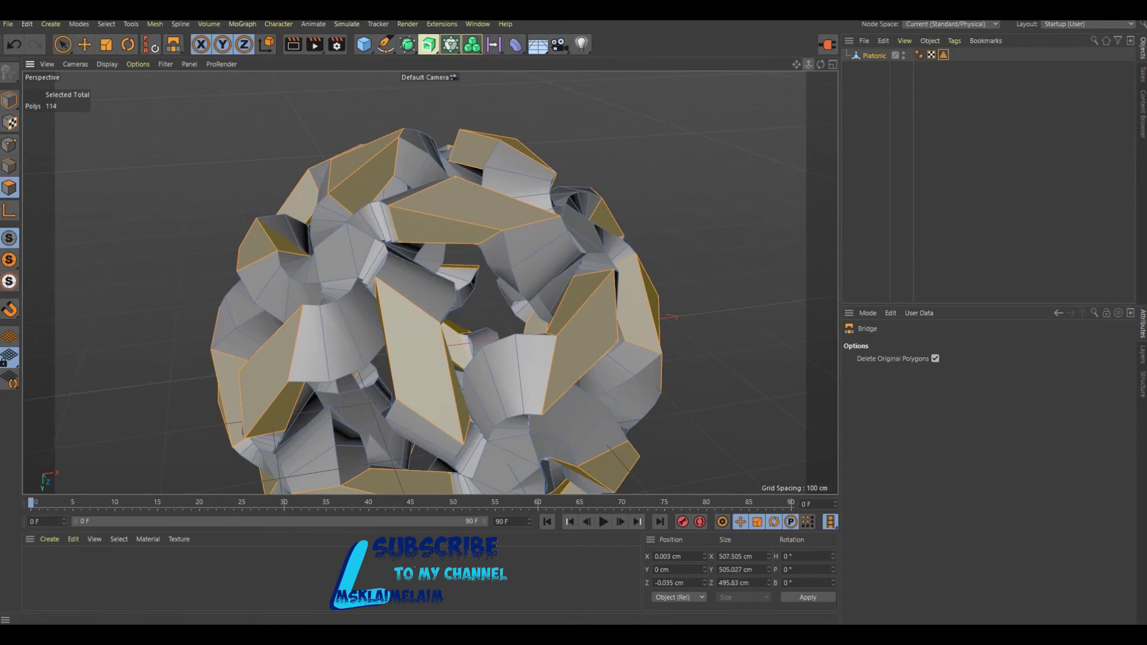
{"action": "left_click_drag", "start_coordinate": [821, 64], "coordinate": [430, 282]}
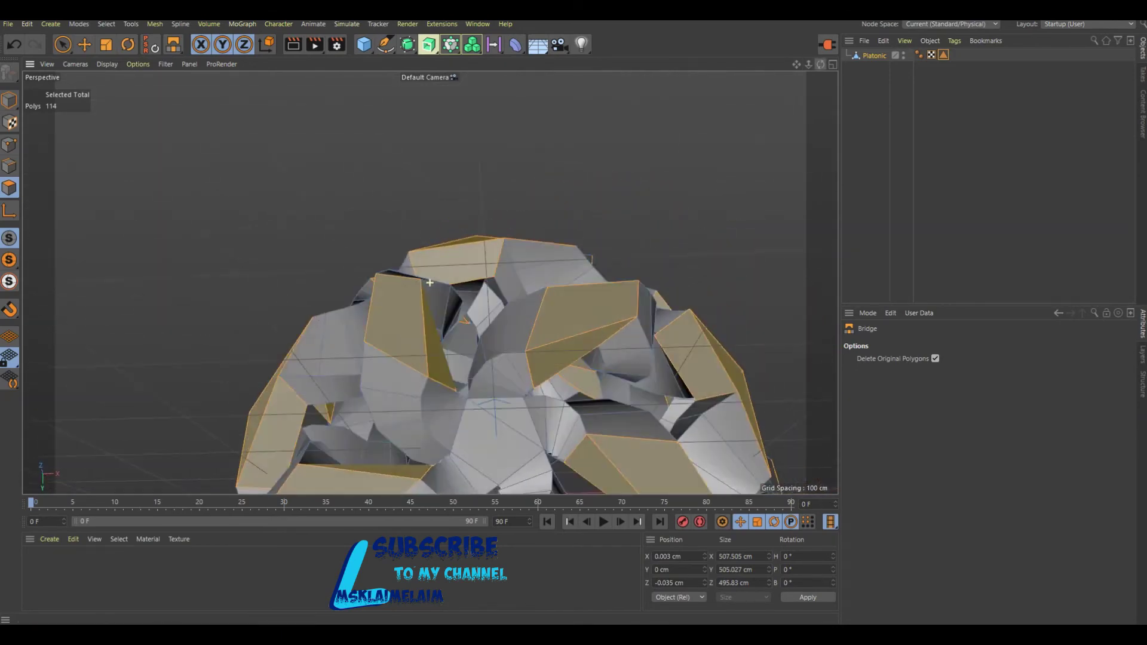
{"action": "left_click_drag", "start_coordinate": [429, 283], "coordinate": [431, 282]}
{"action": "scroll", "coordinate": [476, 254], "scroll_direction": "down", "scroll_amount": 3}
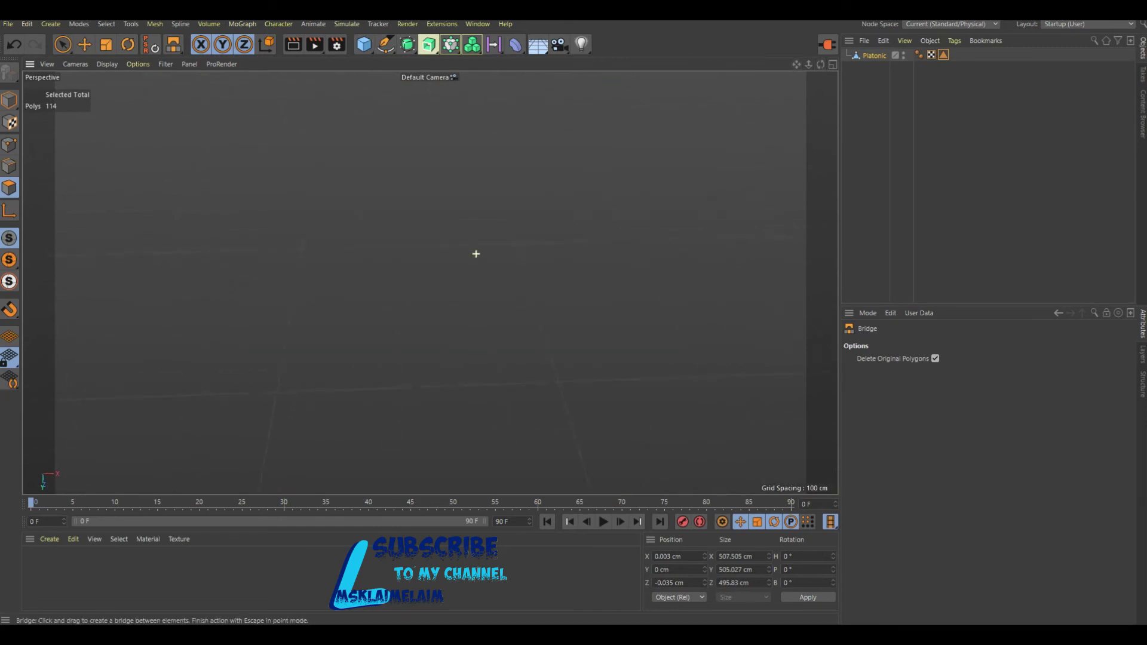
- Bridge the tall and lower tan faces to the thin face
{"action": "scroll", "coordinate": [476, 253], "scroll_direction": "down", "scroll_amount": 5}
{"action": "scroll", "coordinate": [477, 254], "scroll_direction": "down", "scroll_amount": 3}
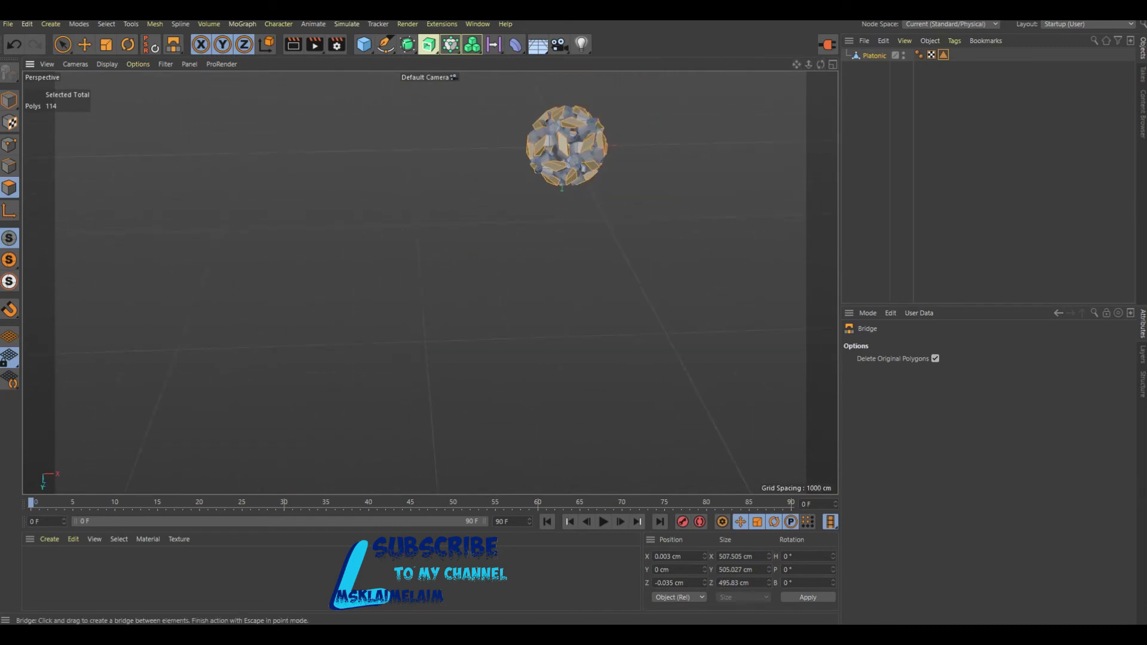
{"action": "middle_click_drag", "start_coordinate": [430, 282], "coordinate": [415, 265]}
{"action": "scroll", "coordinate": [484, 239], "scroll_direction": "up", "scroll_amount": 1}
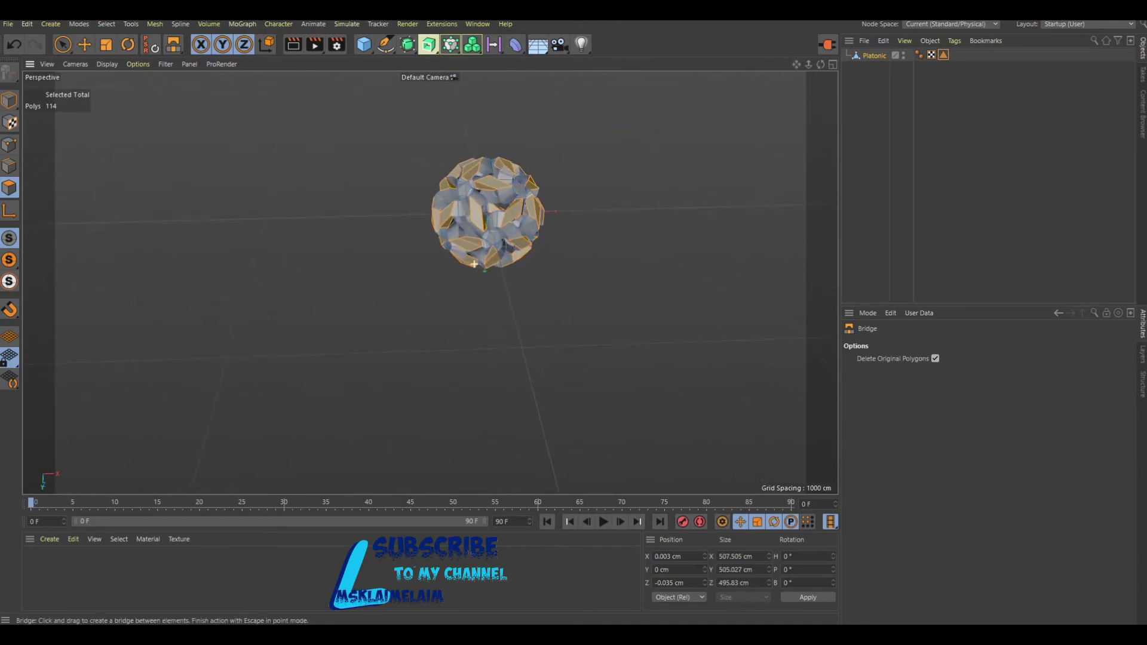
{"action": "scroll", "coordinate": [484, 239], "scroll_direction": "up", "scroll_amount": 2}
{"action": "scroll", "coordinate": [484, 239], "scroll_direction": "up", "scroll_amount": 1}
{"action": "scroll", "coordinate": [484, 239], "scroll_direction": "up", "scroll_amount": 4}
{"action": "scroll", "coordinate": [528, 161], "scroll_direction": "up", "scroll_amount": 2}
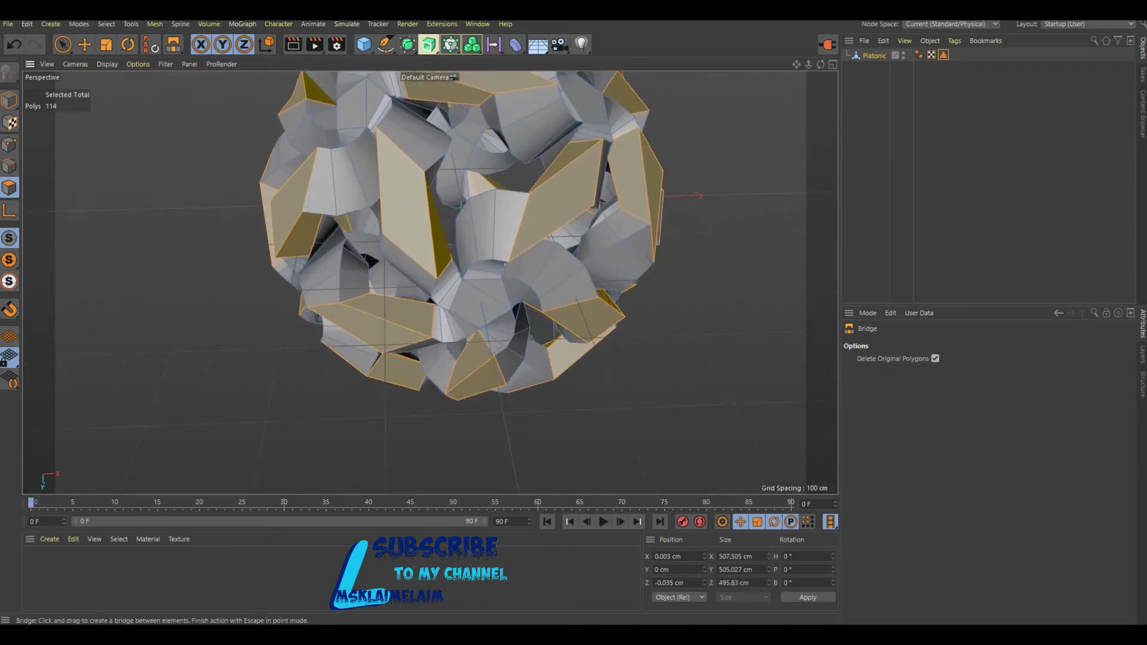
{"action": "scroll", "coordinate": [527, 160], "scroll_direction": "up", "scroll_amount": 2}
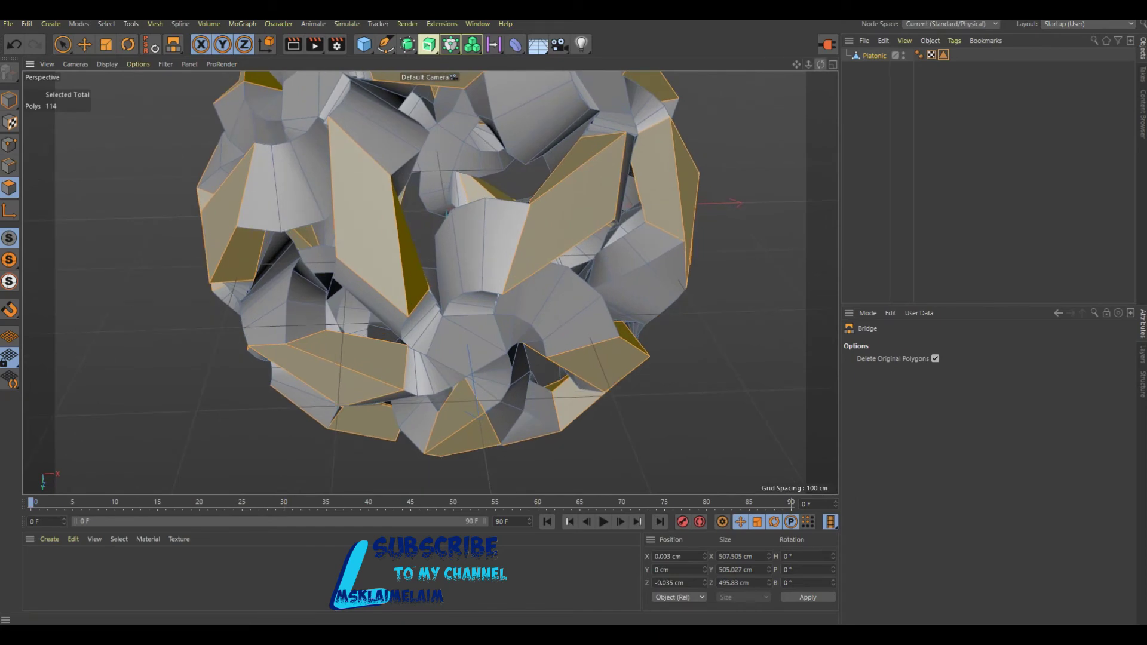
{"action": "left_click_drag", "start_coordinate": [821, 64], "coordinate": [771, 78]}
{"action": "left_click_drag", "start_coordinate": [430, 283], "coordinate": [430, 282], "text": "alt"}
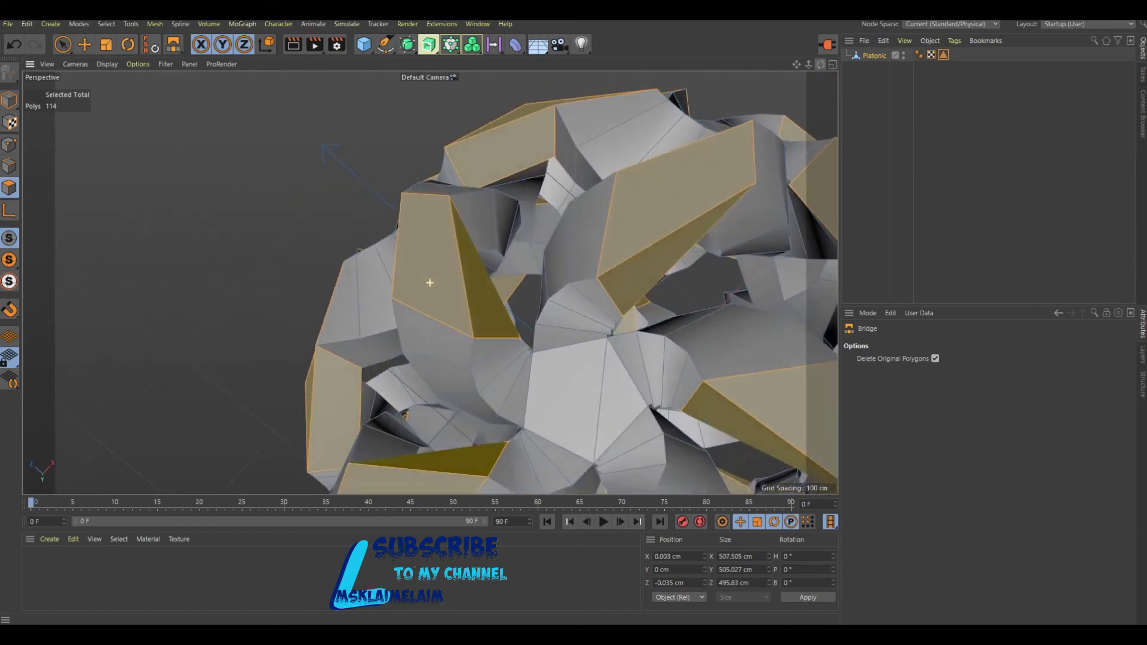
{"action": "scroll", "coordinate": [430, 283], "scroll_direction": "down", "scroll_amount": 3}
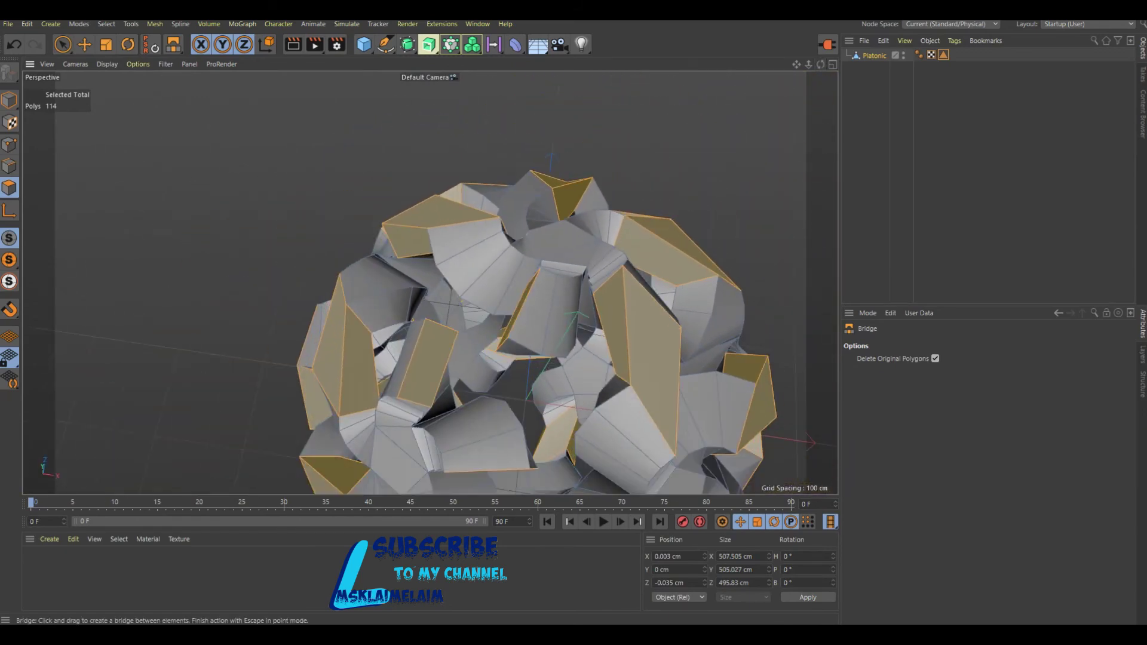
{"action": "scroll", "coordinate": [430, 283], "scroll_direction": "down", "scroll_amount": 2}
{"action": "scroll", "coordinate": [522, 367], "scroll_direction": "up", "scroll_amount": 2}
{"action": "scroll", "coordinate": [522, 368], "scroll_direction": "up", "scroll_amount": 2}
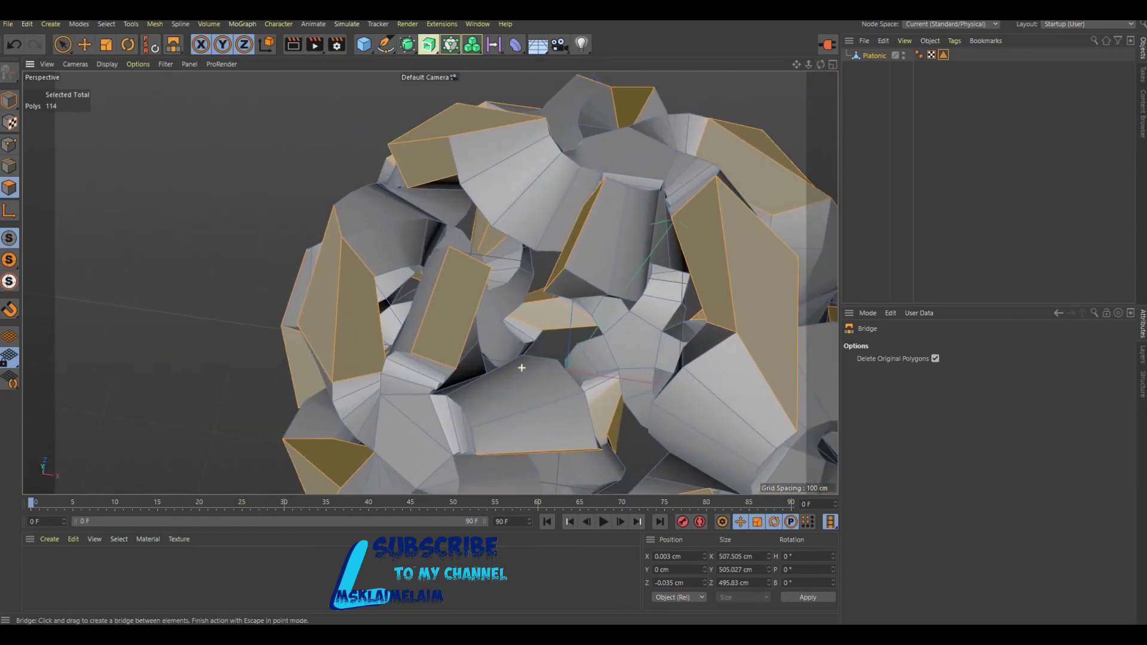
{"action": "scroll", "coordinate": [521, 367], "scroll_direction": "up", "scroll_amount": 2}
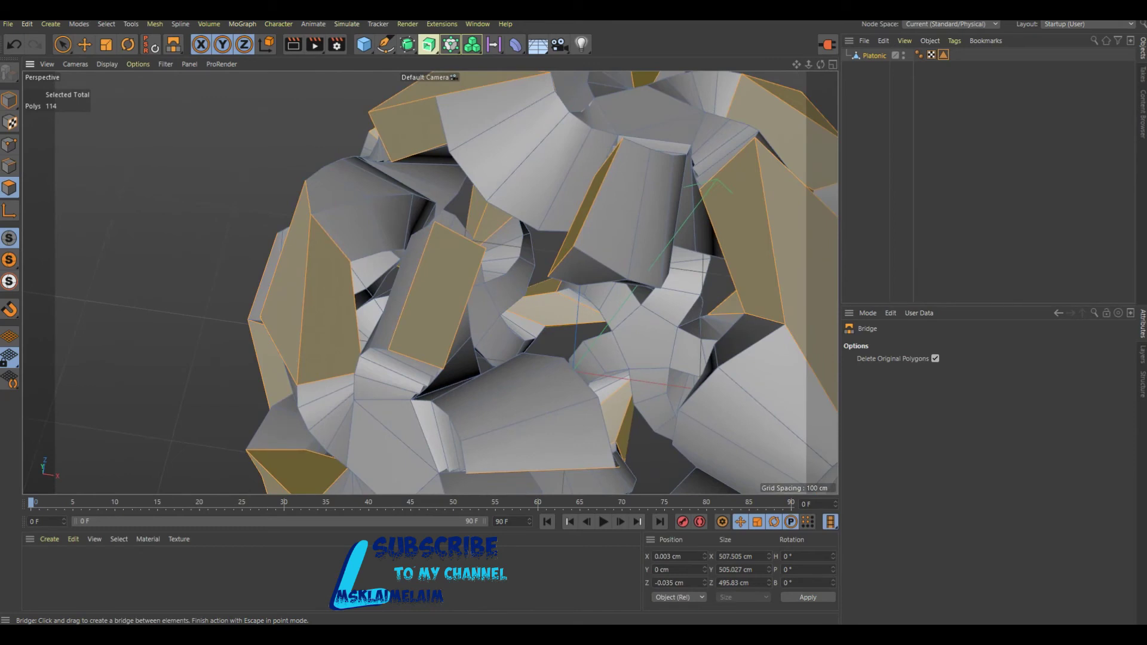
{"action": "left_click_drag", "start_coordinate": [470, 297], "coordinate": [572, 247]}
{"action": "left_click_drag", "start_coordinate": [419, 299], "coordinate": [572, 248]}
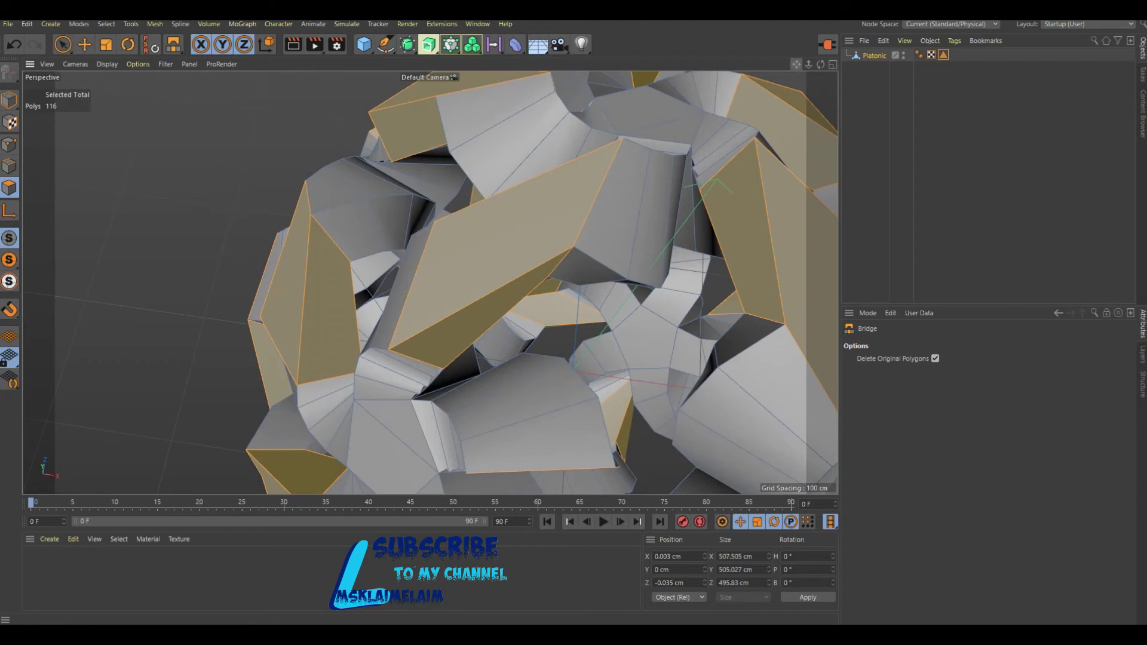
- Bridge the upper tan face to the lower one, reaching 116 polygons
{"action": "left_click_drag", "start_coordinate": [821, 64], "coordinate": [776, 83]}
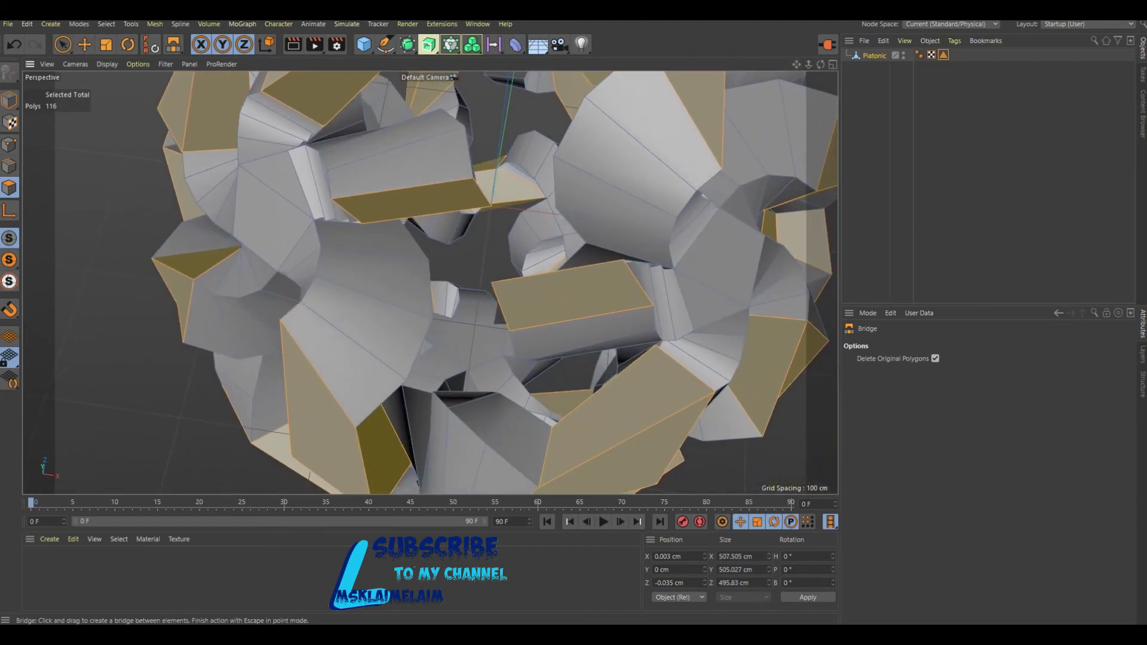
{"action": "left_click_drag", "start_coordinate": [411, 199], "coordinate": [571, 294]}
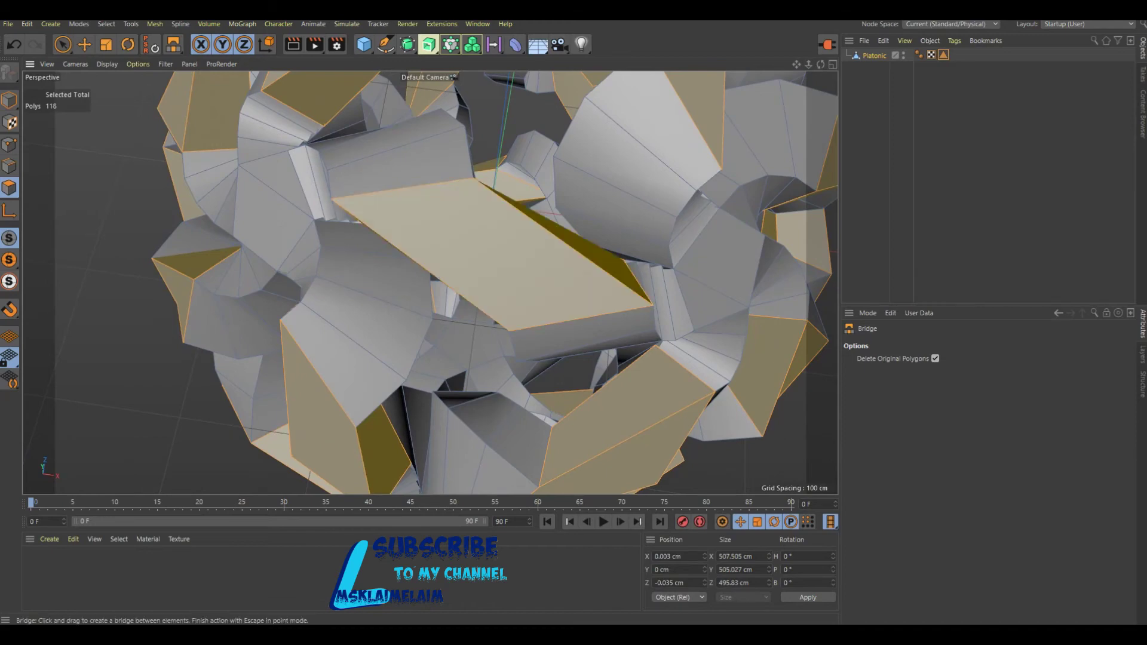
{"action": "left_click_drag", "start_coordinate": [657, 239], "coordinate": [732, 222], "text": "alt"}
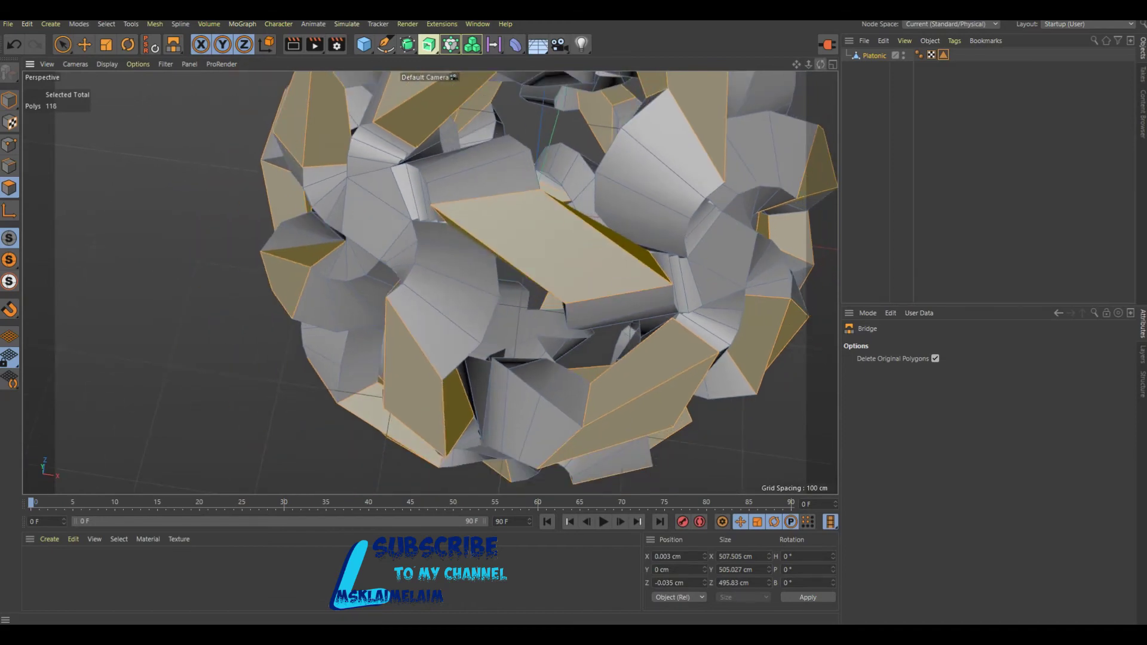
{"action": "left_click_drag", "start_coordinate": [821, 64], "coordinate": [777, 96]}
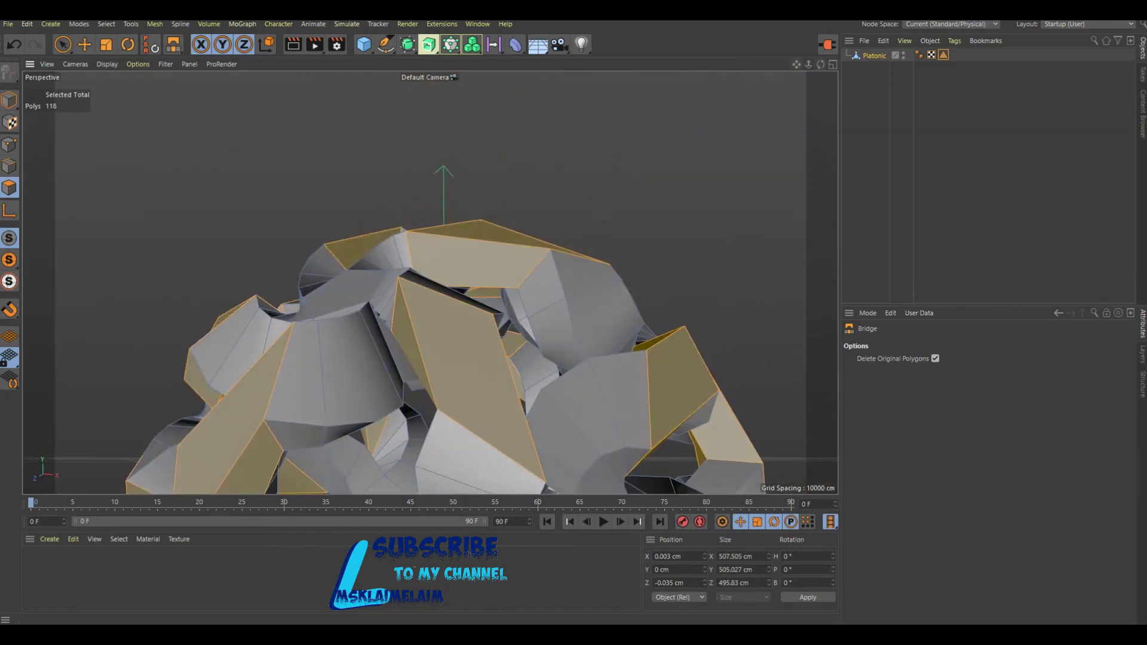
- Bridge the final pair of flat faces for 120 polygons, then inspect the ball from all sides
{"action": "scroll", "coordinate": [430, 283], "scroll_direction": "up", "scroll_amount": 4}
{"action": "scroll", "coordinate": [430, 282], "scroll_direction": "up", "scroll_amount": 6}
{"action": "scroll", "coordinate": [430, 282], "scroll_direction": "down", "scroll_amount": 2}
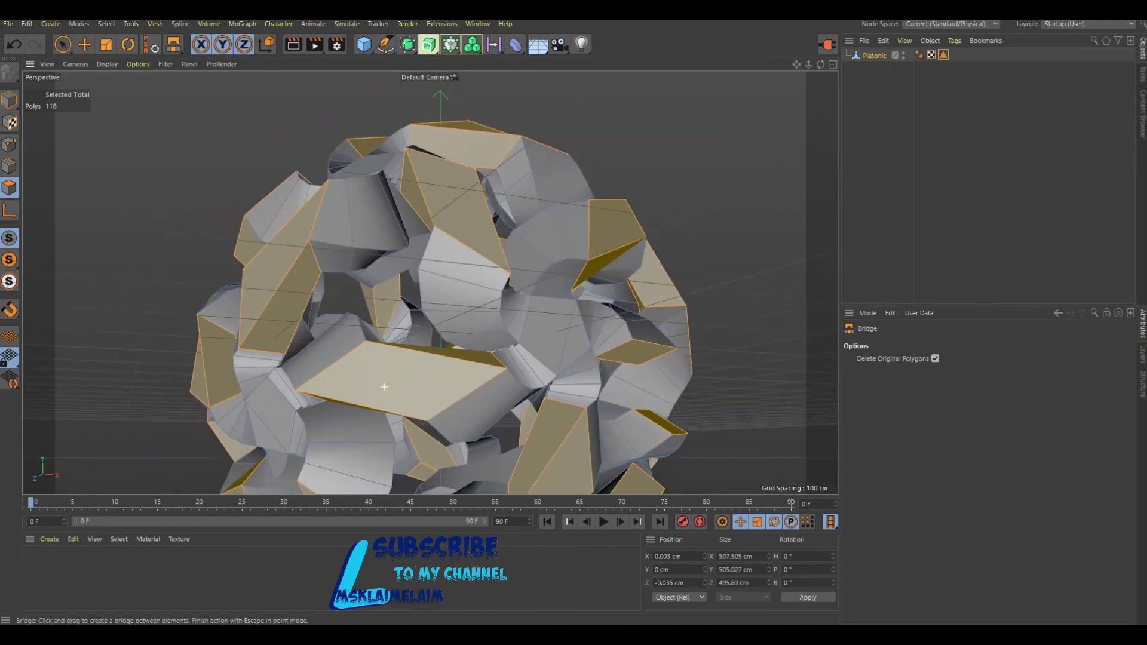
{"action": "left_click_drag", "start_coordinate": [821, 64], "coordinate": [794, 78]}
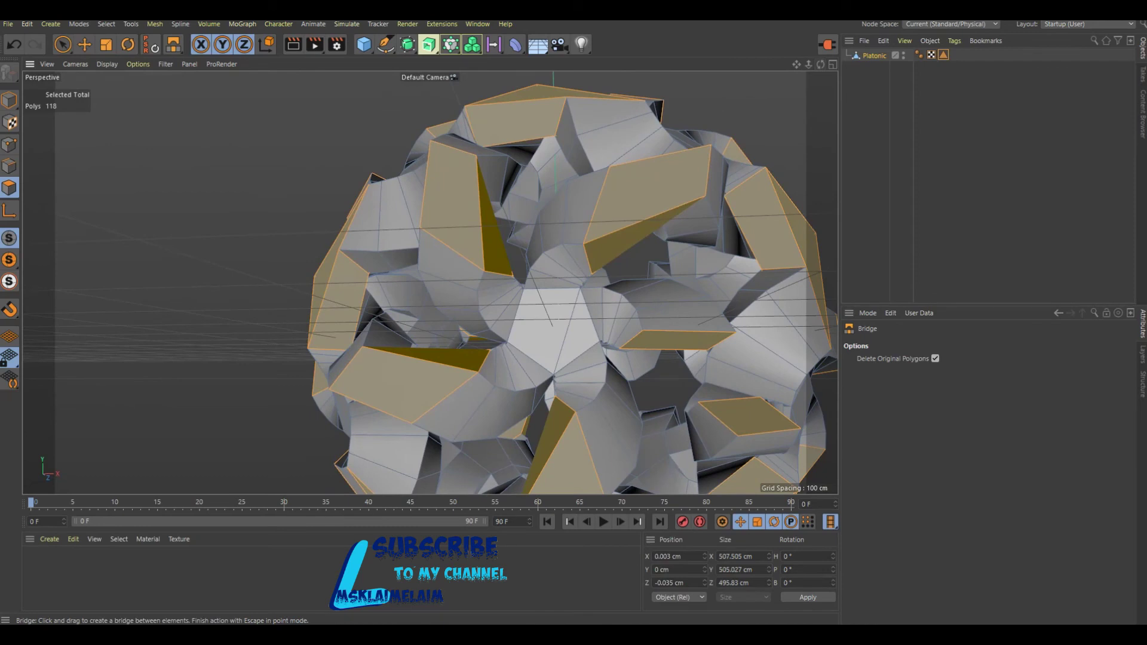
{"action": "left_click_drag", "start_coordinate": [678, 339], "coordinate": [750, 415]}
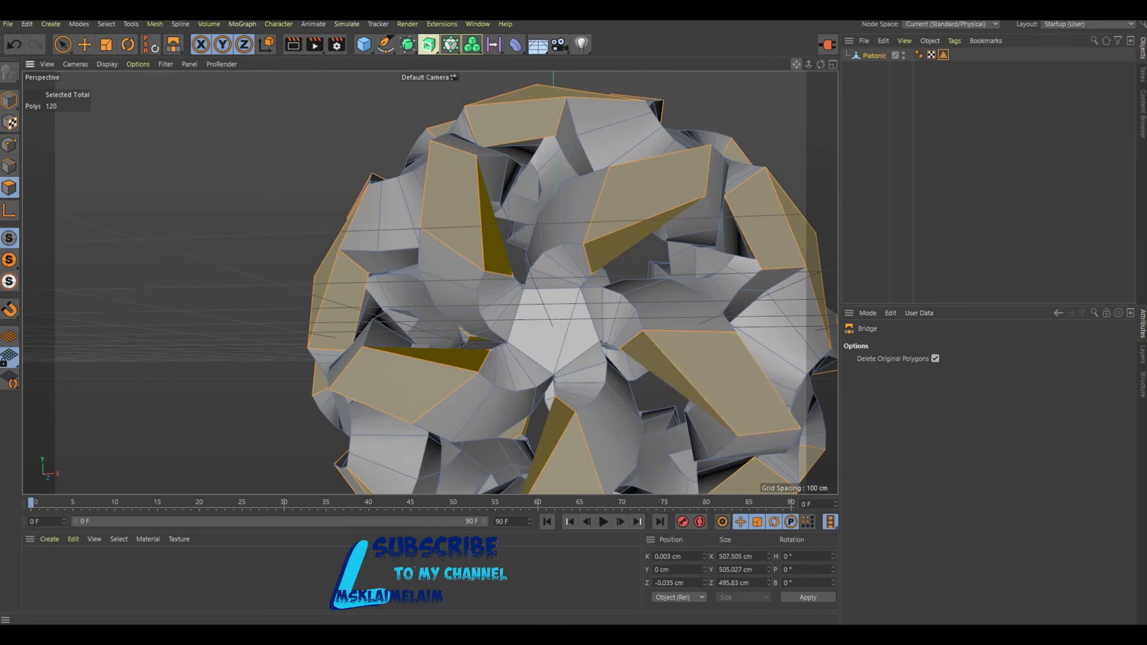
{"action": "left_click_drag", "start_coordinate": [820, 64], "coordinate": [777, 78]}
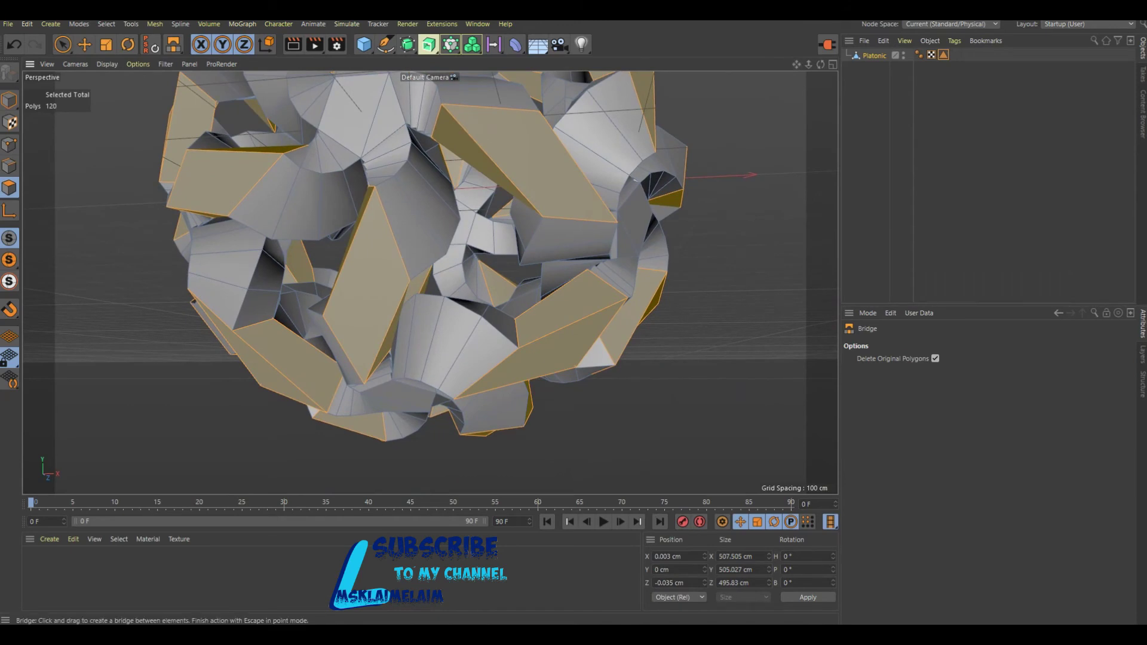
{"action": "left_click_drag", "start_coordinate": [418, 239], "coordinate": [430, 283], "text": "alt"}
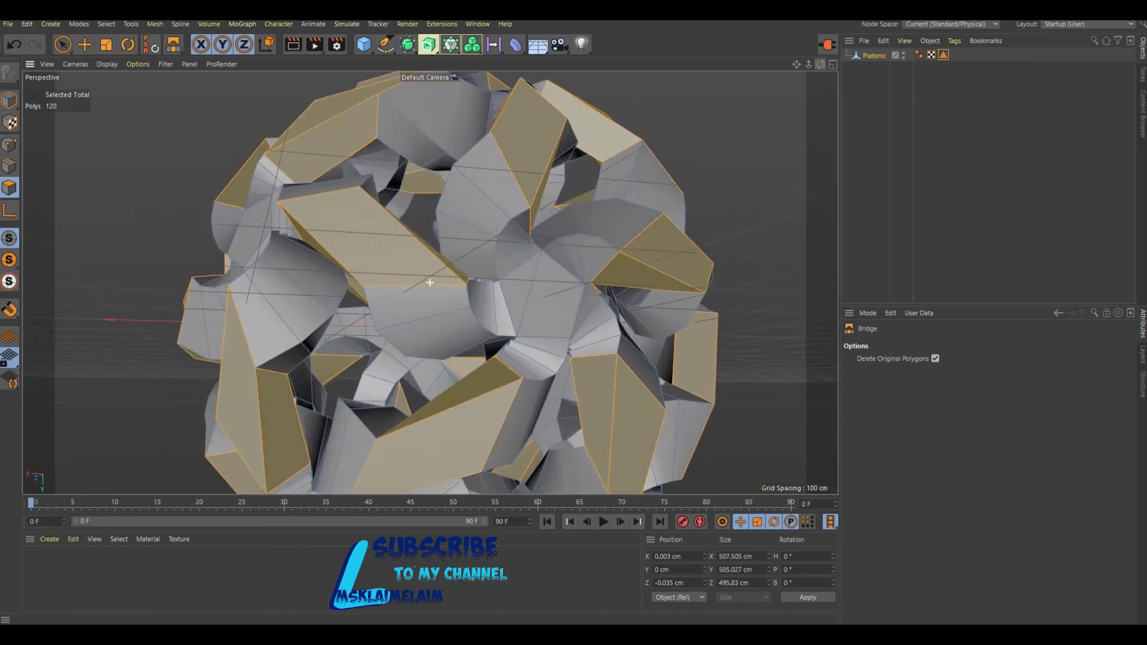
{"action": "left_click_drag", "start_coordinate": [430, 283], "coordinate": [660, 163], "text": "alt"}
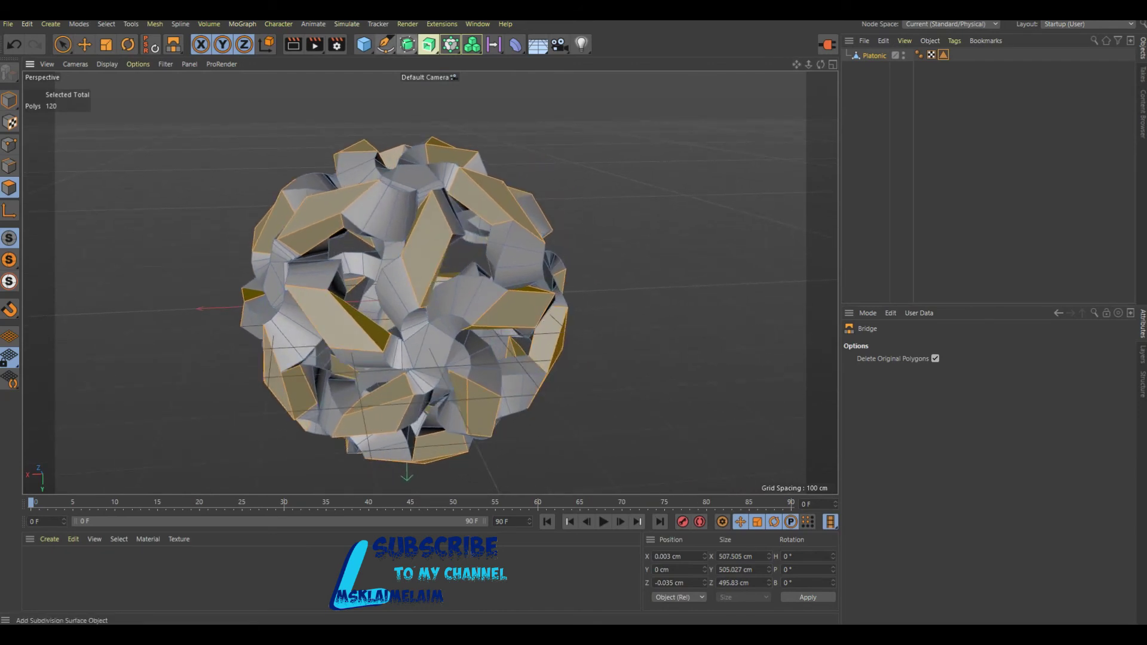
- Place the Platonic mesh under a new Subdivision Surface to round the ribbons
{"action": "left_click", "coordinate": [408, 45]}
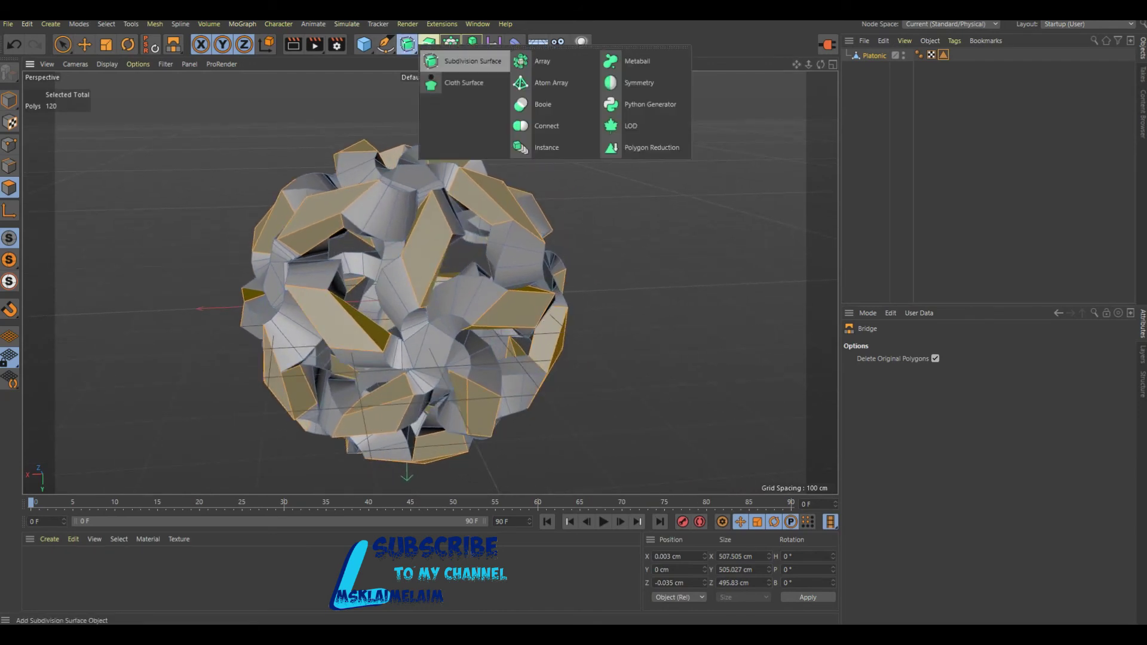
{"action": "left_click", "coordinate": [461, 61]}
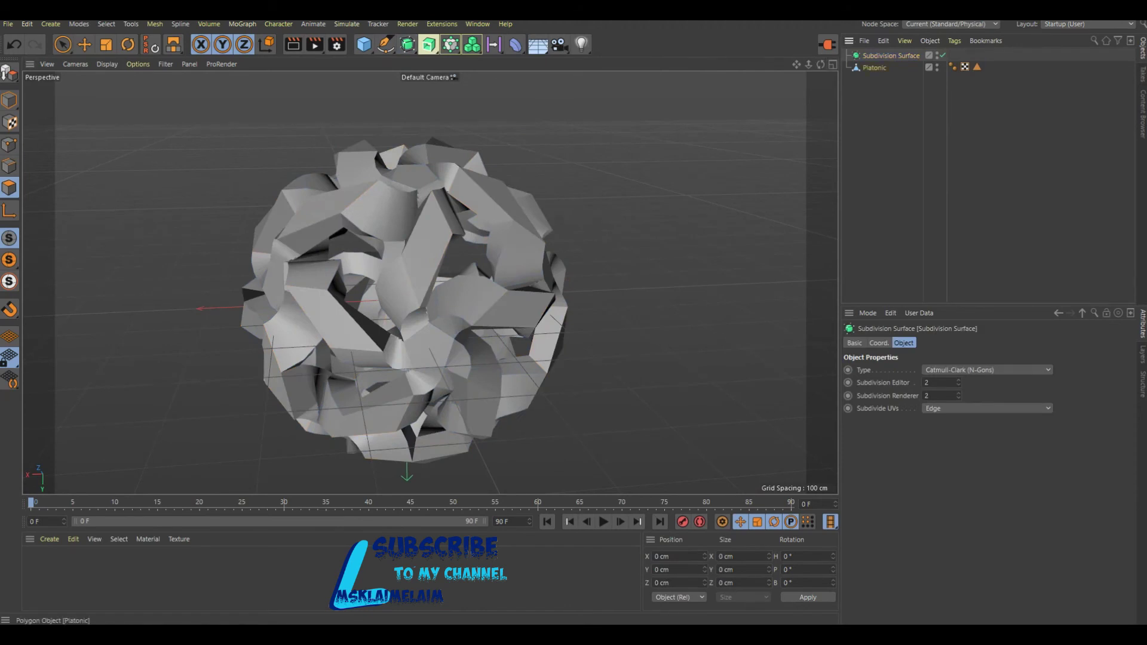
{"action": "left_click", "coordinate": [875, 67]}
{"action": "key", "text": "m"}
{"action": "key", "text": "b"}
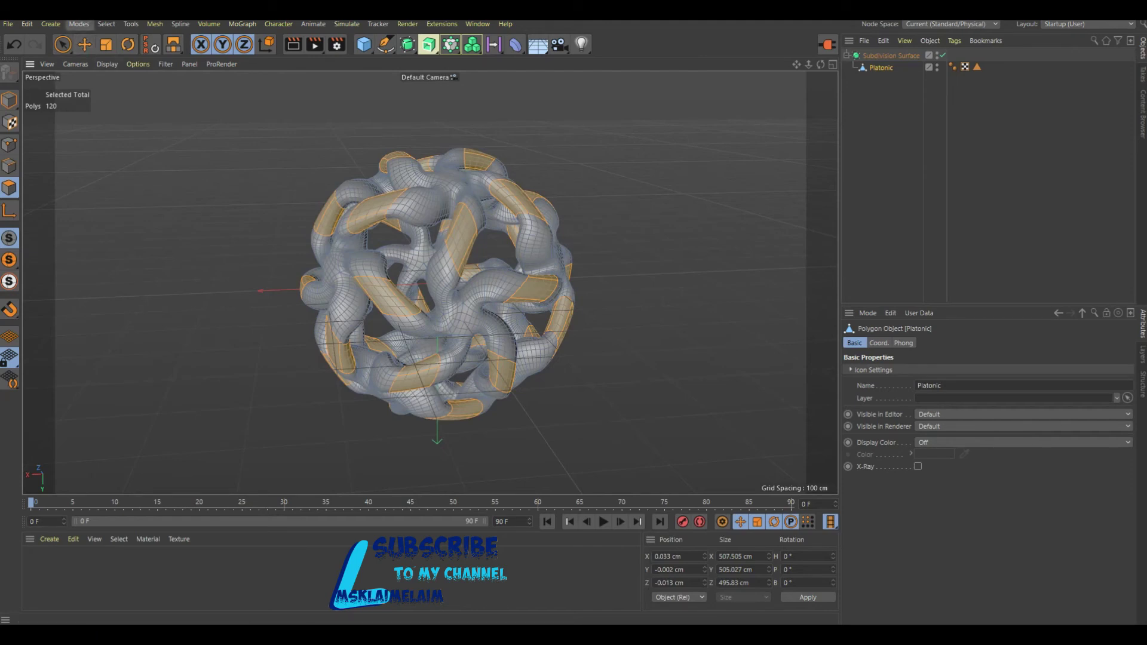
- Store the 120 selected end polygons as a Polygon Selection tag on Platonic
{"action": "left_click", "coordinate": [106, 24]}
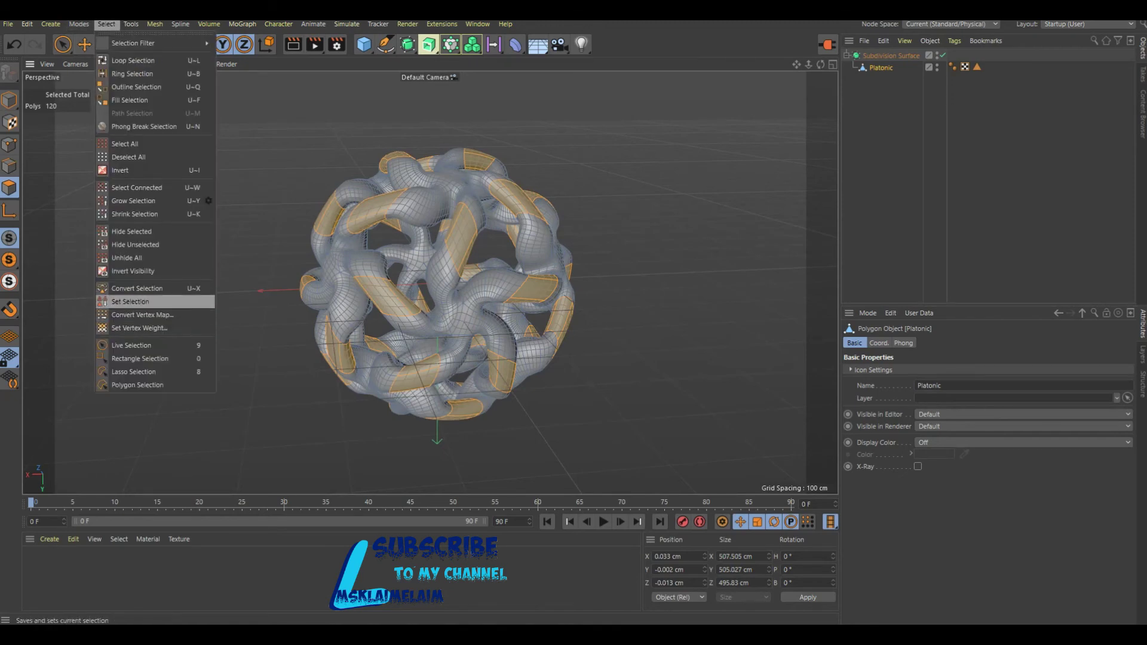
{"action": "left_click", "coordinate": [131, 301]}
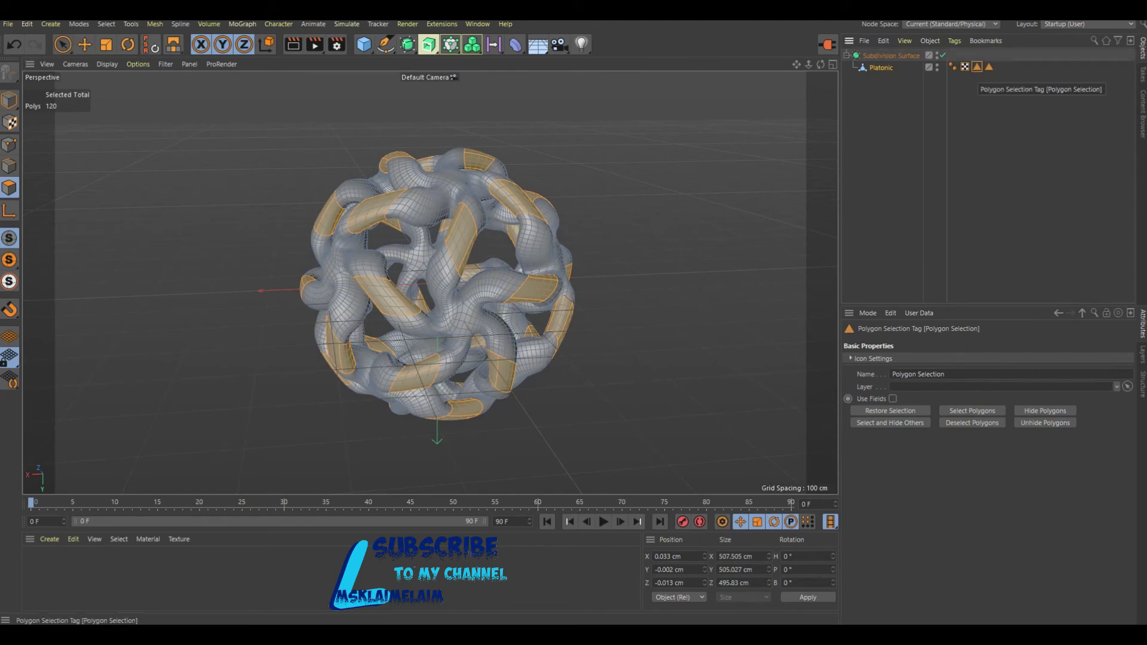
{"action": "key", "text": "Delete"}
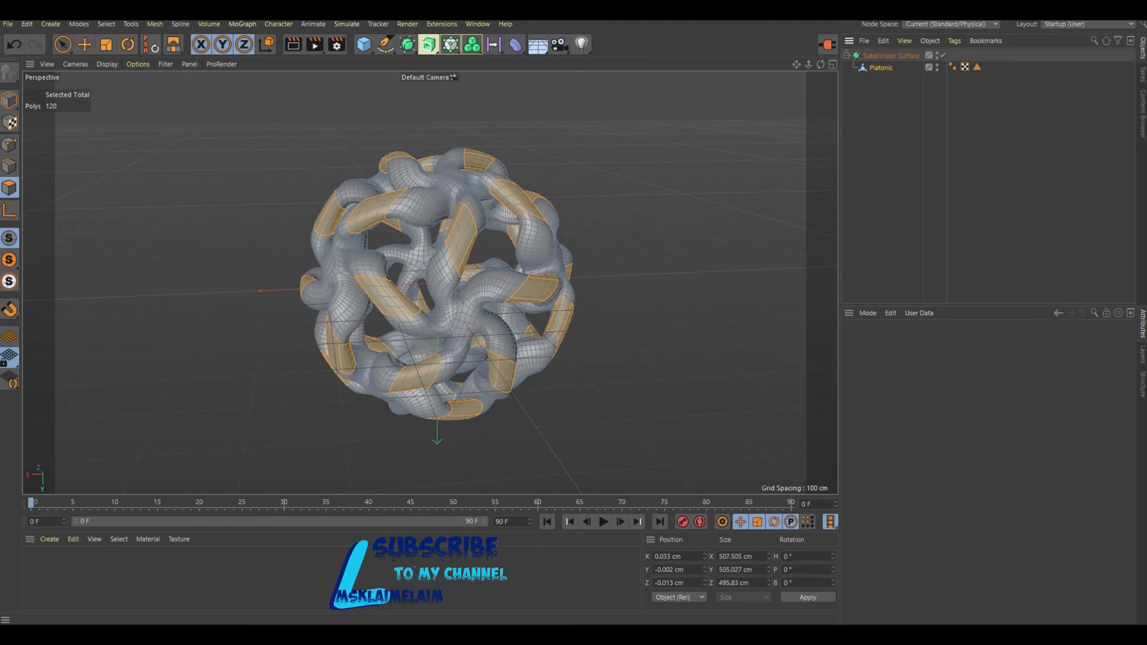
{"action": "left_click", "coordinate": [50, 539]}
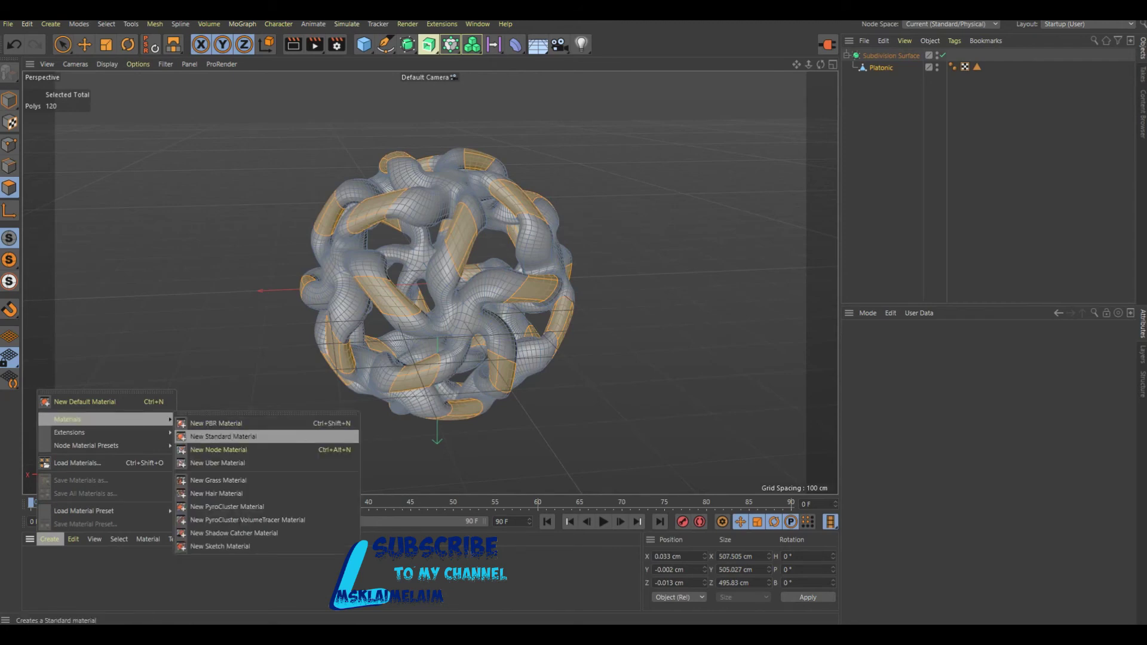
- Make a new light-blue material (H192, S55) with a Beckmann reflection layer at 46%
{"action": "left_click", "coordinate": [223, 437]}
{"action": "double_click", "coordinate": [36, 561]}
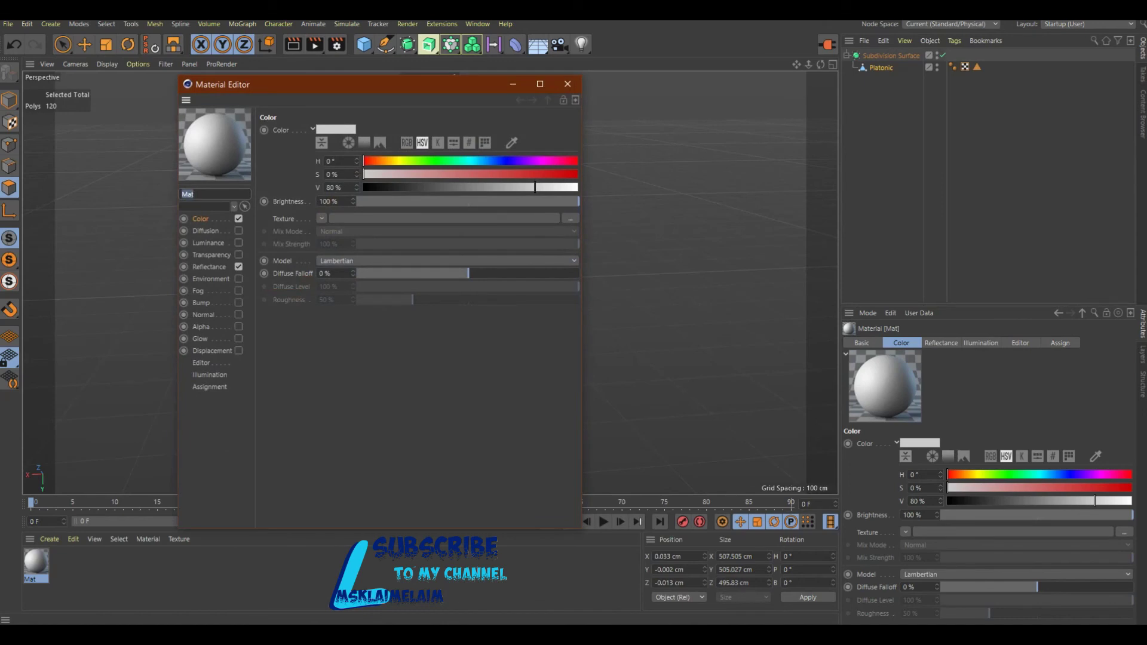
{"action": "left_click", "coordinate": [477, 161]}
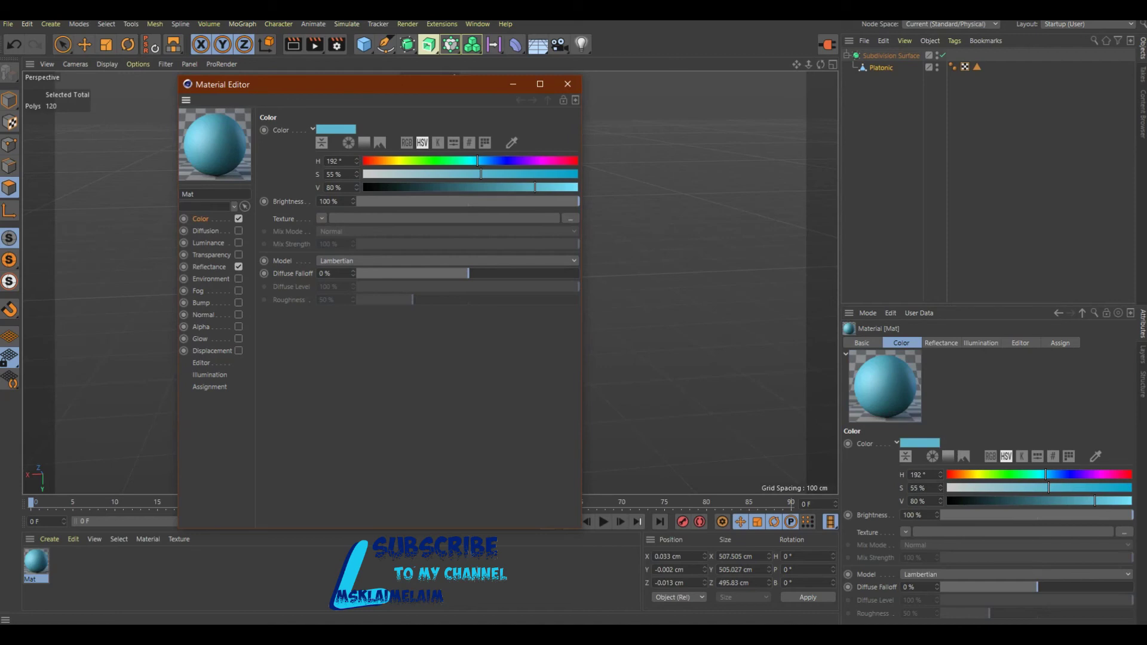
{"action": "left_click", "coordinate": [209, 266]}
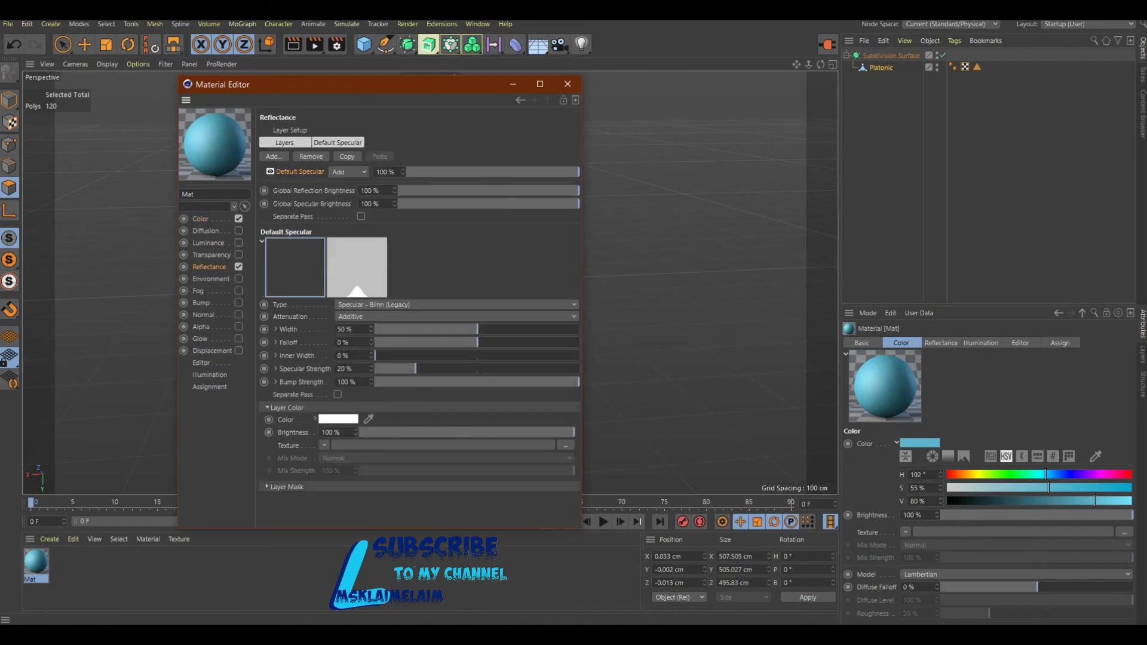
{"action": "left_click", "coordinate": [273, 156]}
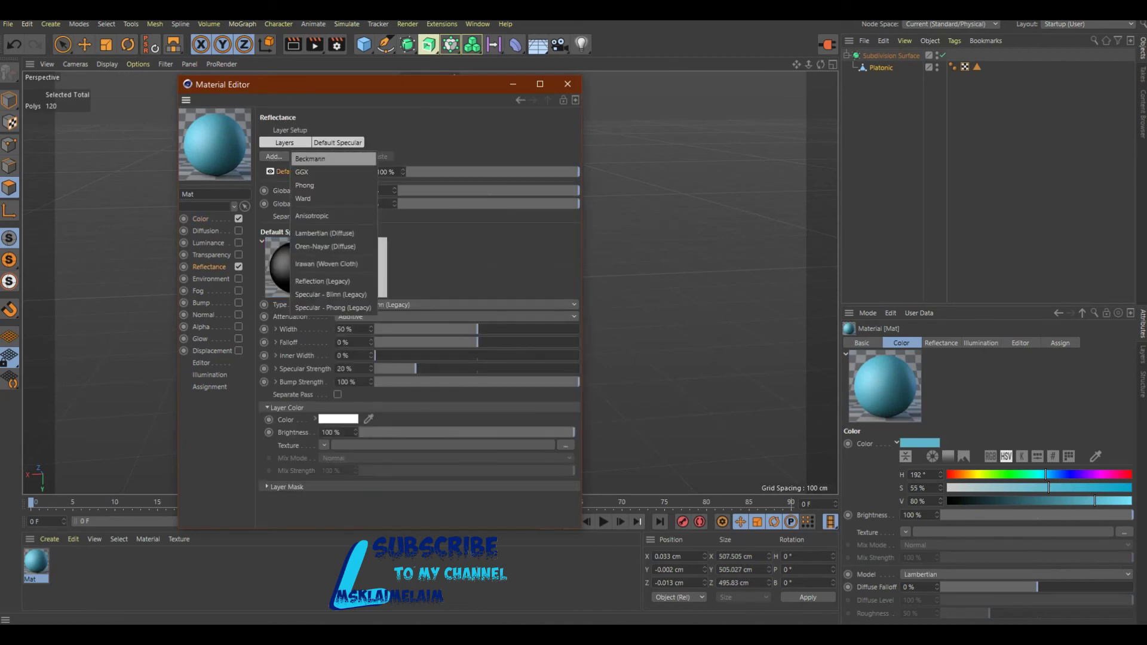
{"action": "left_click", "coordinate": [317, 158]}
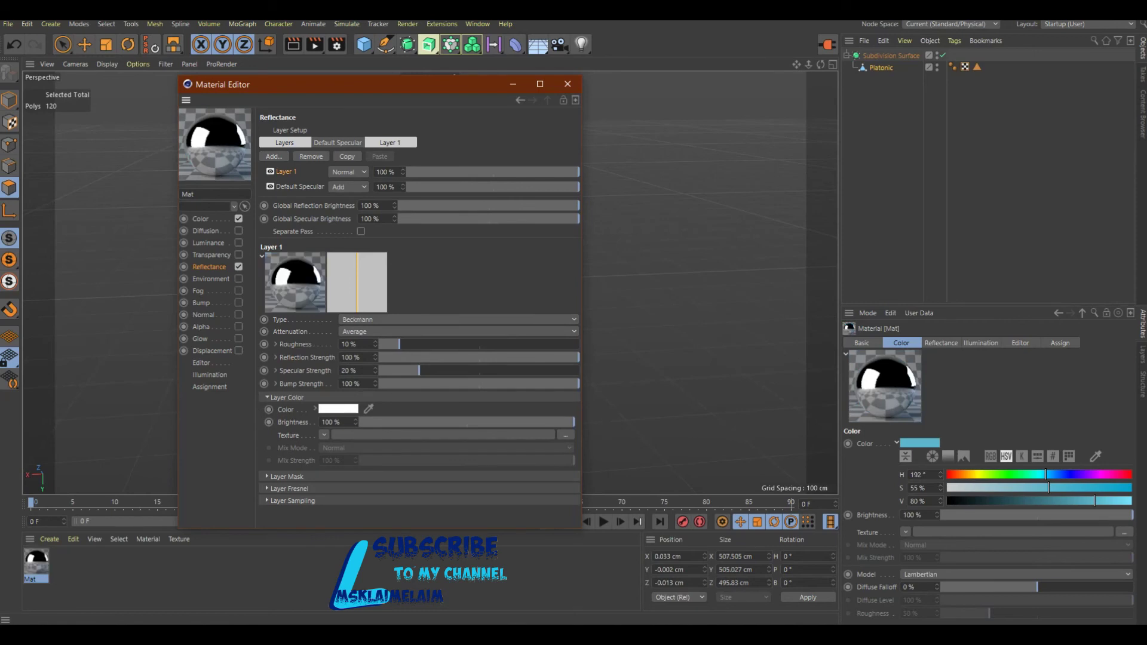
{"action": "left_click_drag", "start_coordinate": [573, 422], "coordinate": [459, 422]}
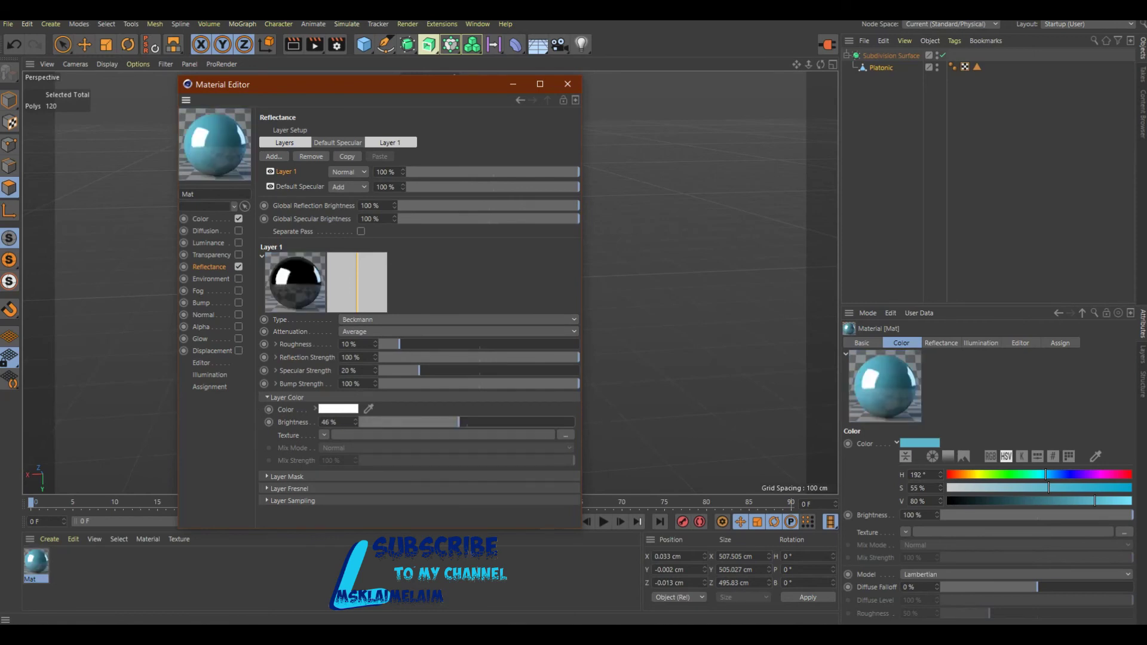
{"action": "left_click", "coordinate": [568, 84]}
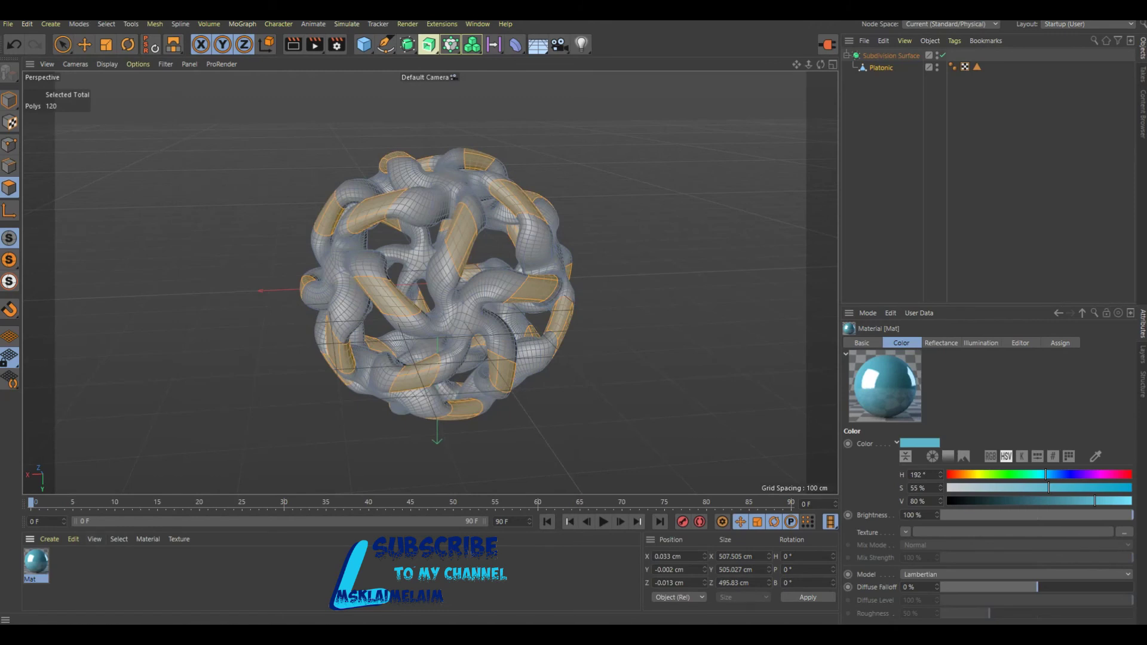
- Apply the blue material to the ball's saved selection and render a preview
{"action": "left_click_drag", "start_coordinate": [36, 562], "coordinate": [436, 281]}
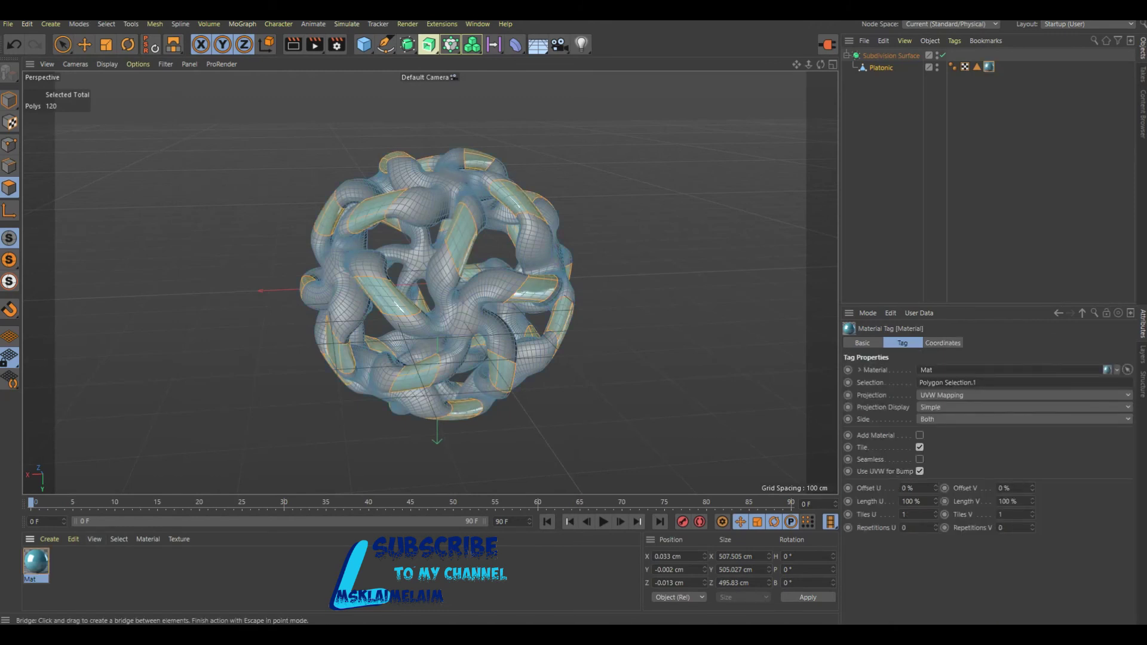
{"action": "left_click", "coordinate": [292, 43]}
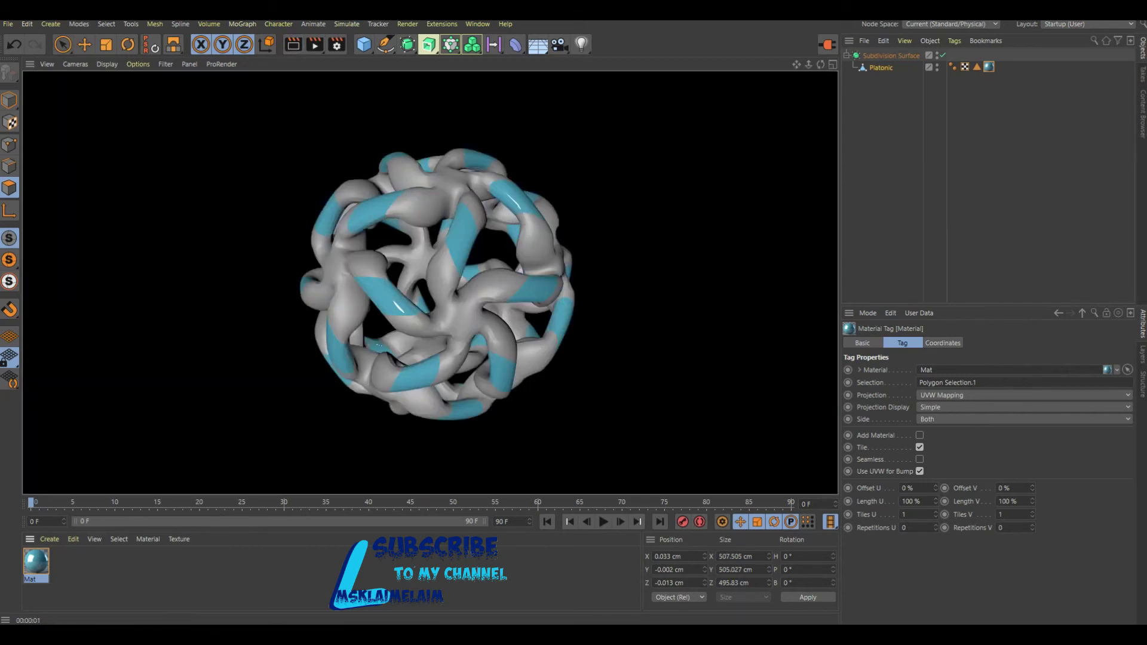
{"action": "double_click", "coordinate": [65, 562]}
- Saturate the second material's blue and replace its Beckmann reflection layer with GGX
{"action": "double_click", "coordinate": [66, 561]}
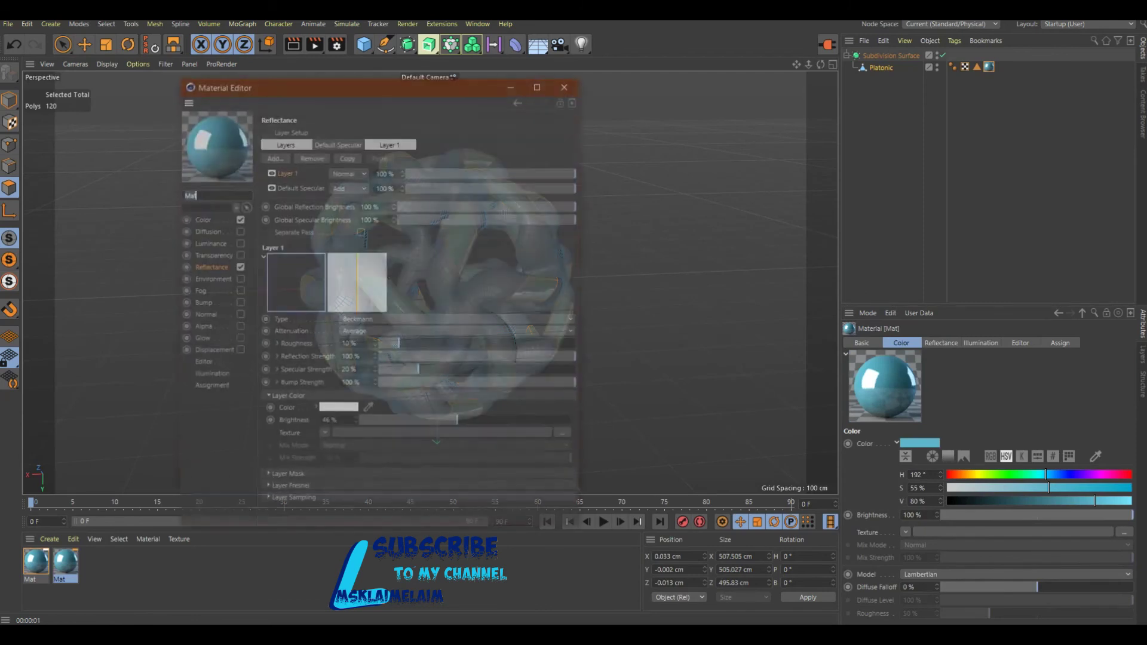
{"action": "left_click", "coordinate": [200, 219]}
{"action": "left_click_drag", "start_coordinate": [481, 174], "coordinate": [575, 174]}
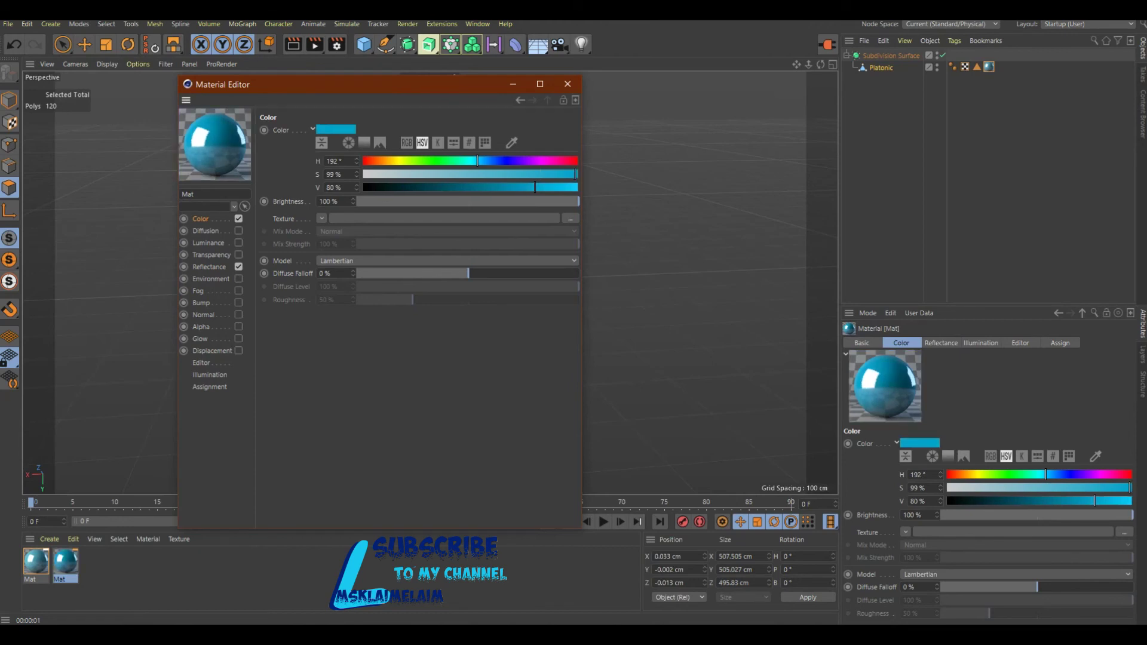
{"action": "left_click", "coordinate": [209, 267]}
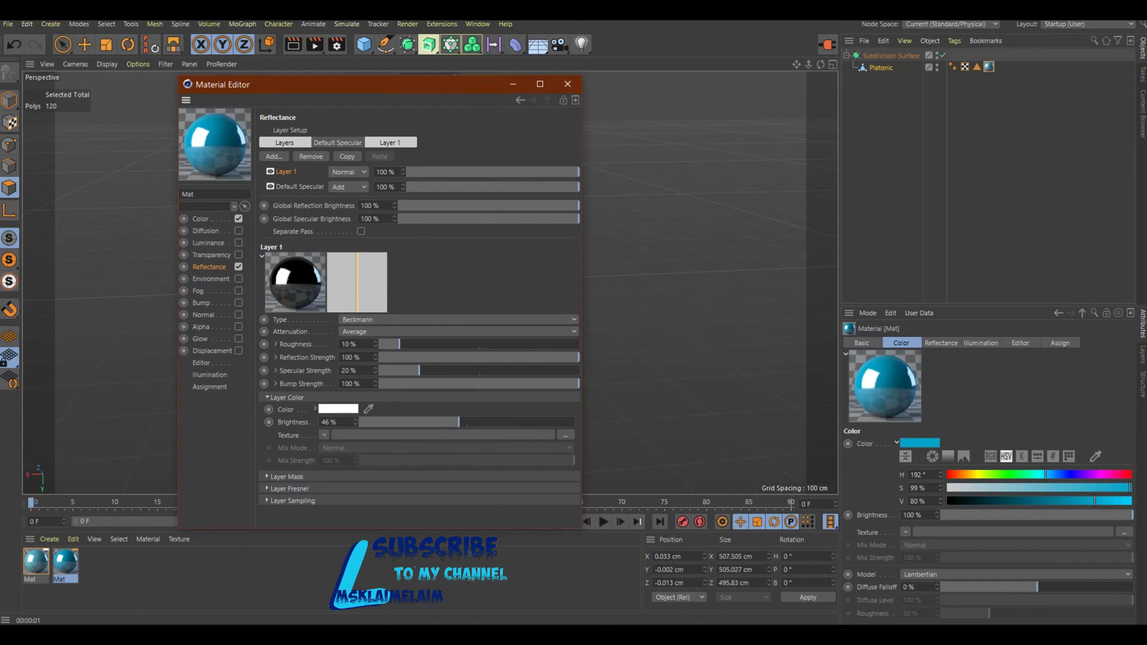
{"action": "left_click", "coordinate": [311, 156]}
{"action": "left_click", "coordinate": [274, 156]}
{"action": "left_click", "coordinate": [311, 171]}
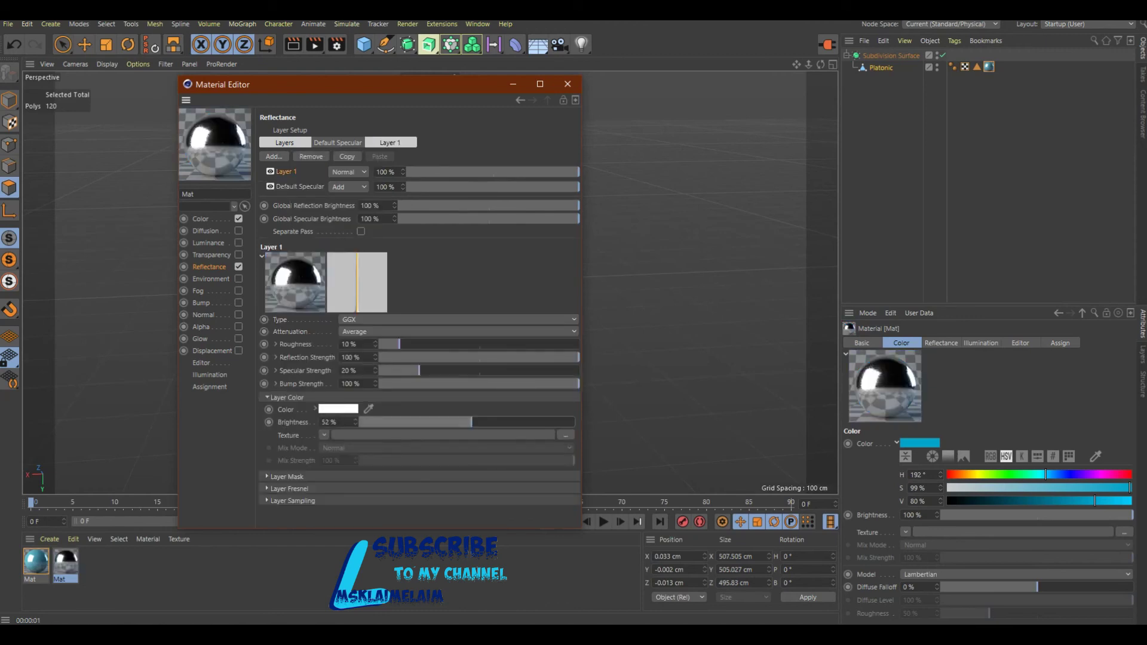
- Set the GGX layer colour to H 210°, S 70%, V 57%
{"action": "left_click", "coordinate": [338, 409]}
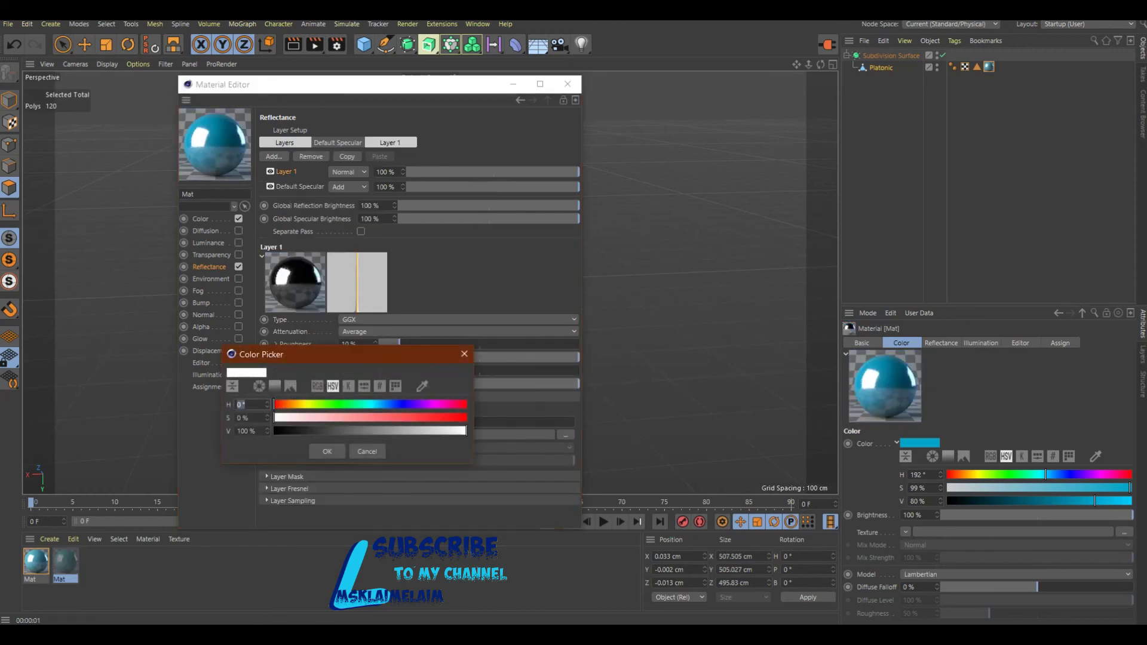
{"action": "type", "text": "30"}
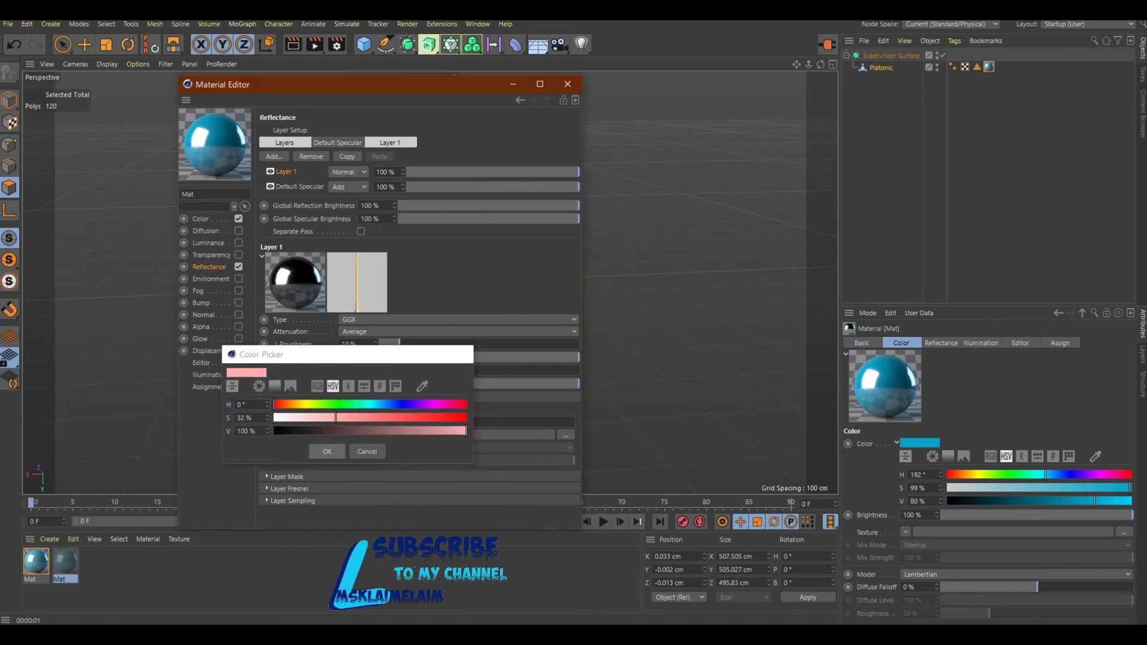
{"action": "key", "text": "Return"}
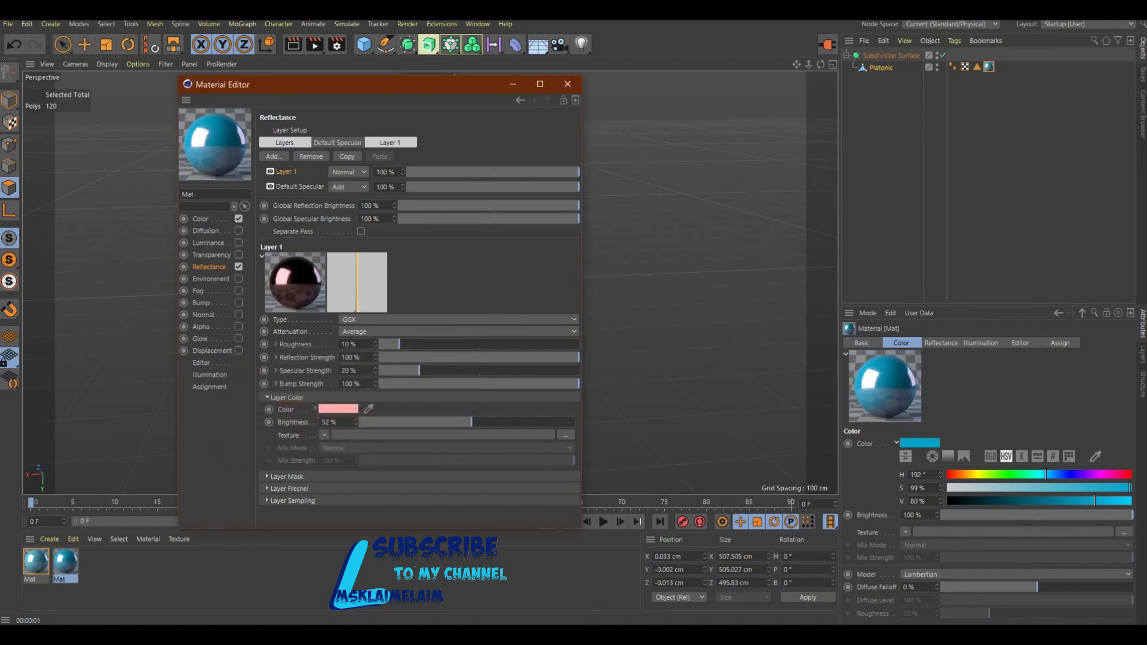
{"action": "left_click", "coordinate": [338, 408]}
{"action": "type", "text": "216"}
{"action": "key", "text": "Tab"}
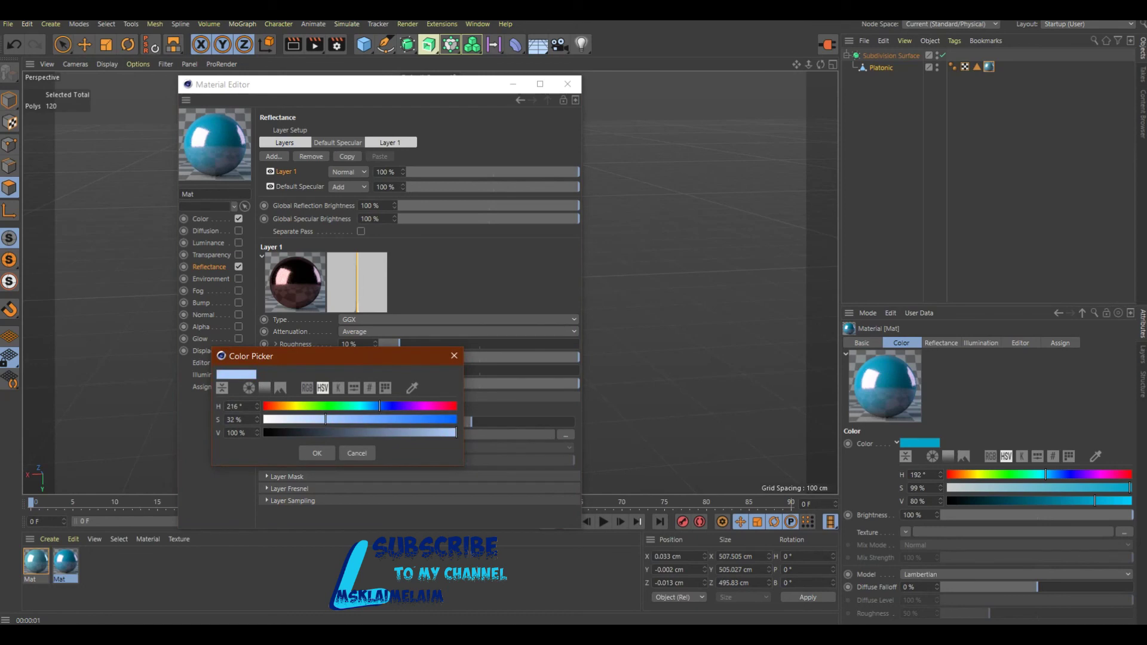
{"action": "type", "text": "70"}
{"action": "key", "text": "Return"}
{"action": "type", "text": "70"}
{"action": "key", "text": "Return"}
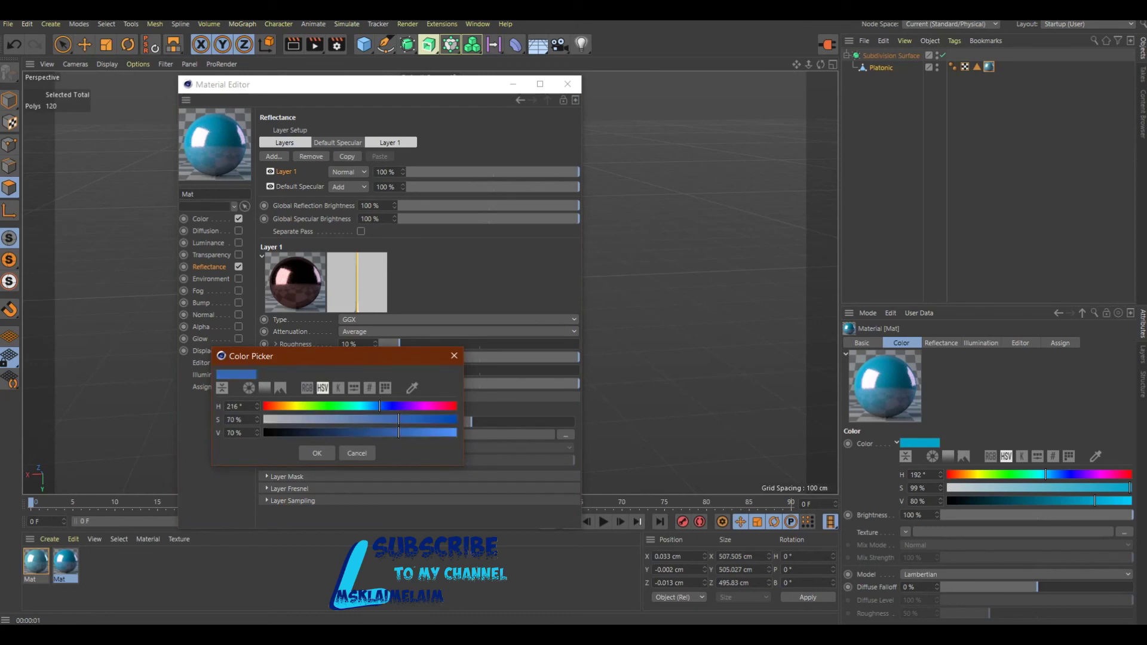
{"action": "type", "text": "210"}
{"action": "key", "text": "Return"}
{"action": "type", "text": "57"}
{"action": "key", "text": "Return"}
{"action": "key", "text": "Return"}
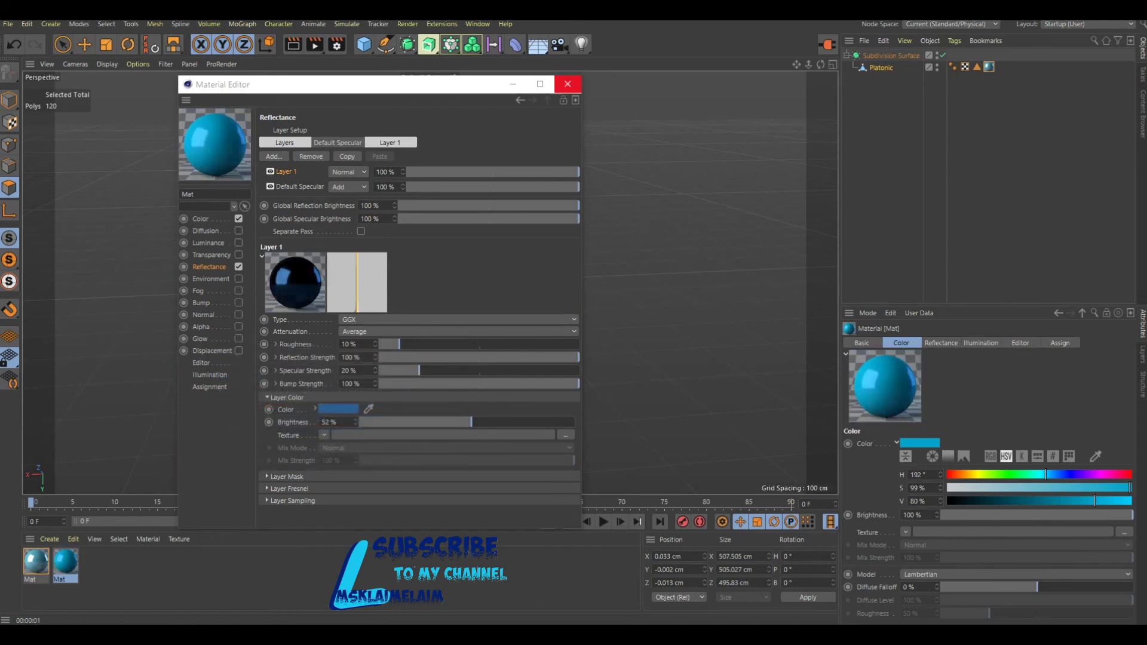
{"action": "left_click", "coordinate": [568, 83]}
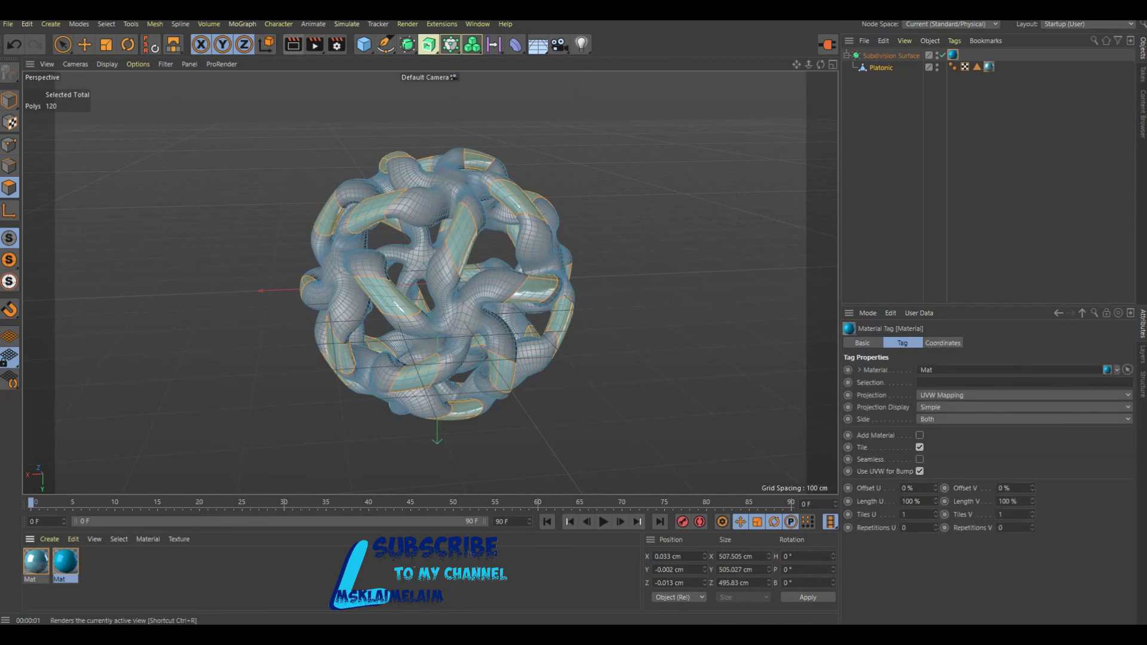
- Move the material tag from Subdivision Surface onto Platonic so the whole ball renders blue
{"action": "left_click", "coordinate": [293, 44]}
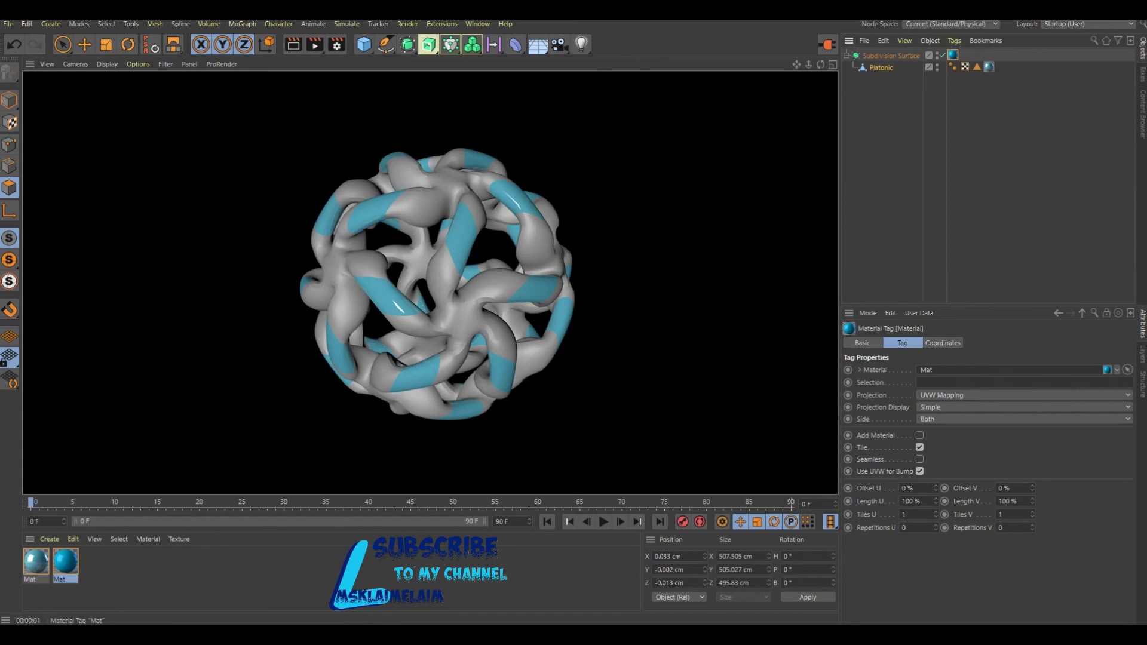
{"action": "left_click_drag", "start_coordinate": [953, 55], "coordinate": [953, 66]}
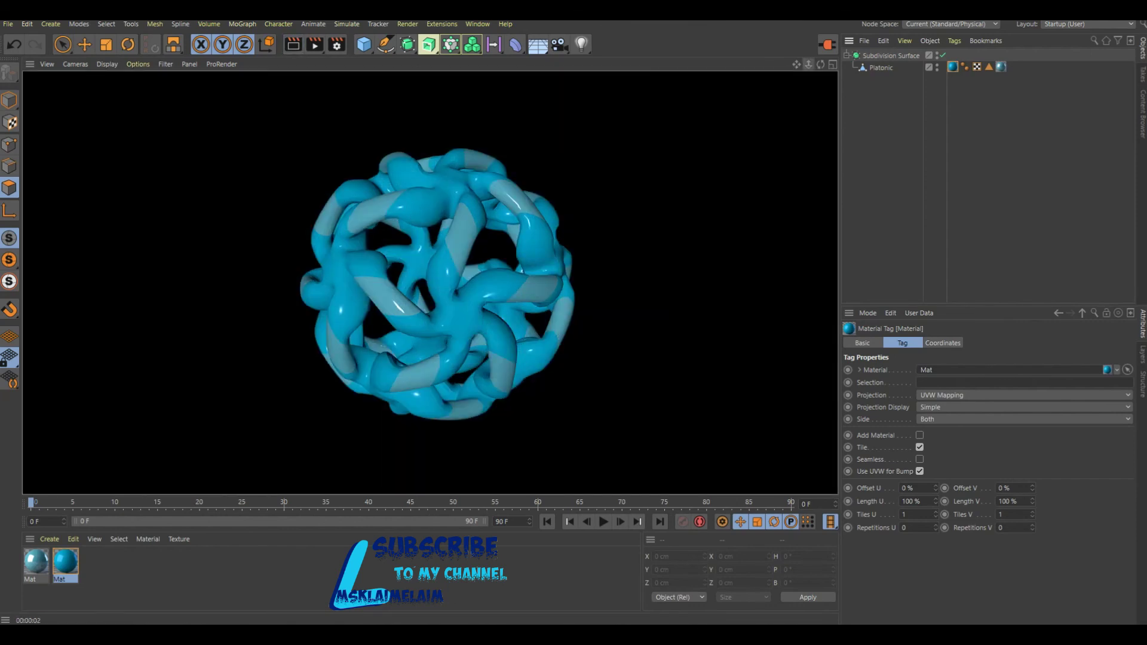
{"action": "left_click_drag", "start_coordinate": [820, 64], "coordinate": [821, 64]}
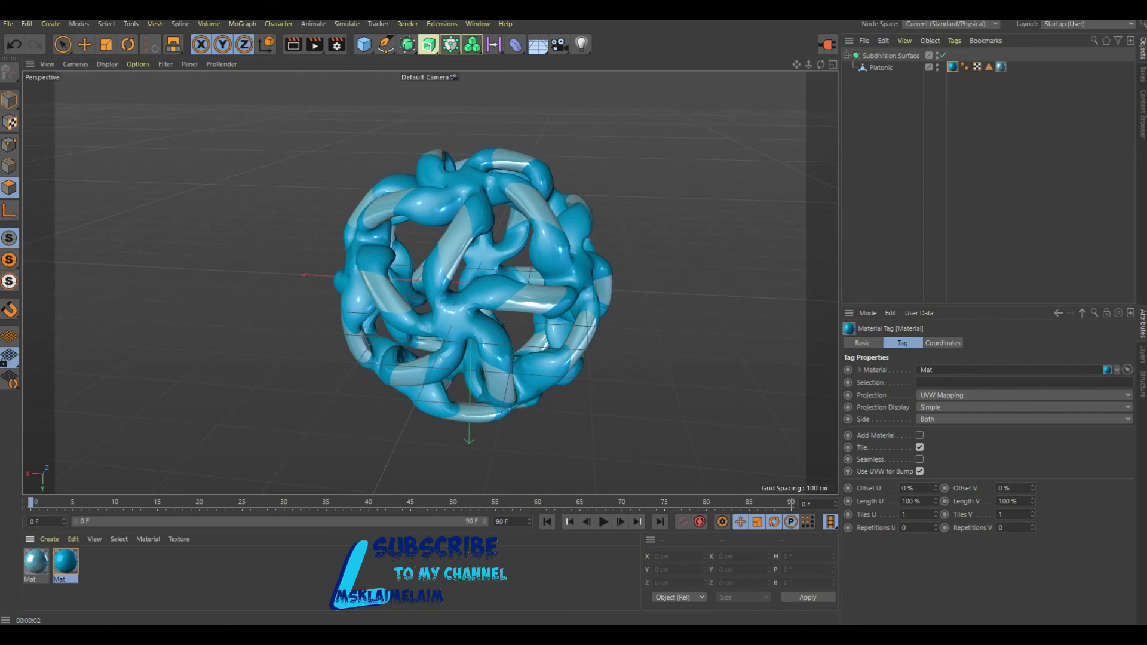
- Duplicate both Mat materials as Mat.1 and Mat.2
{"action": "left_click", "coordinate": [36, 562]}
{"action": "left_click", "coordinate": [66, 562], "text": "shift"}
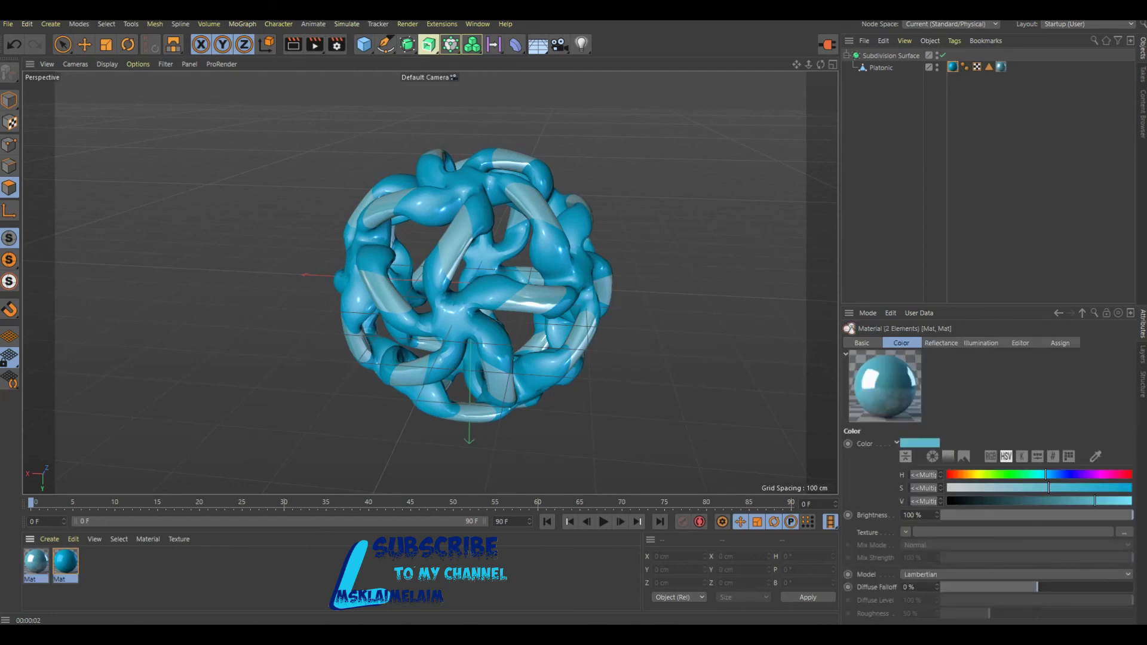
{"action": "left_click_drag", "start_coordinate": [66, 561], "coordinate": [82, 561], "text": "ctrl"}
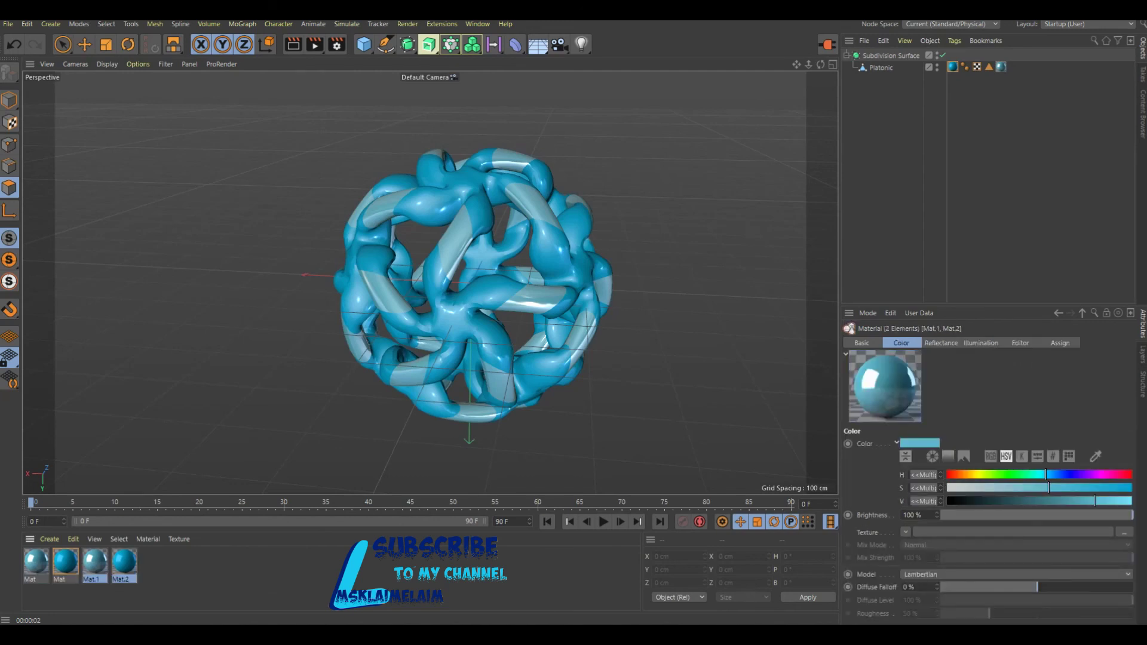
- Recolour Mat.1 pale lavender and Mat.2 vivid purple with hues around 285–290°
{"action": "double_click", "coordinate": [94, 561]}
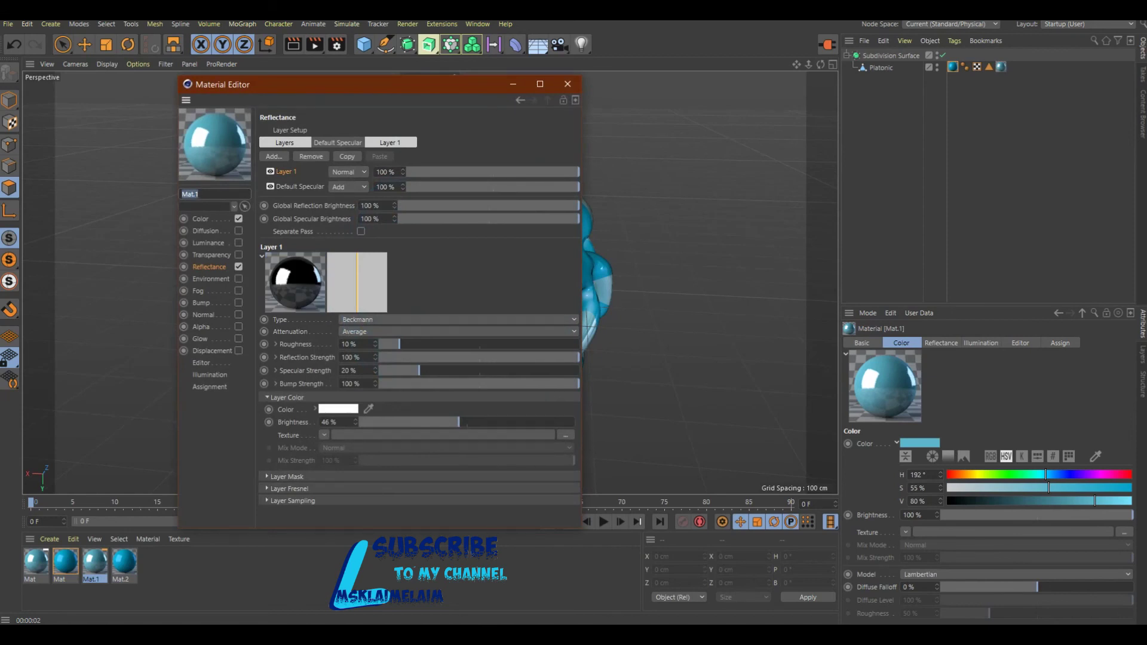
{"action": "left_click", "coordinate": [201, 219]}
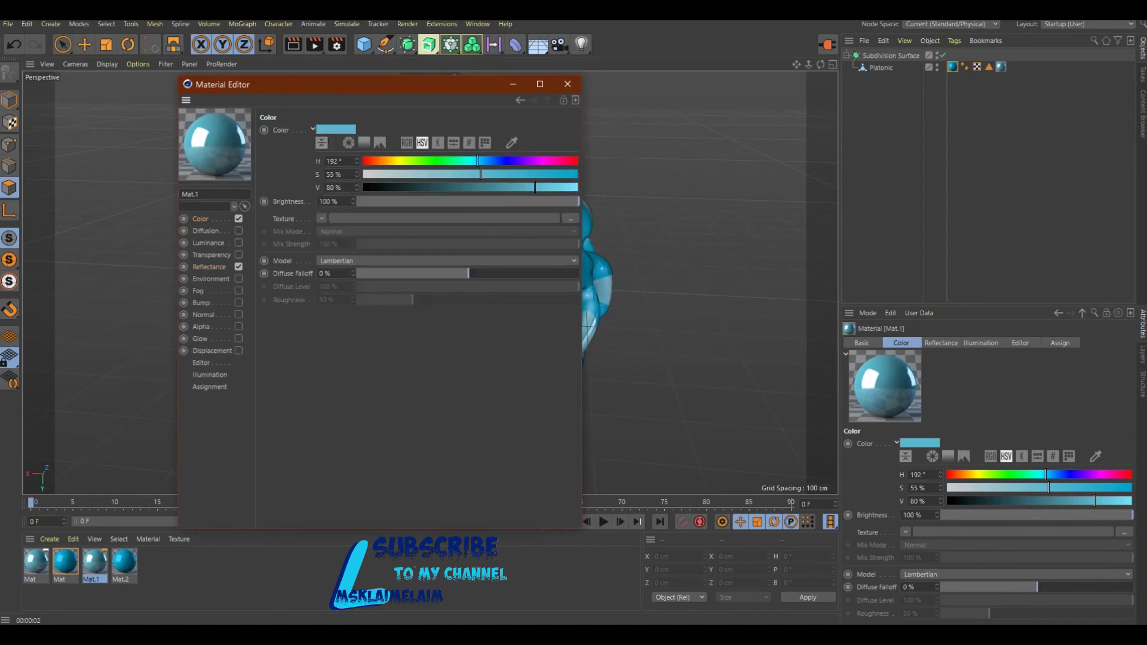
{"action": "left_click", "coordinate": [383, 161]}
{"action": "left_click", "coordinate": [533, 161]}
{"action": "left_click", "coordinate": [442, 174]}
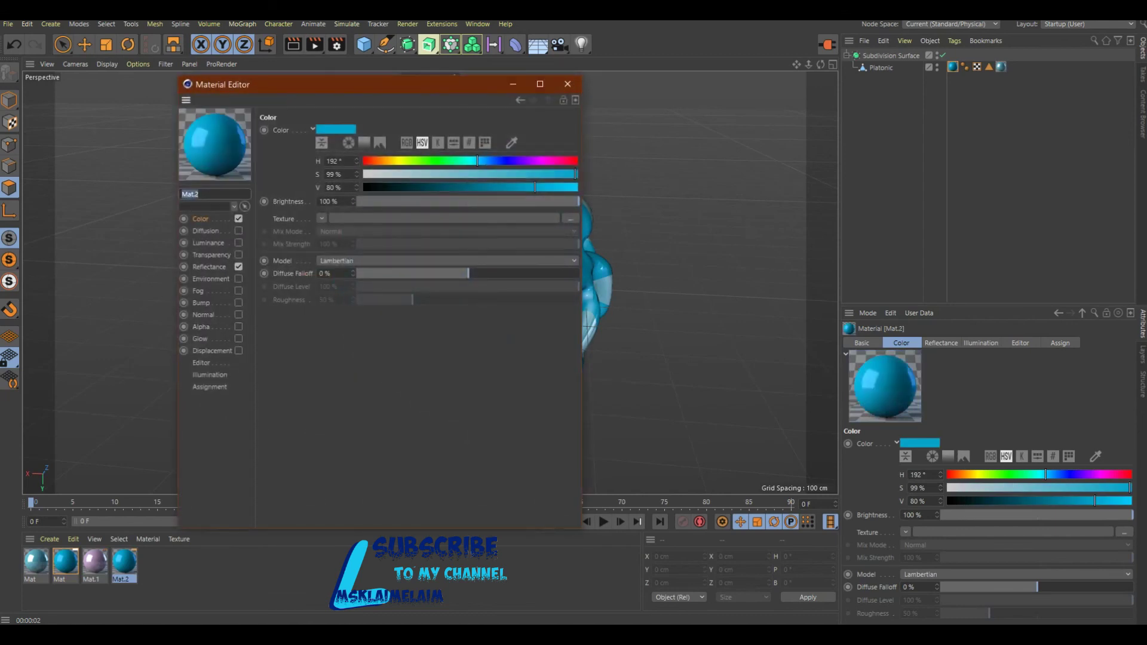
{"action": "left_click", "coordinate": [536, 161]}
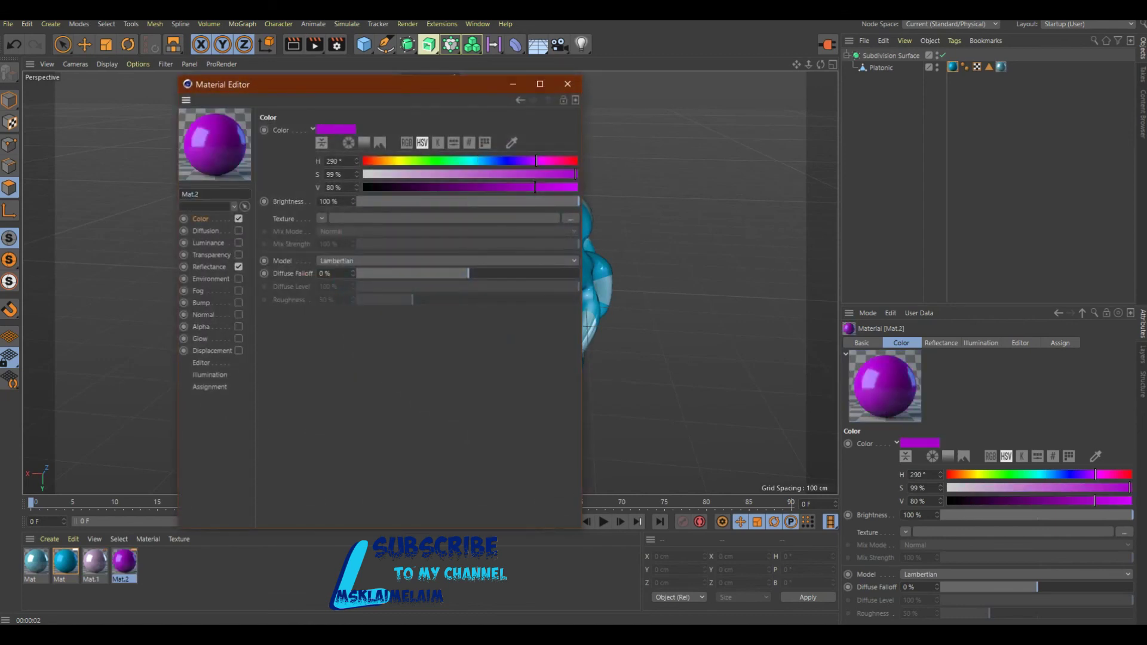
{"action": "left_click", "coordinate": [515, 174]}
{"action": "left_click", "coordinate": [567, 83]}
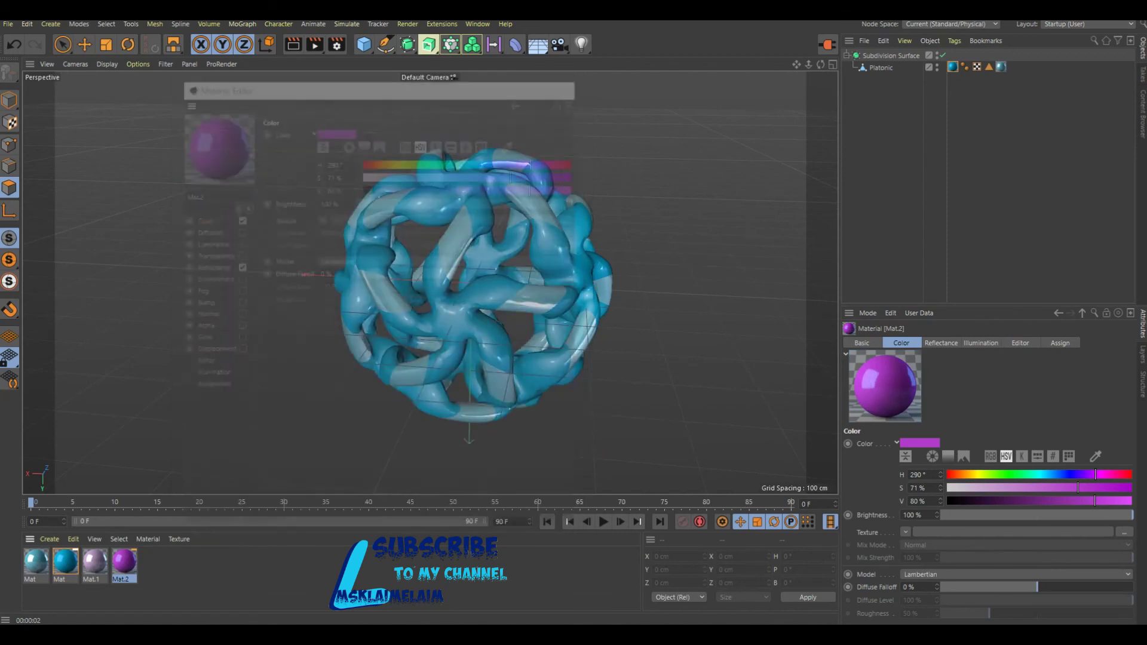
- Duplicate the Subdivision Surface ribbon ball with copy and paste
{"action": "left_click", "coordinate": [848, 55]}
{"action": "key", "text": "ctrl+c"}
{"action": "key", "text": "ctrl+v"}
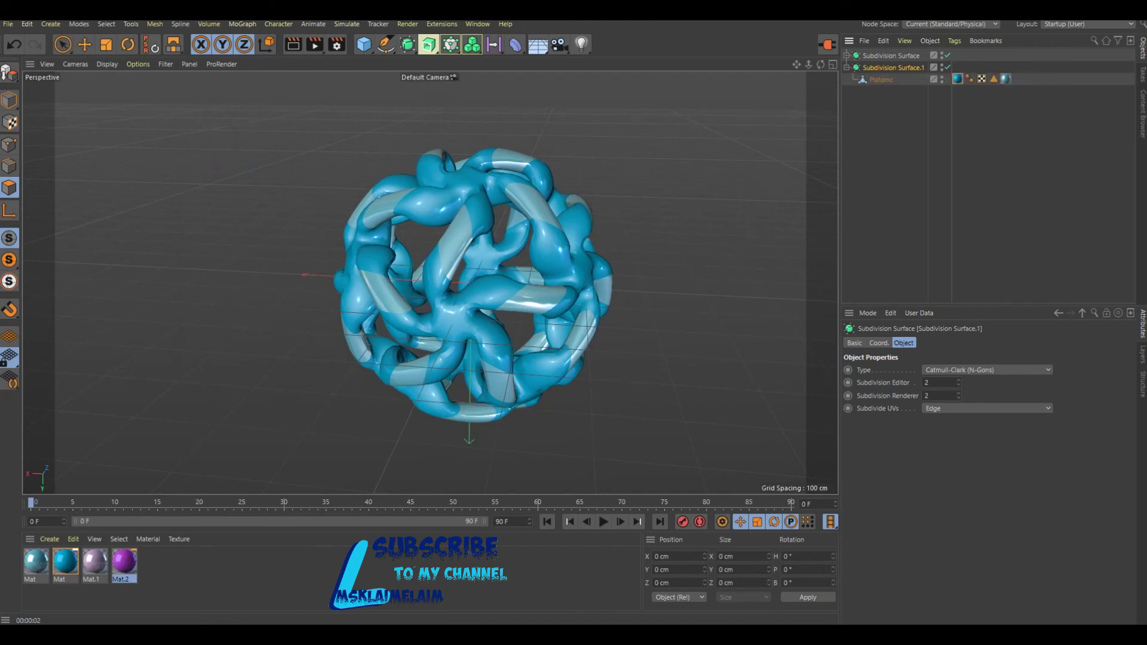
- Give the copied ball the purple Mat.2 materials and scale it down inside the blue ball
{"action": "left_click_drag", "start_coordinate": [124, 562], "coordinate": [958, 78]}
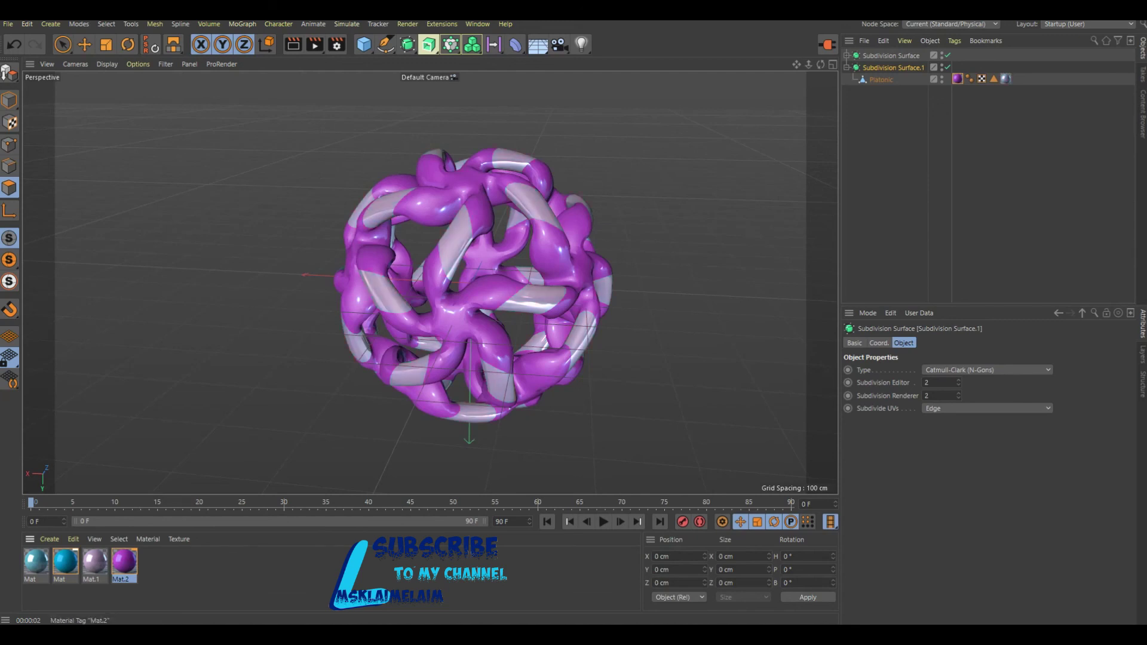
{"action": "key", "text": "t"}
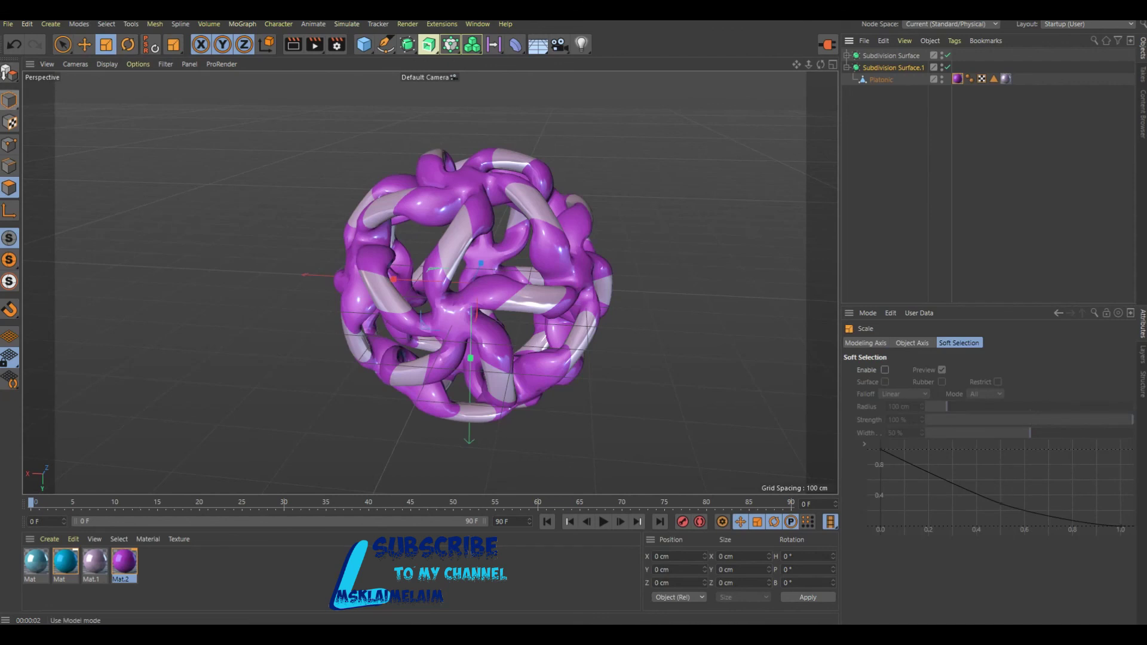
{"action": "left_click", "coordinate": [9, 100]}
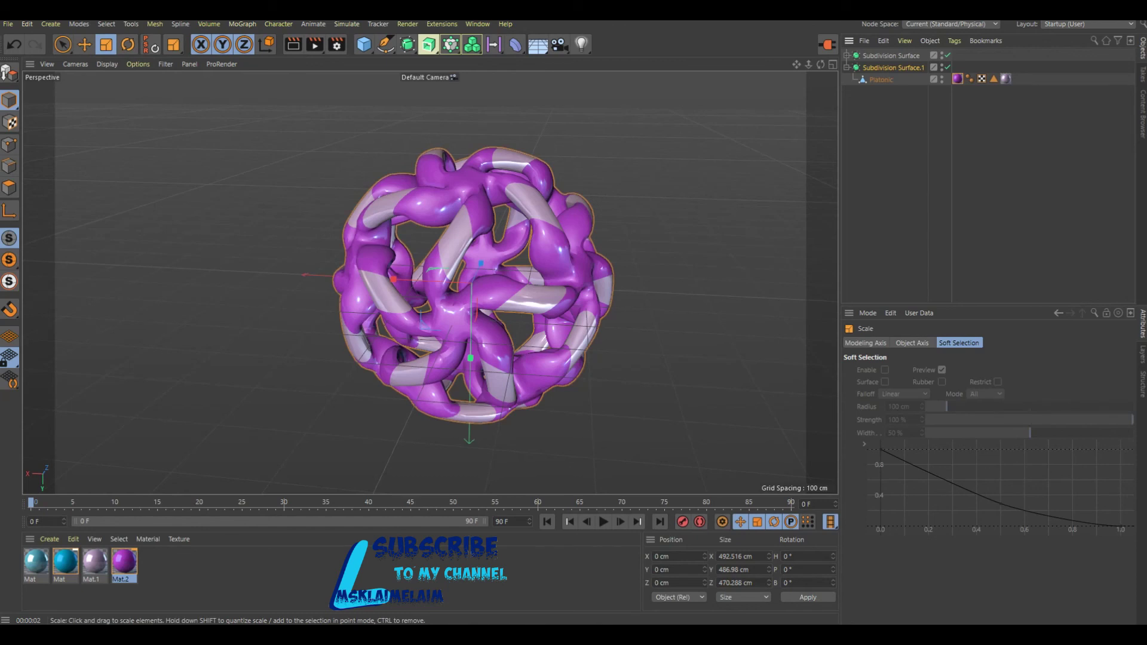
{"action": "left_click_drag", "start_coordinate": [481, 264], "coordinate": [480, 266]}
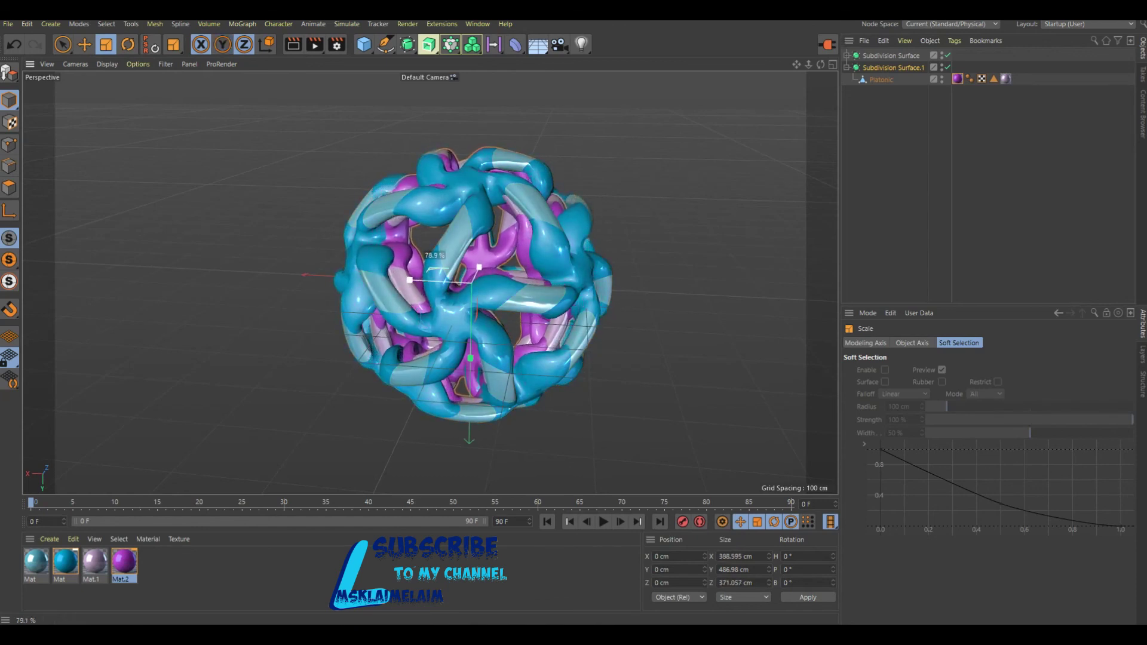
{"action": "left_click_drag", "start_coordinate": [480, 266], "coordinate": [481, 264]}
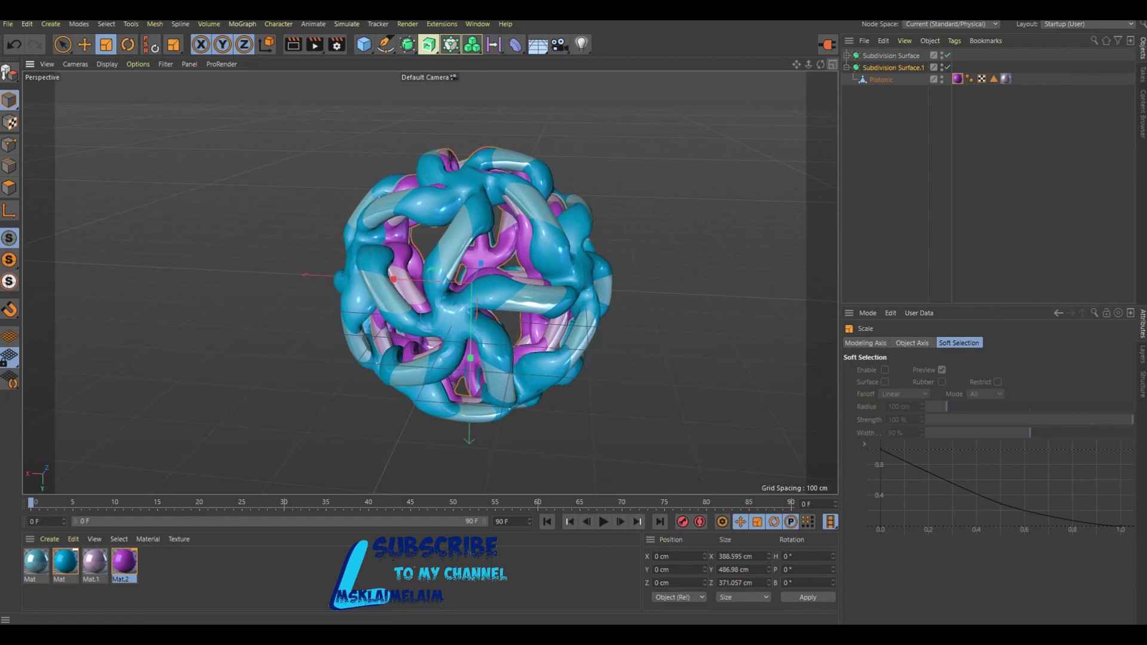
- Squash the purple copy vertically by scaling only along the Y axis
{"action": "key", "text": "F5"}
{"action": "left_click", "coordinate": [201, 44]}
{"action": "left_click", "coordinate": [244, 44]}
{"action": "left_click_drag", "start_coordinate": [657, 365], "coordinate": [639, 364]}
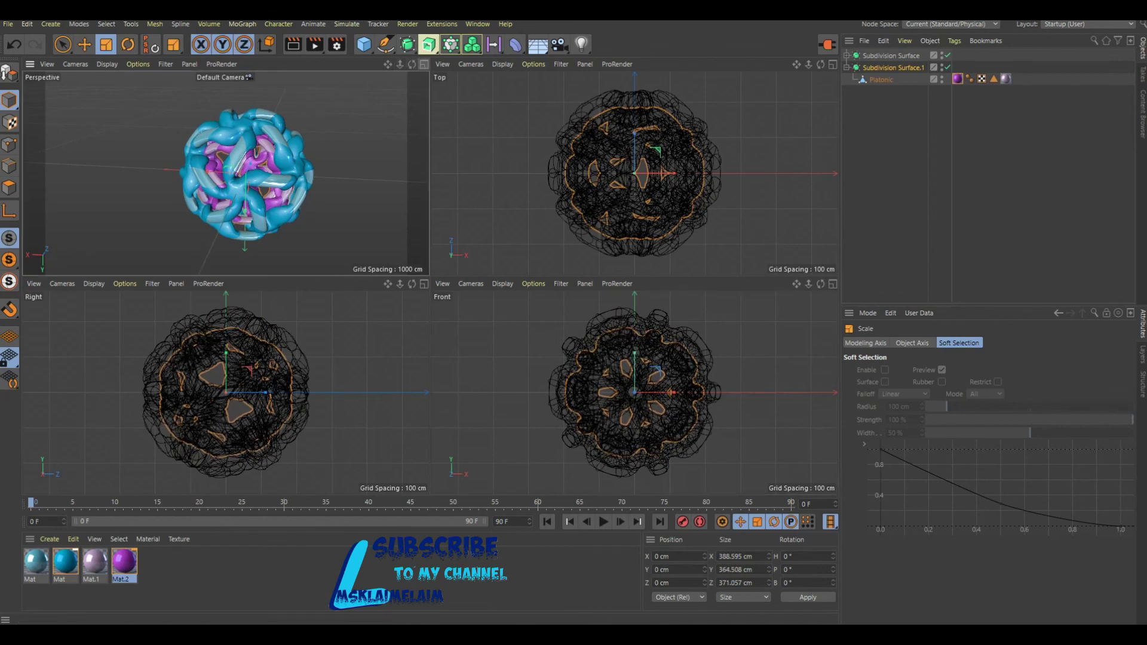
- Set the inner Platonic's heading rotation (R.H) to 180° and render the scene
{"action": "key", "text": "F1"}
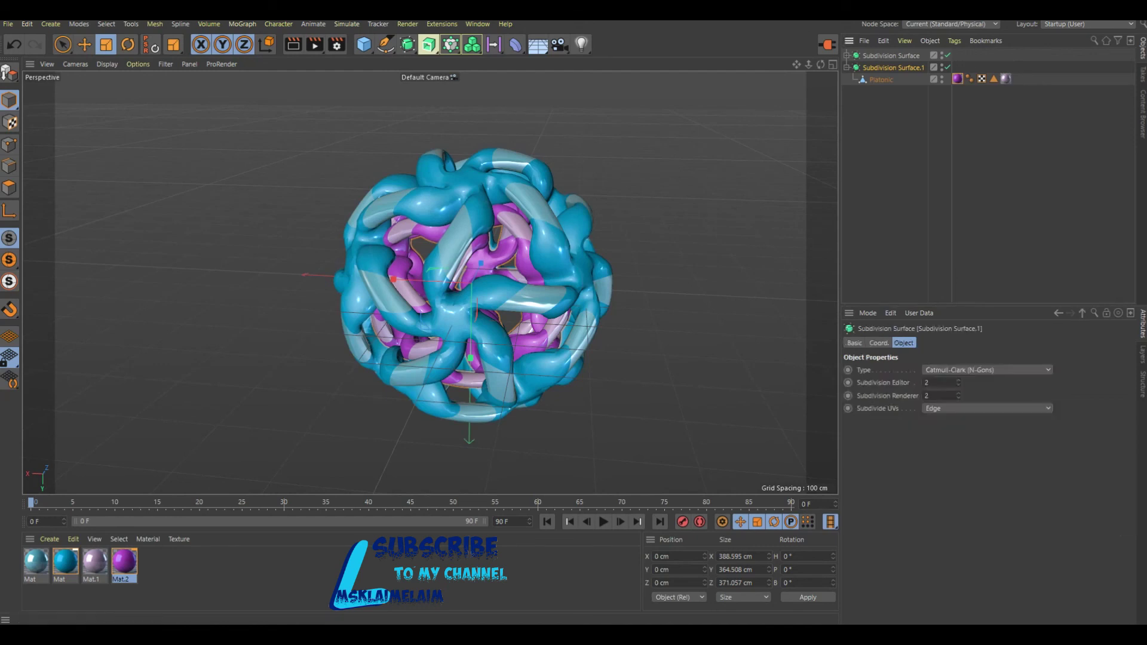
{"action": "left_click", "coordinate": [881, 80]}
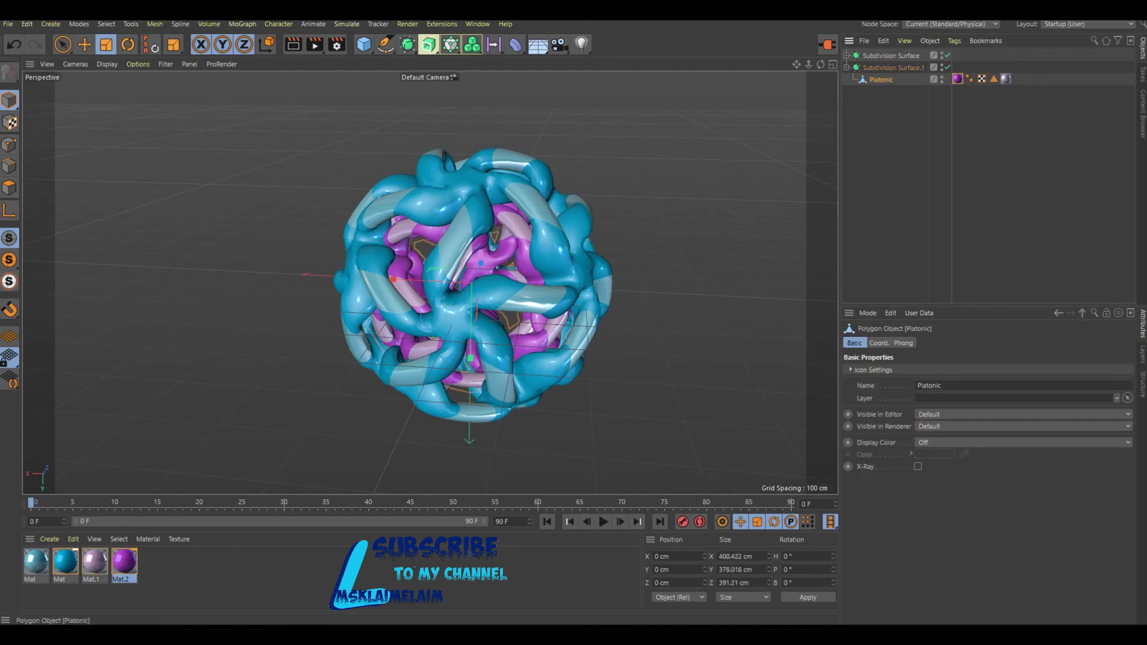
{"action": "left_click", "coordinate": [879, 343]}
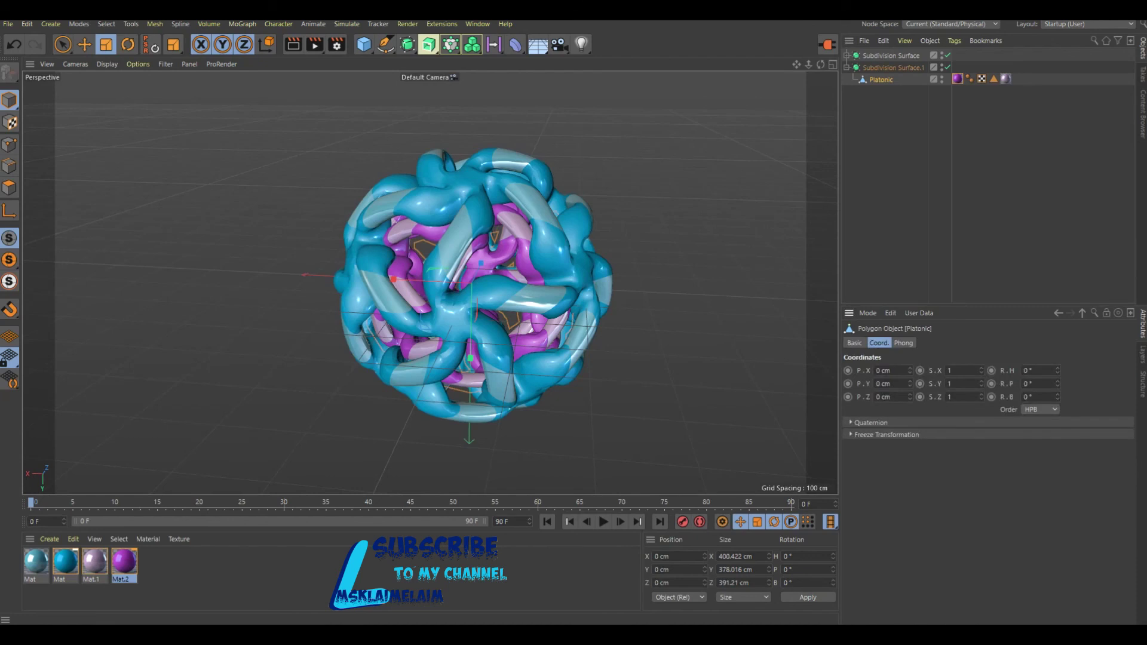
{"action": "double_click", "coordinate": [1029, 371]}
{"action": "type", "text": "180"}
{"action": "key", "text": "Return"}
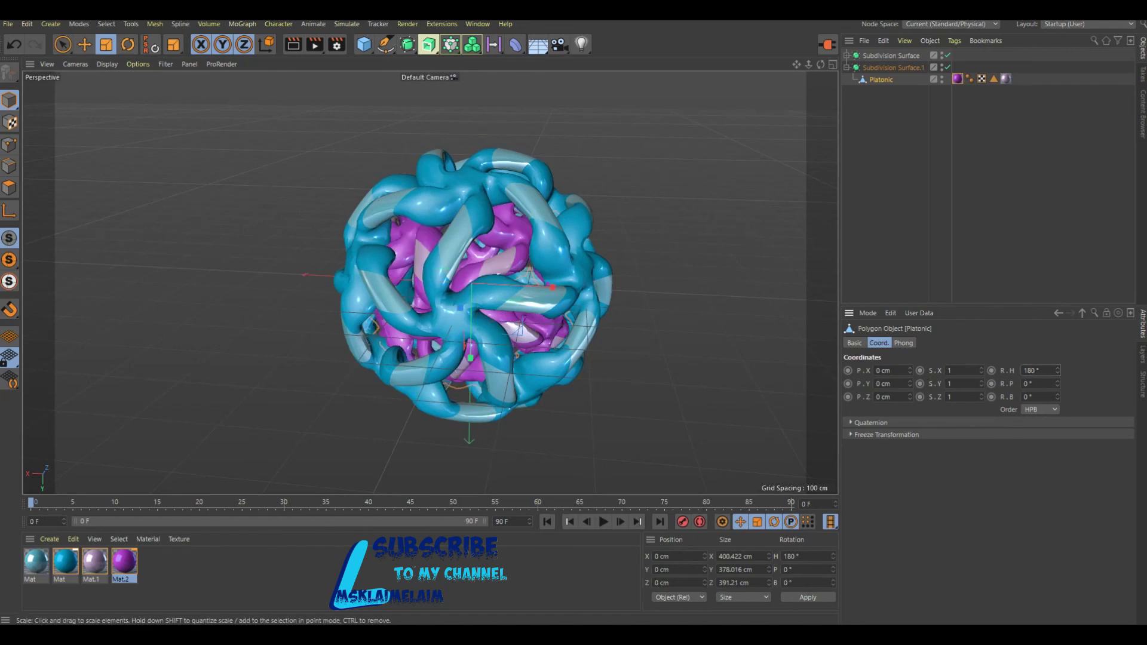
{"action": "key", "text": "ctrl+r"}
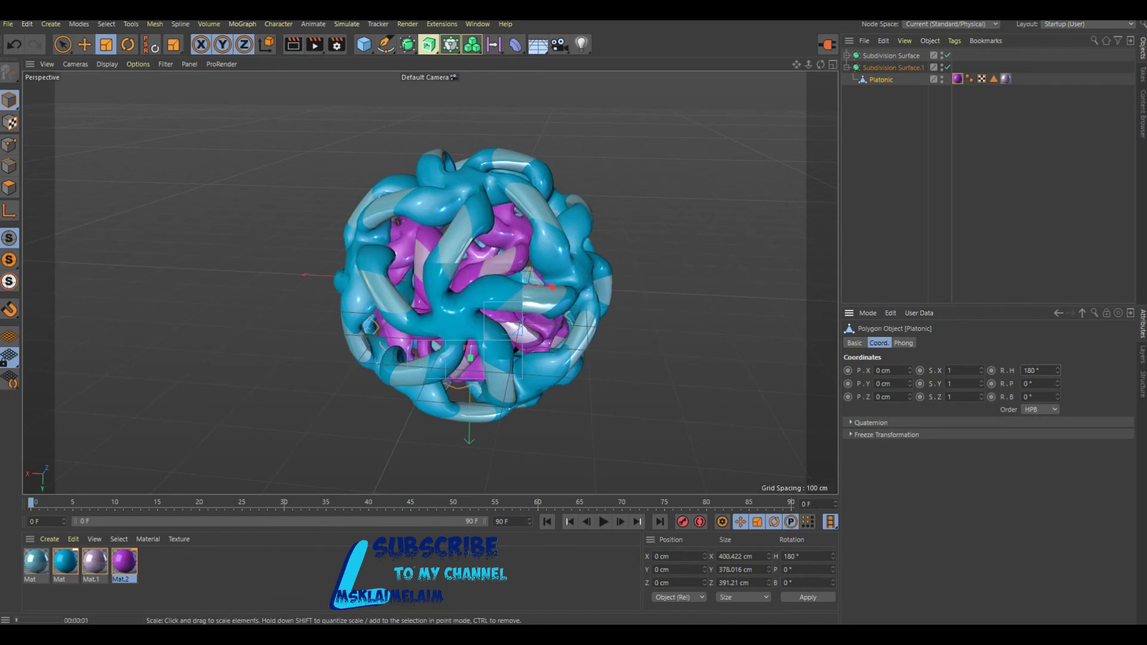